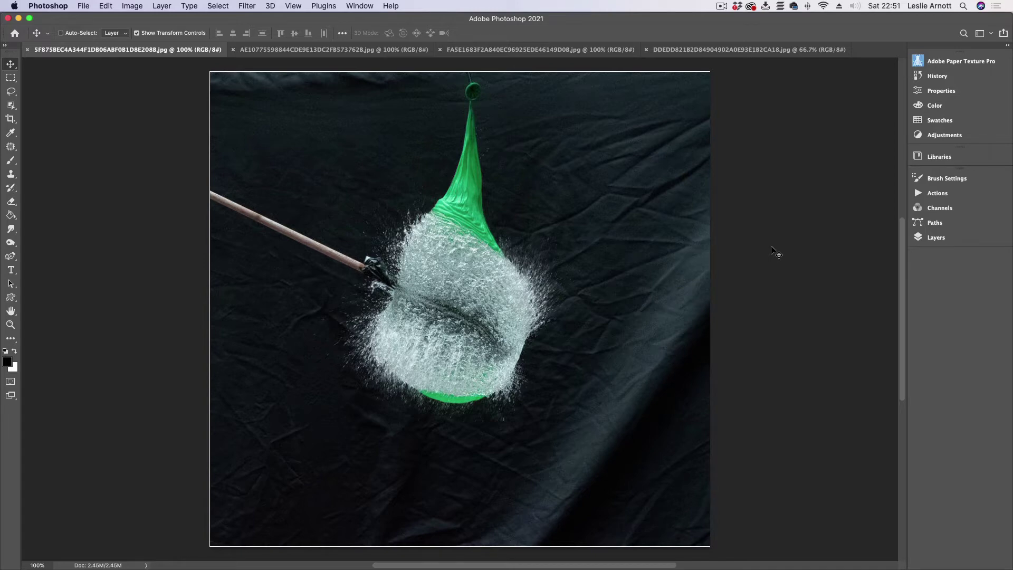
Step: Compare the four open photos: the green balloon burst, the two glass splashes and the red balloon burst
left_click(287, 52)
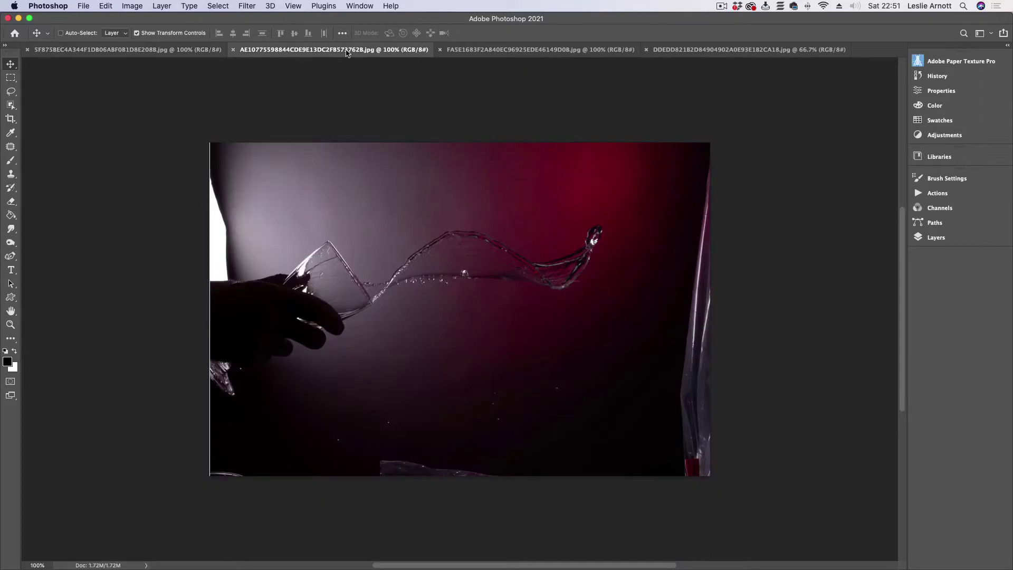
left_click(506, 50)
left_click(693, 51)
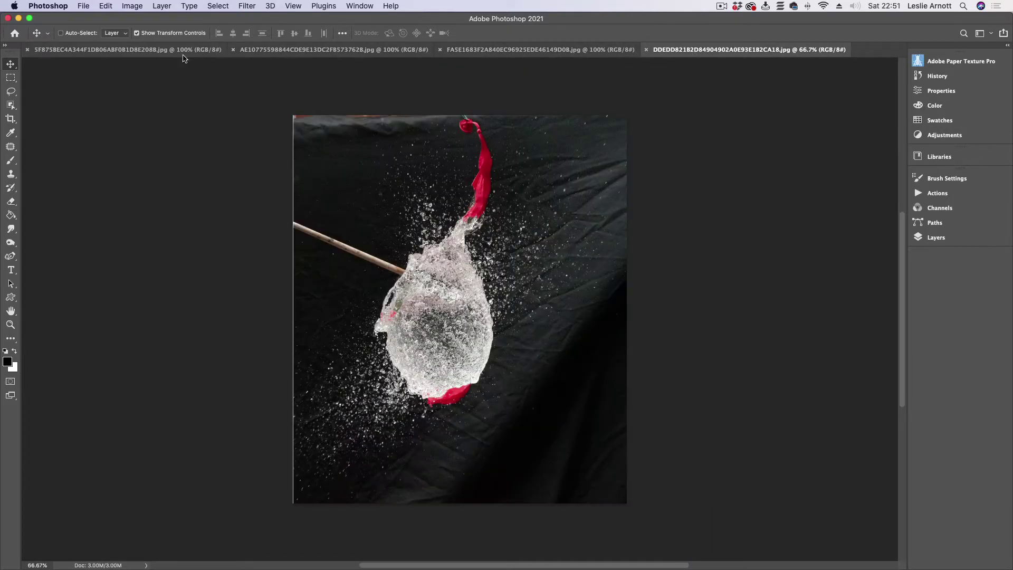
left_click(155, 53)
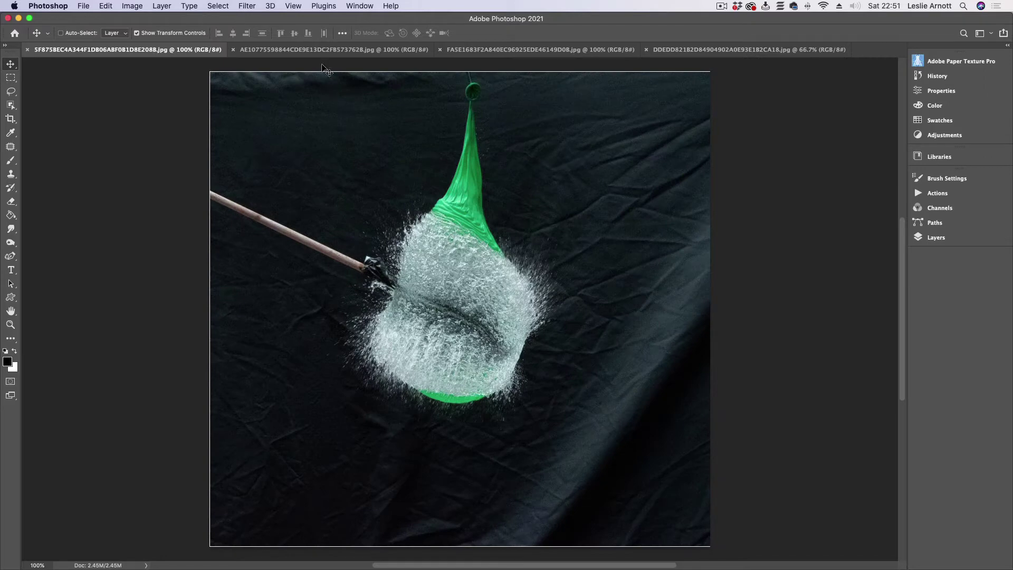
left_click(324, 52)
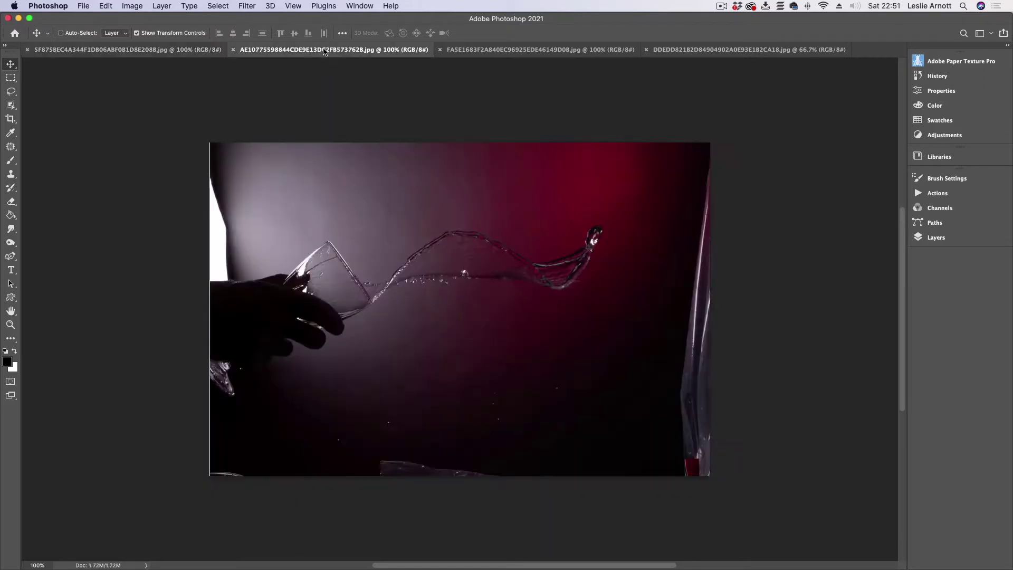
left_click(535, 51)
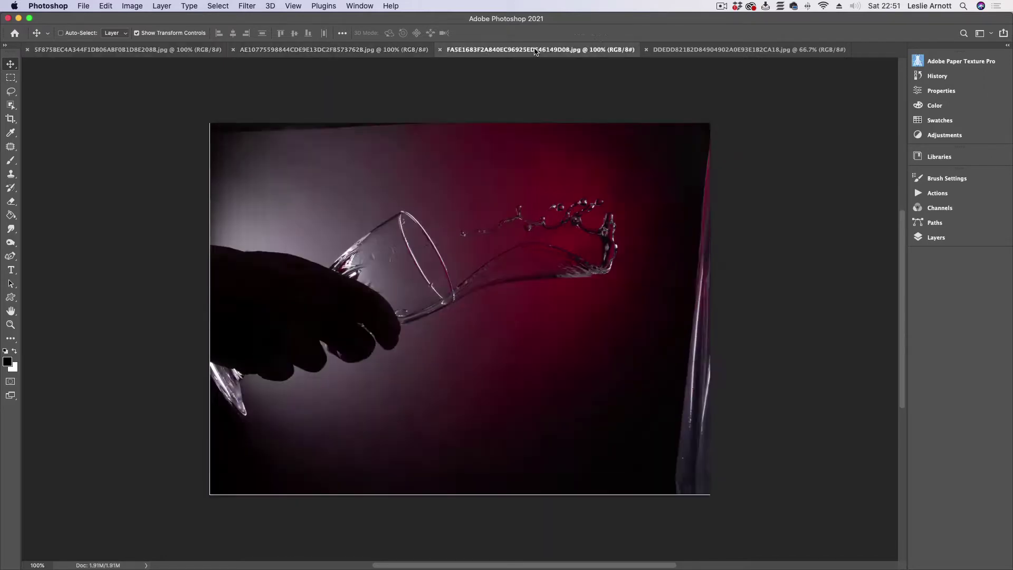
left_click(762, 52)
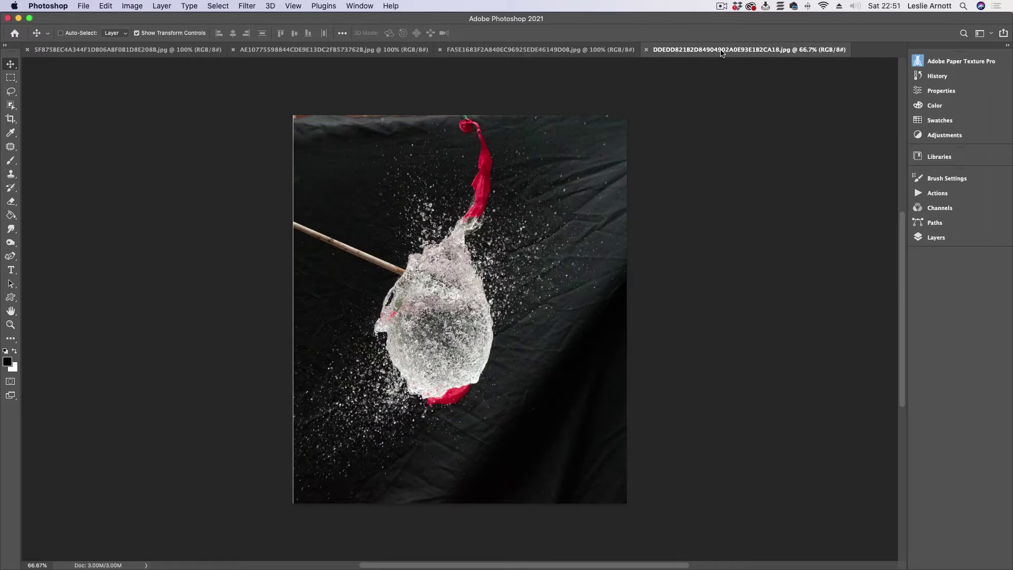
left_click(137, 53)
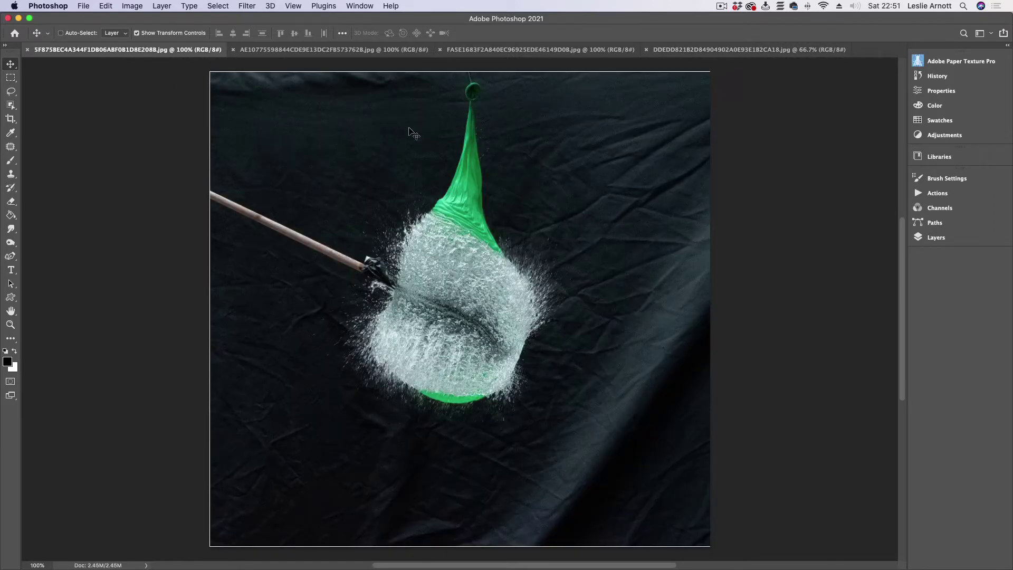
left_click(694, 51)
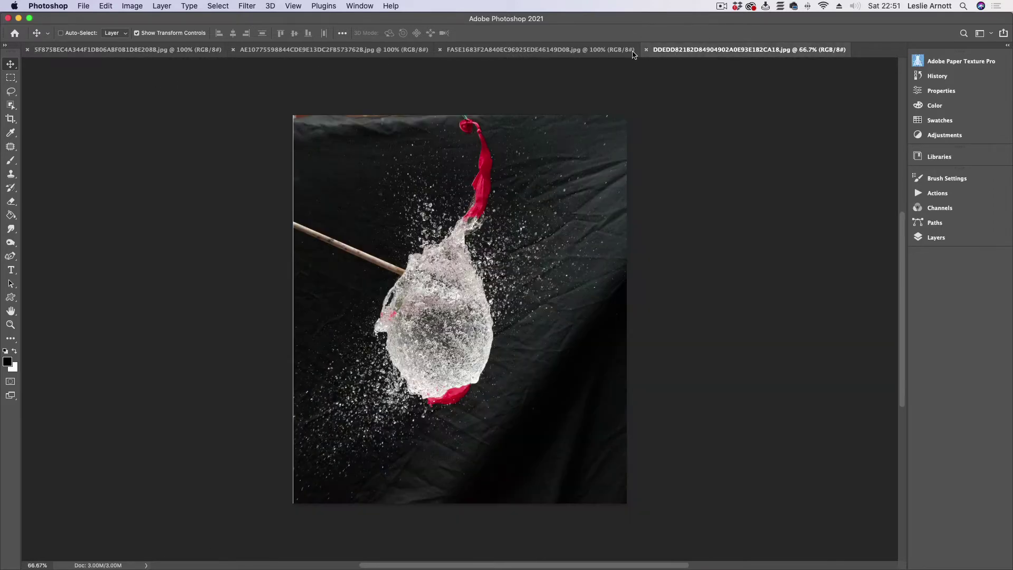
left_click(128, 51)
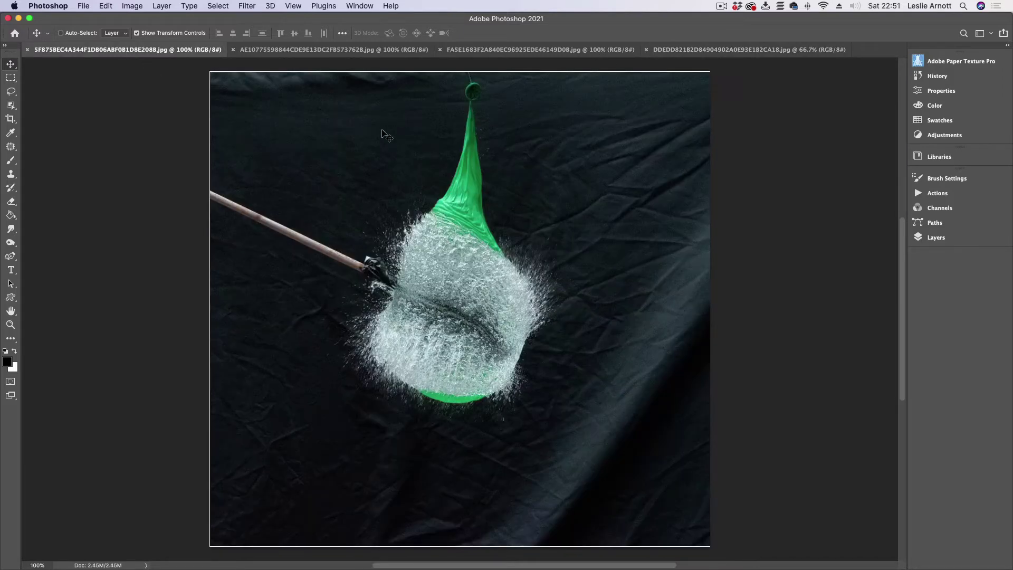
left_click(281, 52)
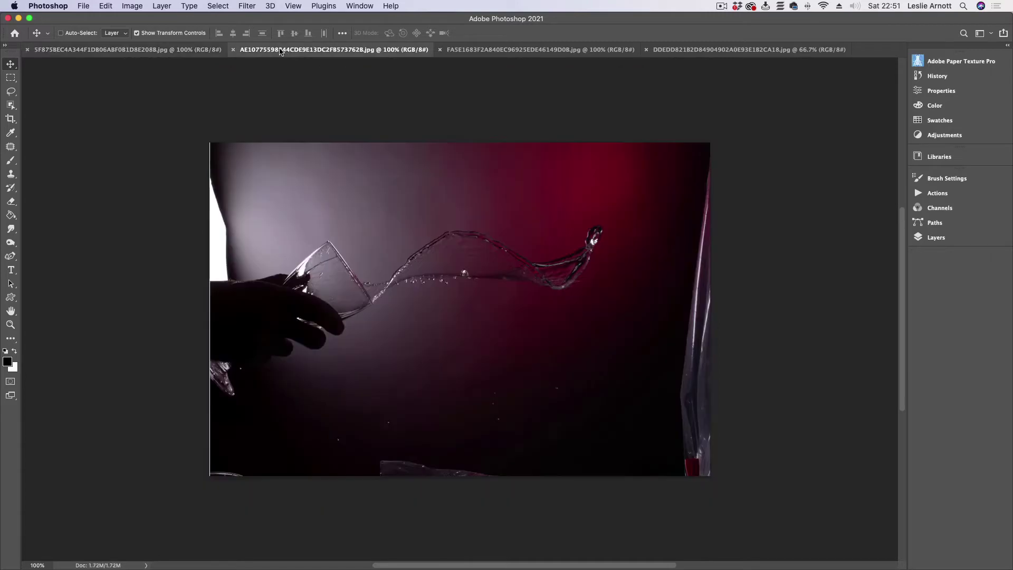
left_click(562, 50)
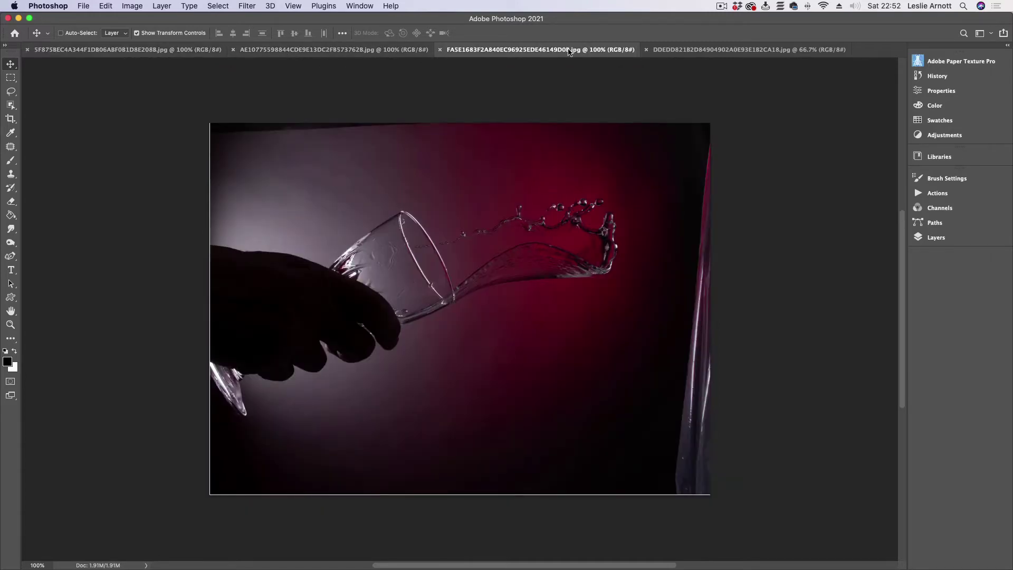
Step: Close the red balloon photo and, after comparing both glass splash photos, close the one with the smaller, more distant glass
left_click(677, 53)
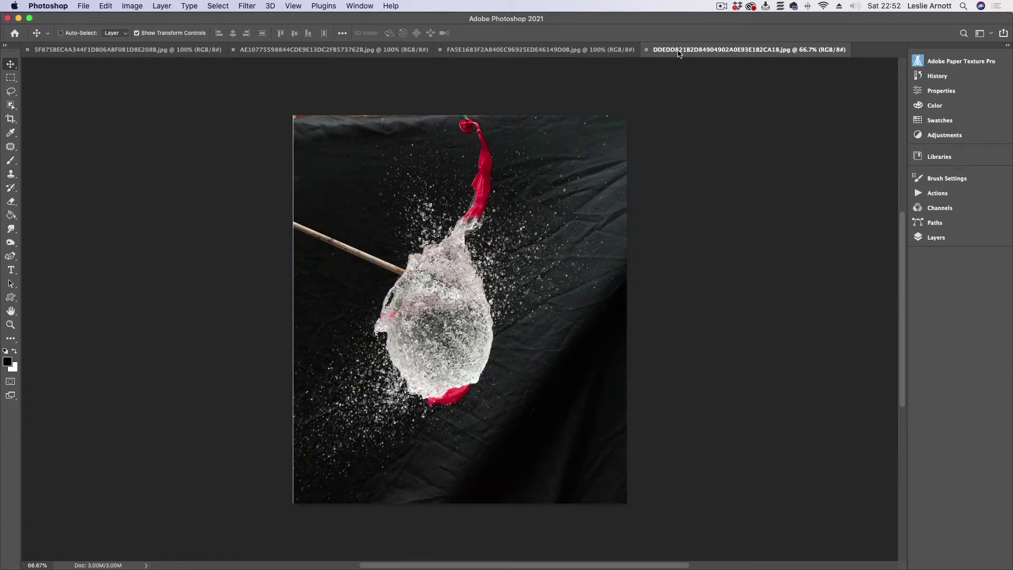
left_click(647, 50)
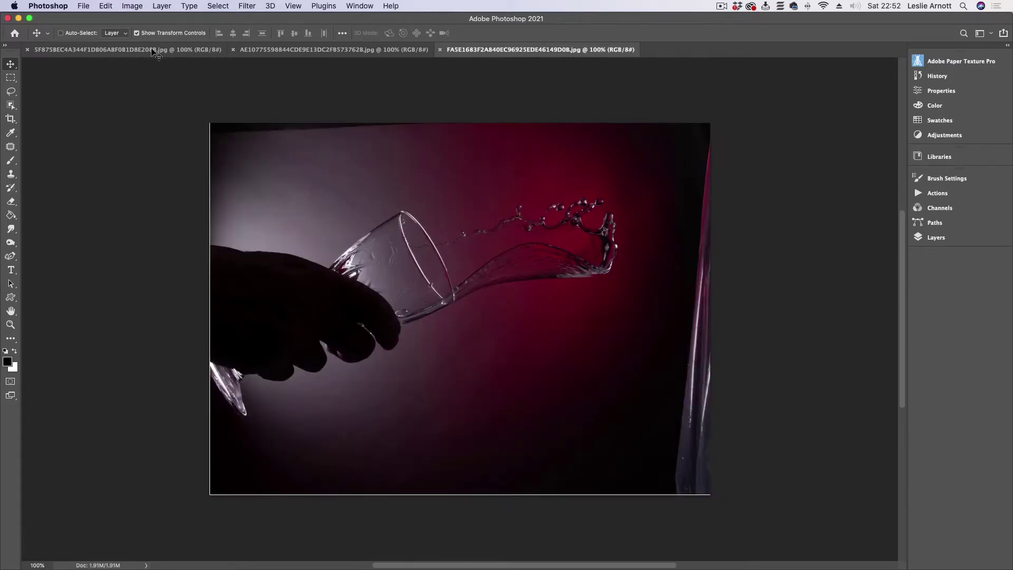
left_click(301, 50)
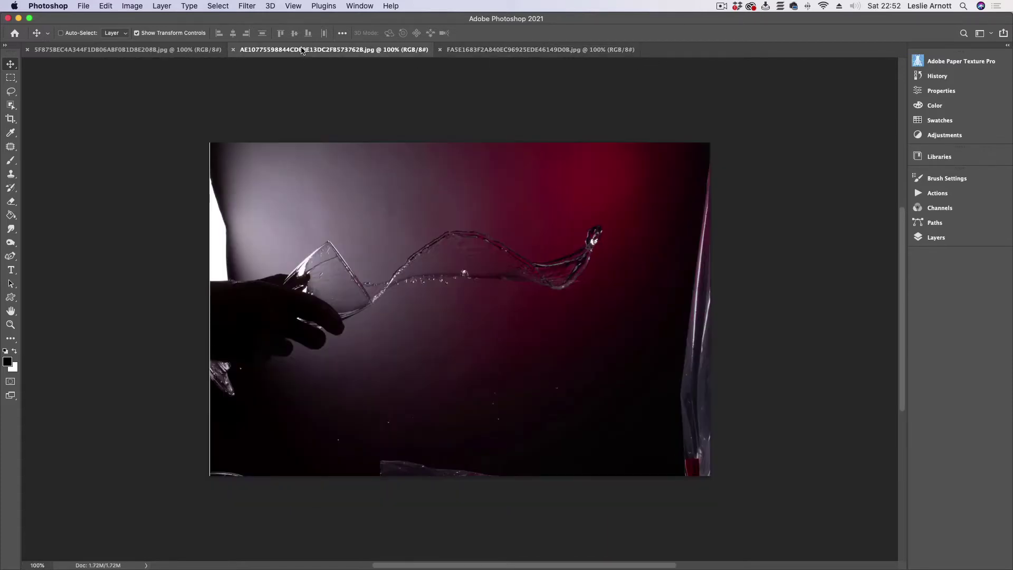
left_click(474, 50)
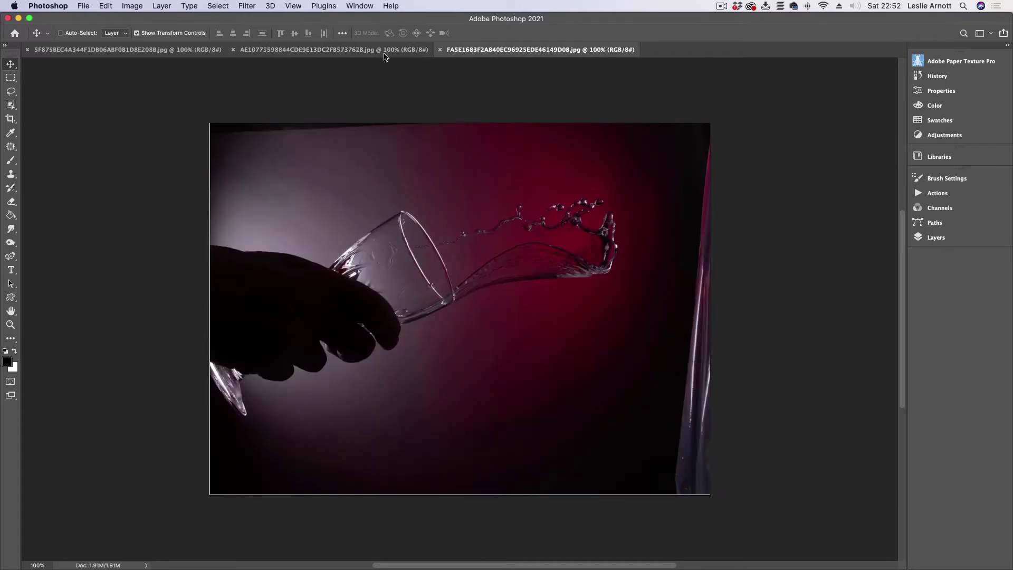
left_click(344, 51)
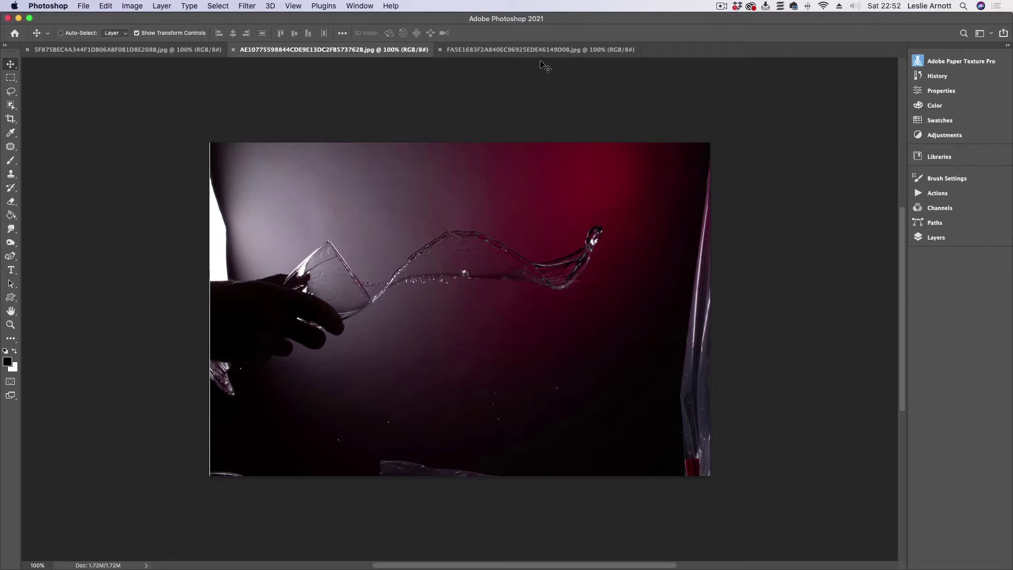
left_click(557, 51)
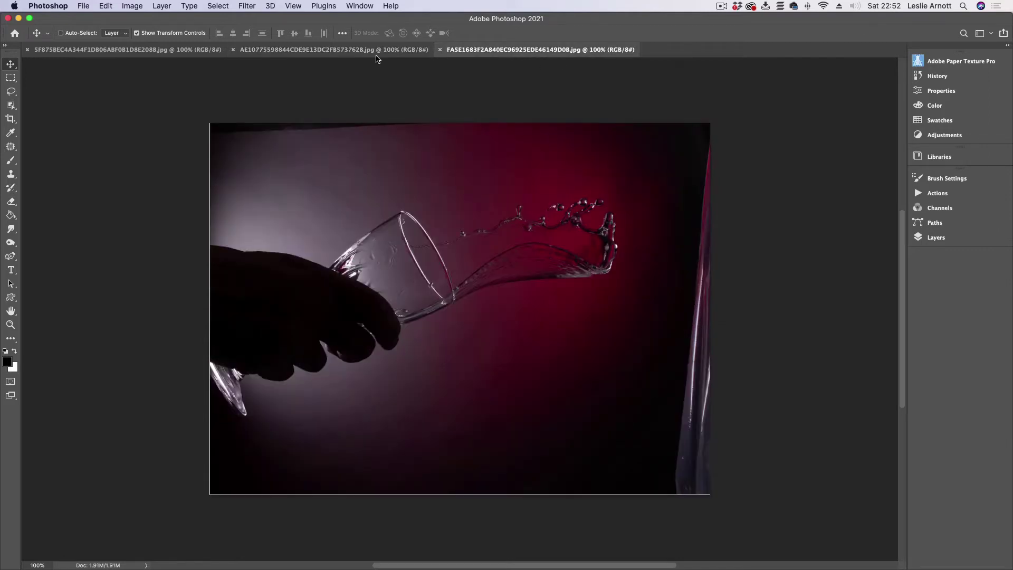
left_click(233, 49)
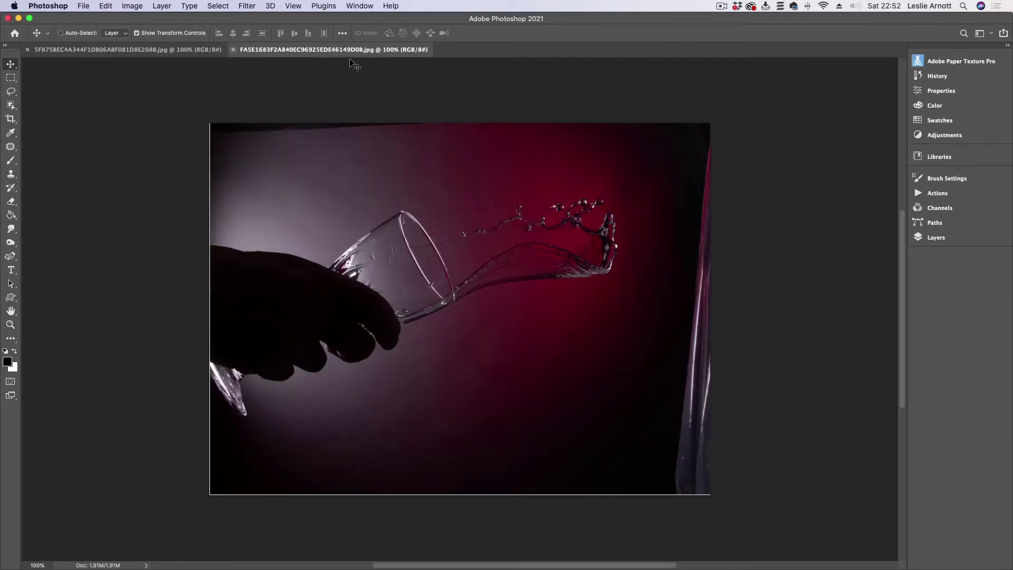
Step: Compare the green balloon photo with the remaining glass splash photo, finishing on the balloon photo
left_click(171, 51)
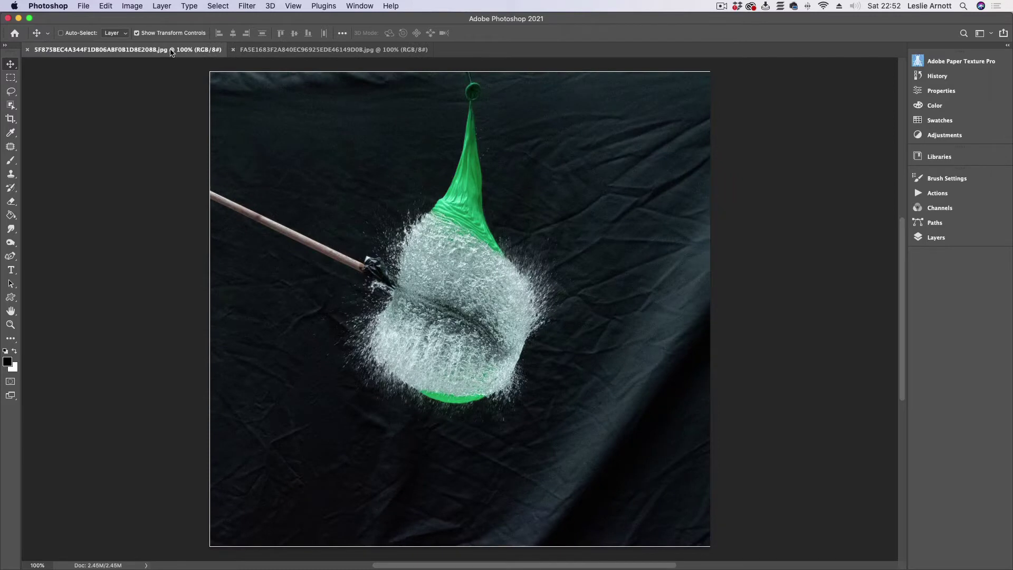
left_click(339, 51)
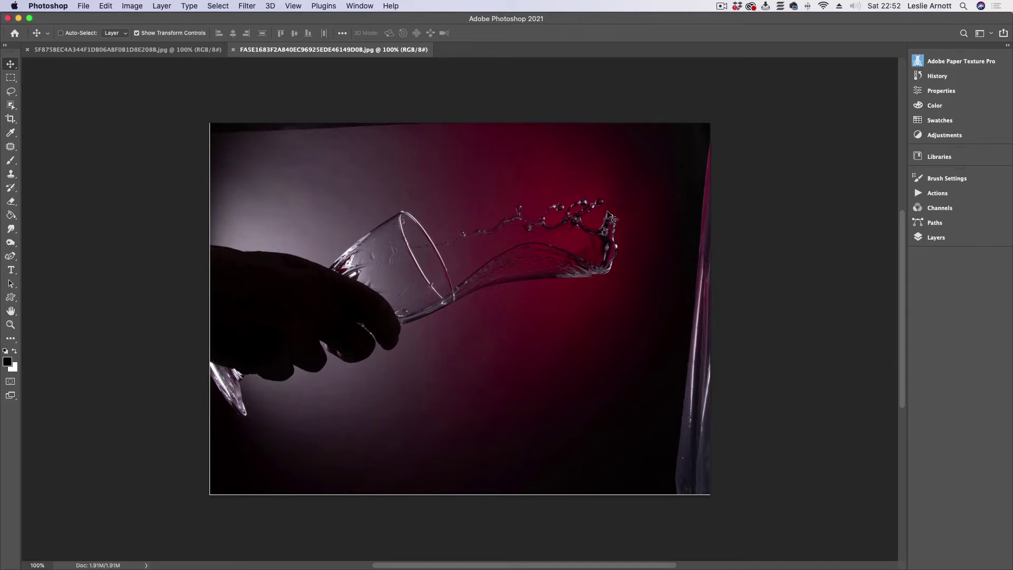
left_click(163, 51)
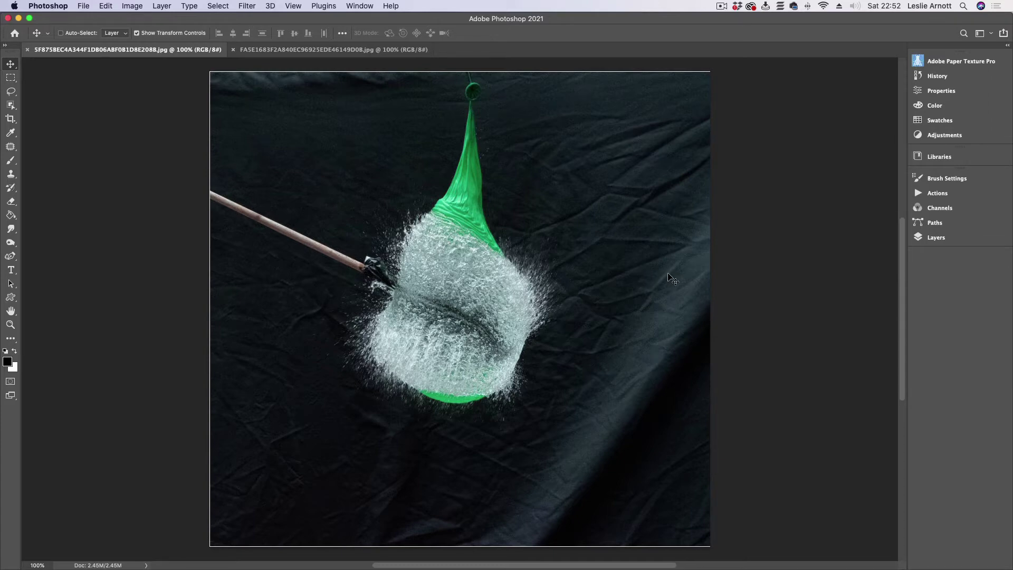
left_click(291, 49)
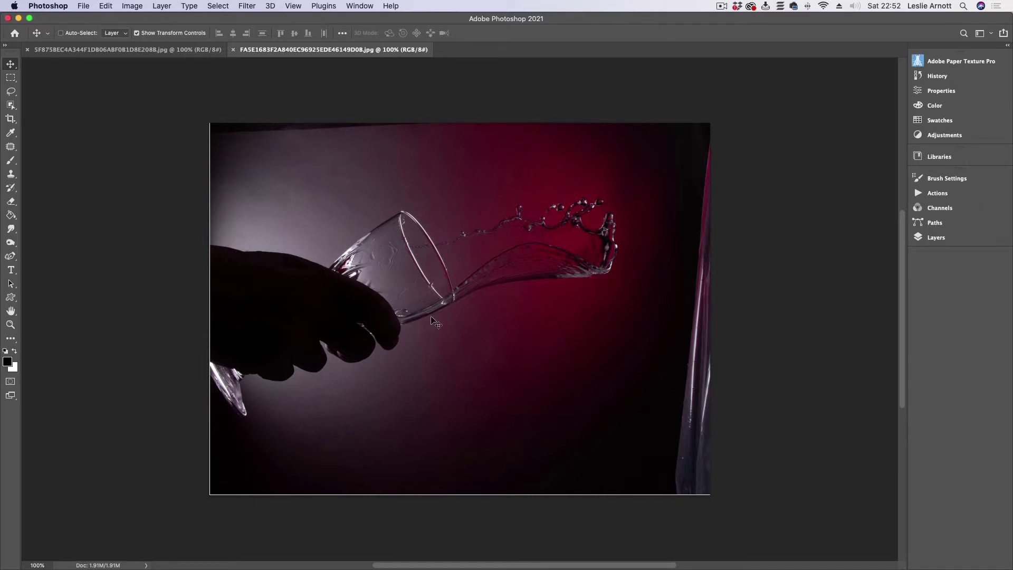
left_click(181, 50)
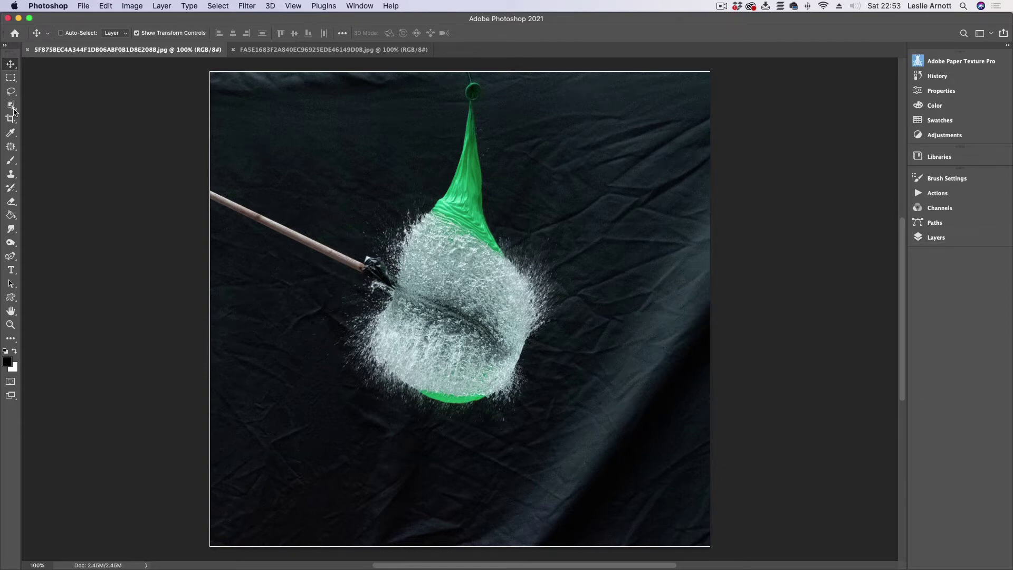
Step: Use the Patch tool to smooth two creased strips of backdrop in the upper-right area of the balloon photo
left_click(10, 147)
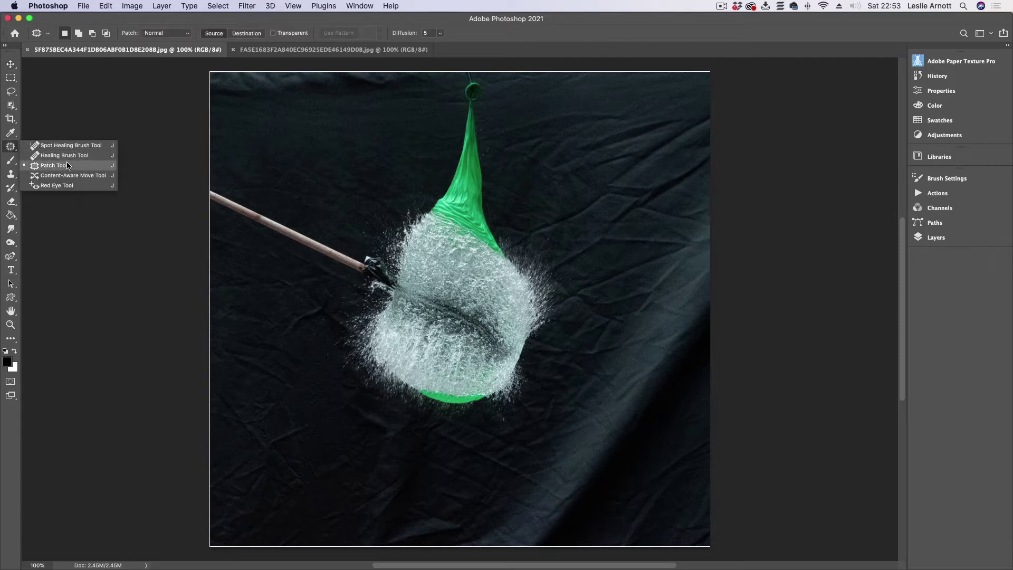
left_click(68, 166)
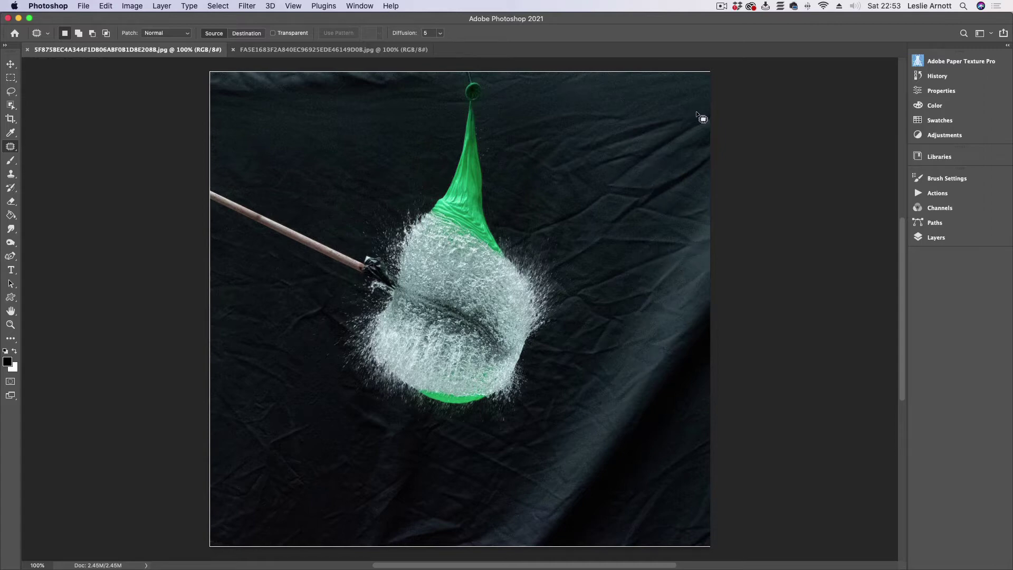
mouse_move(695, 112)
left_mouse_down()
mouse_move(600, 171)
mouse_move(610, 188)
mouse_move(710, 138)
mouse_move(613, 118)
left_mouse_up()
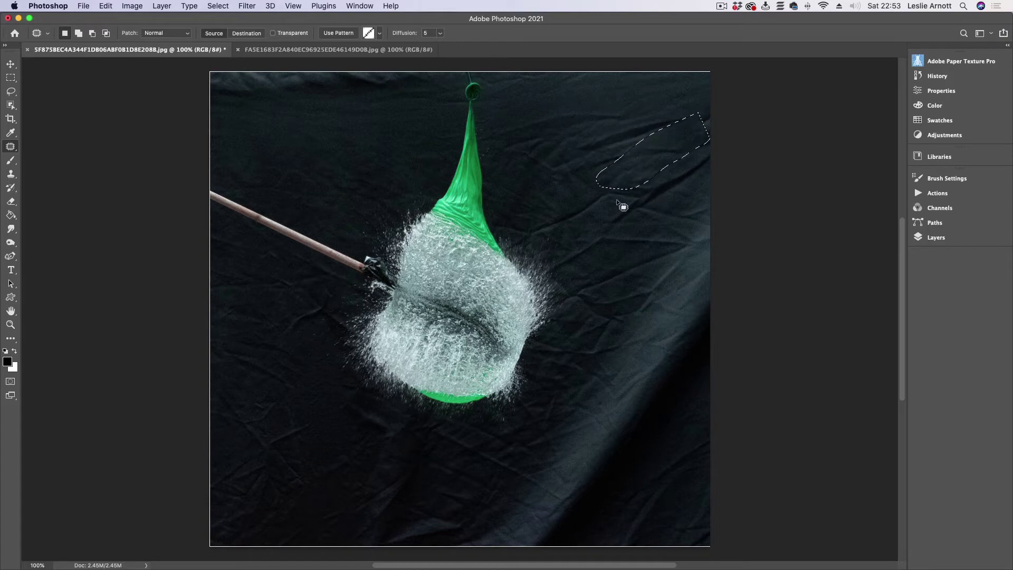
mouse_move(617, 203)
left_mouse_down()
mouse_move(606, 232)
mouse_move(719, 161)
mouse_move(604, 210)
left_mouse_up()
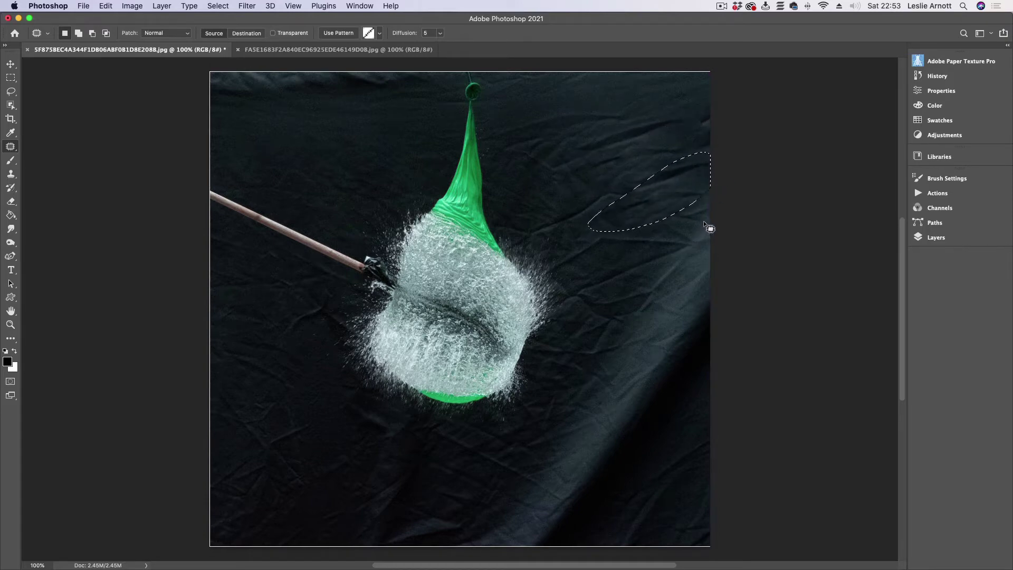
mouse_move(705, 221)
left_mouse_down()
mouse_move(475, 549)
mouse_move(535, 563)
mouse_move(555, 555)
mouse_move(592, 504)
left_mouse_up()
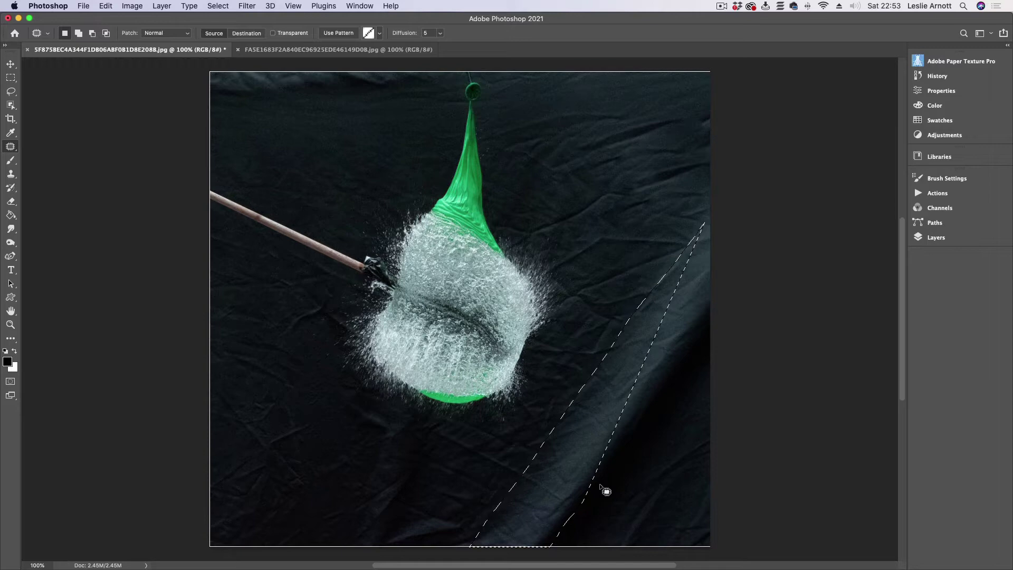
right_click(645, 396)
left_click(667, 370)
Step: Patch the light diagonal fold in the lower-right backdrop in two sections, sampling darker fabric beside and above it
mouse_move(611, 453)
left_mouse_down()
mouse_move(602, 483)
mouse_move(571, 521)
mouse_move(543, 544)
mouse_move(481, 545)
left_mouse_up()
left_click_drag(537, 490, 491, 482)
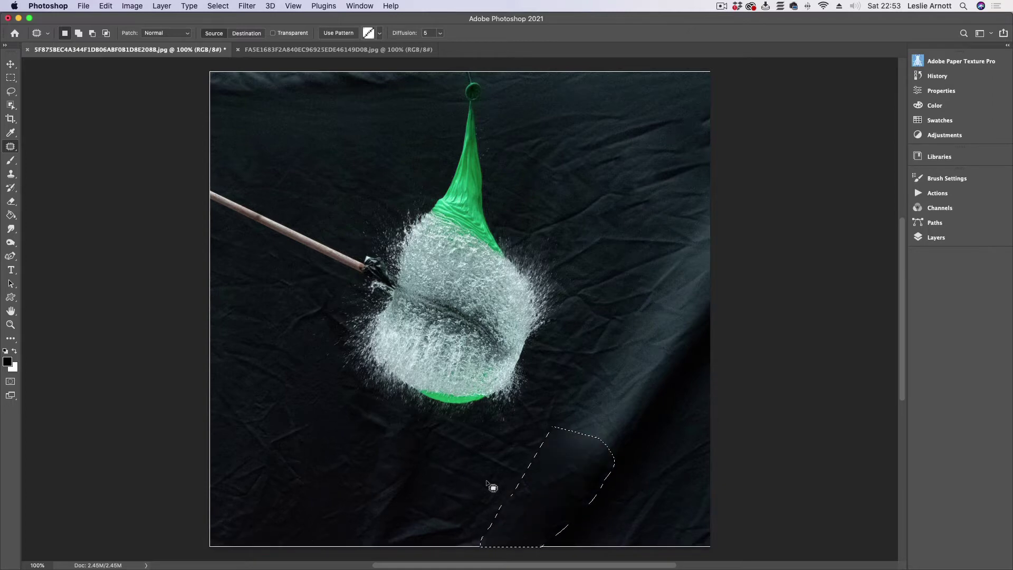
mouse_move(628, 450)
left_mouse_down()
mouse_move(599, 470)
mouse_move(554, 467)
mouse_move(635, 303)
mouse_move(689, 268)
mouse_move(699, 382)
mouse_move(651, 432)
left_mouse_up()
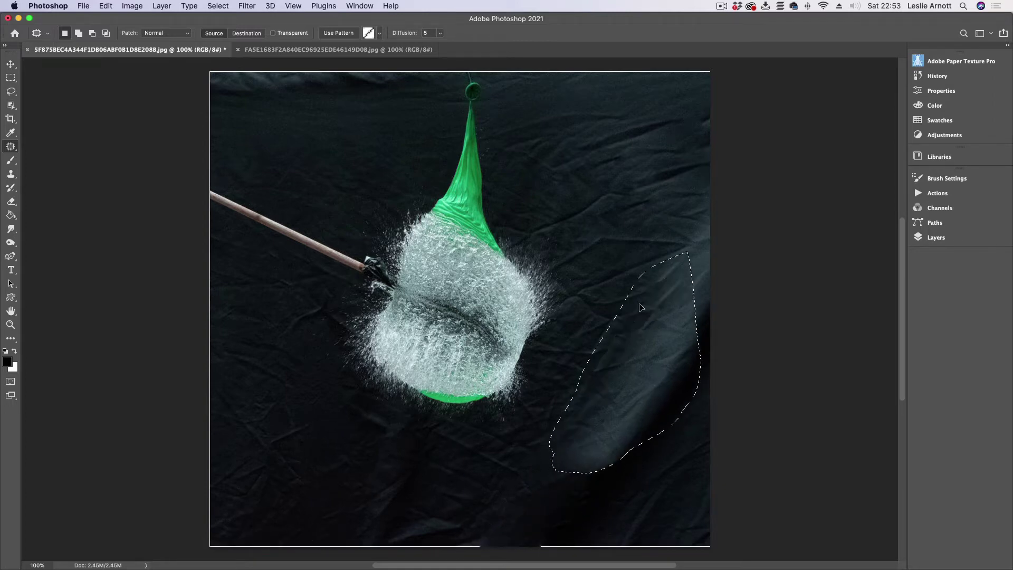
mouse_move(645, 379)
left_mouse_down()
mouse_move(629, 174)
mouse_move(650, 170)
left_mouse_up()
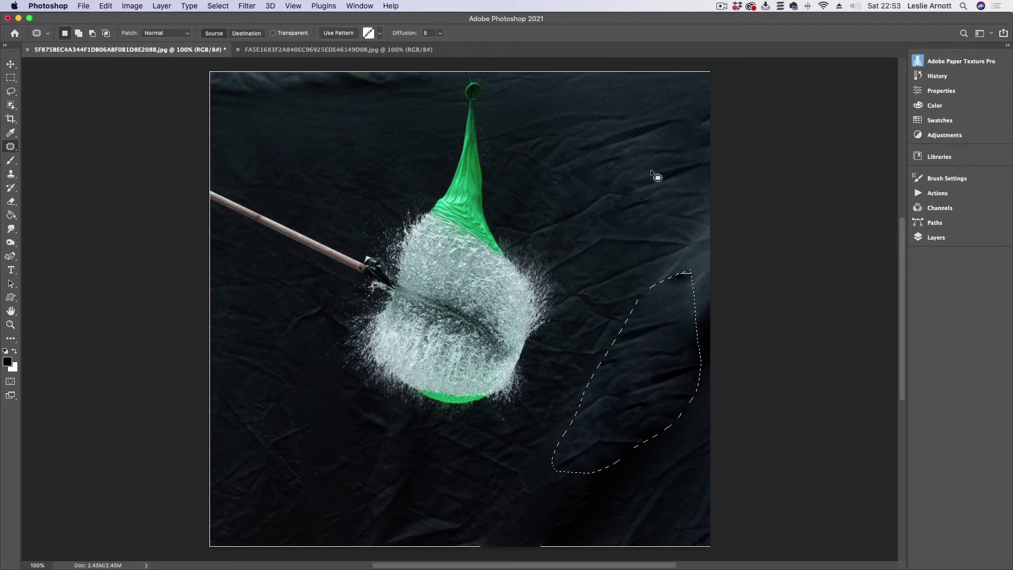
Step: Patch the upper end of the light fold near the photo's right edge and clear the selection
mouse_move(649, 228)
left_mouse_down()
mouse_move(692, 319)
mouse_move(721, 301)
mouse_move(724, 230)
mouse_move(706, 222)
mouse_move(678, 225)
left_mouse_up()
right_click(632, 164)
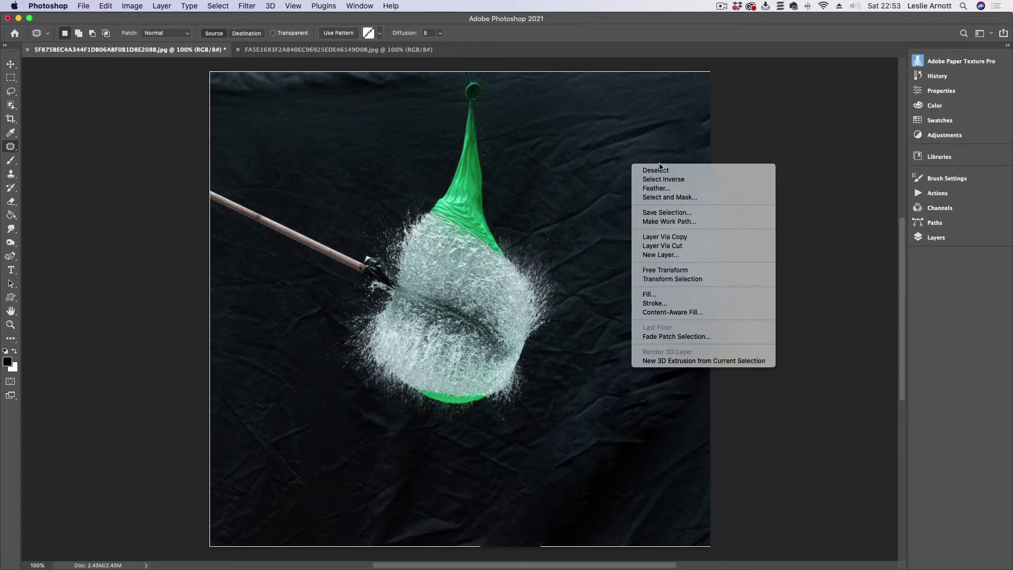
left_click(677, 171)
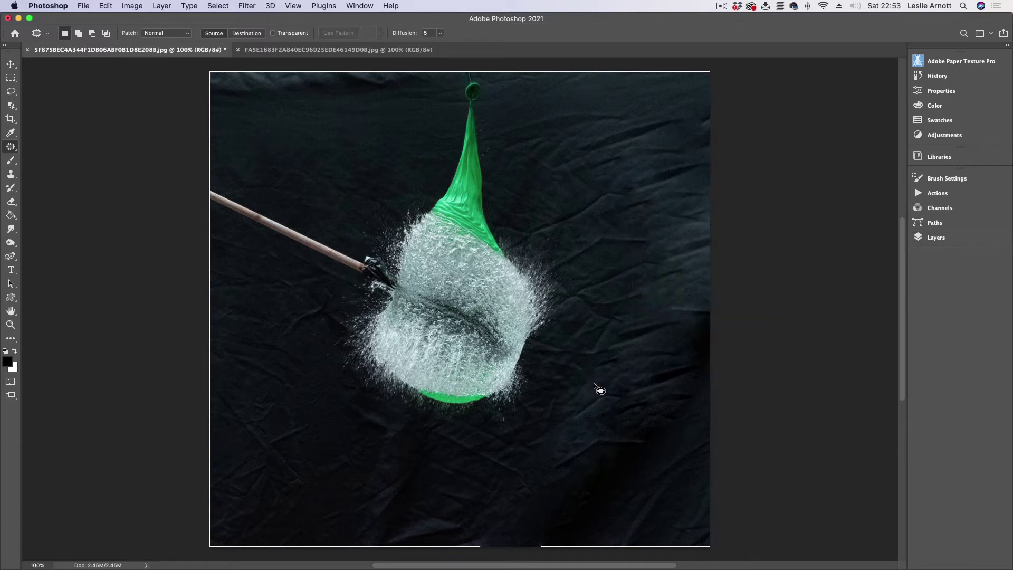
Step: Patch the leftover creases in the lower-right backdrop and the lighter fabric along the photo's right edge, and clear the selection
mouse_move(589, 381)
left_mouse_down()
mouse_move(557, 406)
mouse_move(557, 448)
mouse_move(637, 454)
mouse_move(618, 379)
left_mouse_up()
left_click_drag(615, 414, 674, 484)
mouse_move(685, 196)
left_mouse_down()
mouse_move(674, 324)
mouse_move(711, 210)
mouse_move(685, 204)
left_mouse_up()
left_click_drag(678, 242, 616, 163)
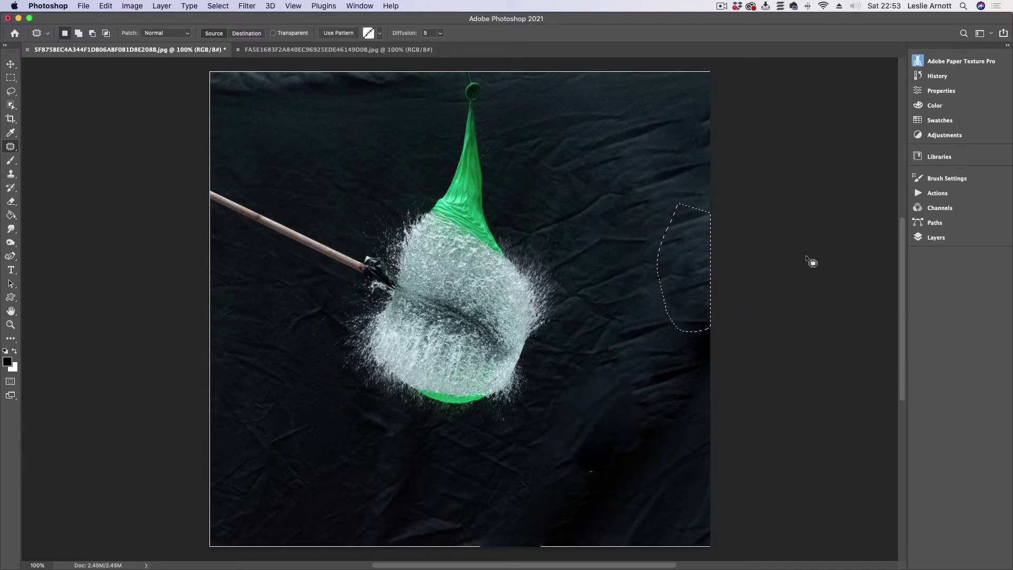
right_click(631, 172)
left_click(654, 177)
Step: Crop the photo closer around the balloon burst, trimming the surplus backdrop from both sides and the bottom
left_click(10, 118)
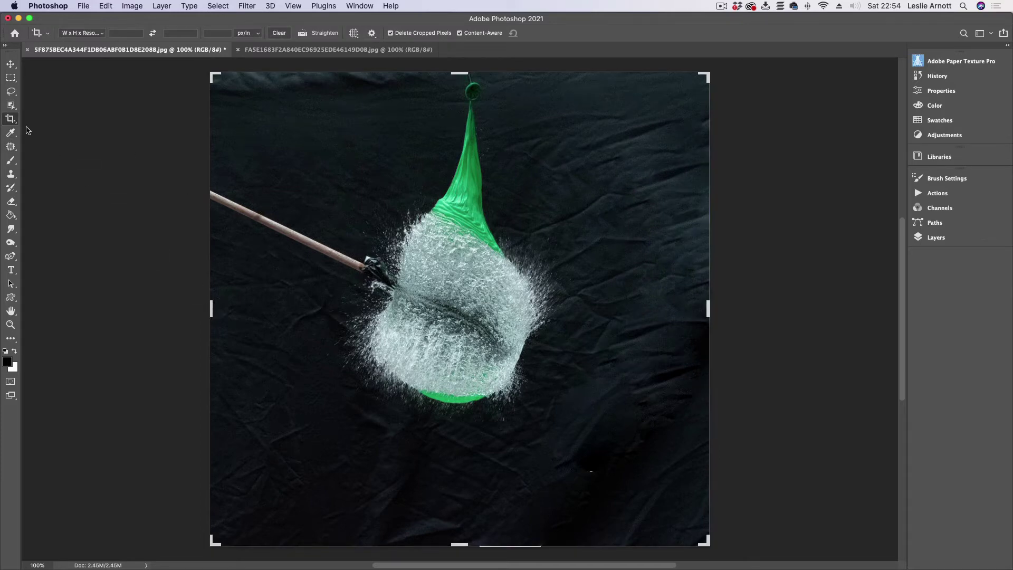
left_click_drag(210, 312, 244, 310)
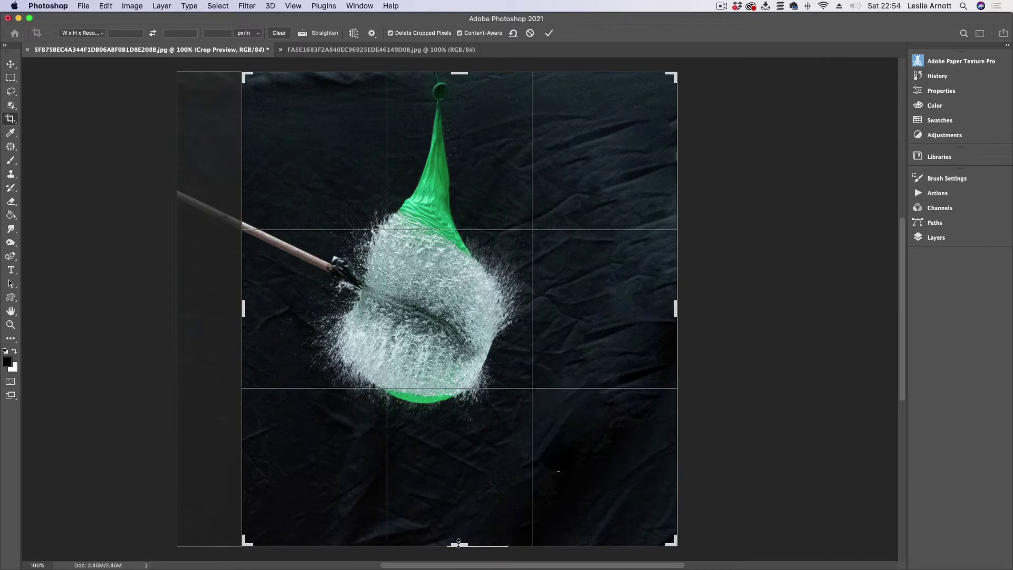
left_click_drag(458, 543, 470, 475)
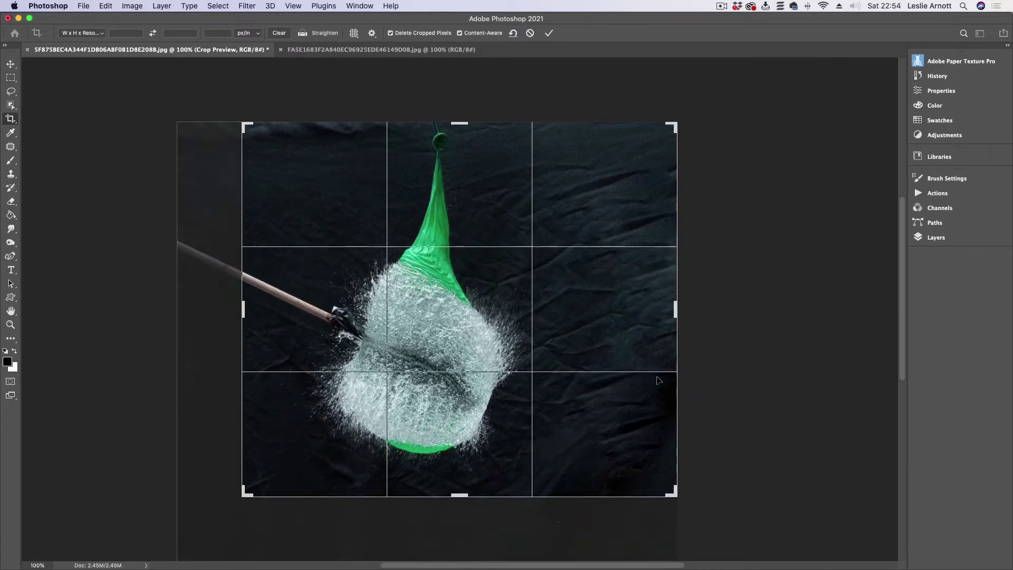
left_click_drag(677, 312, 627, 315)
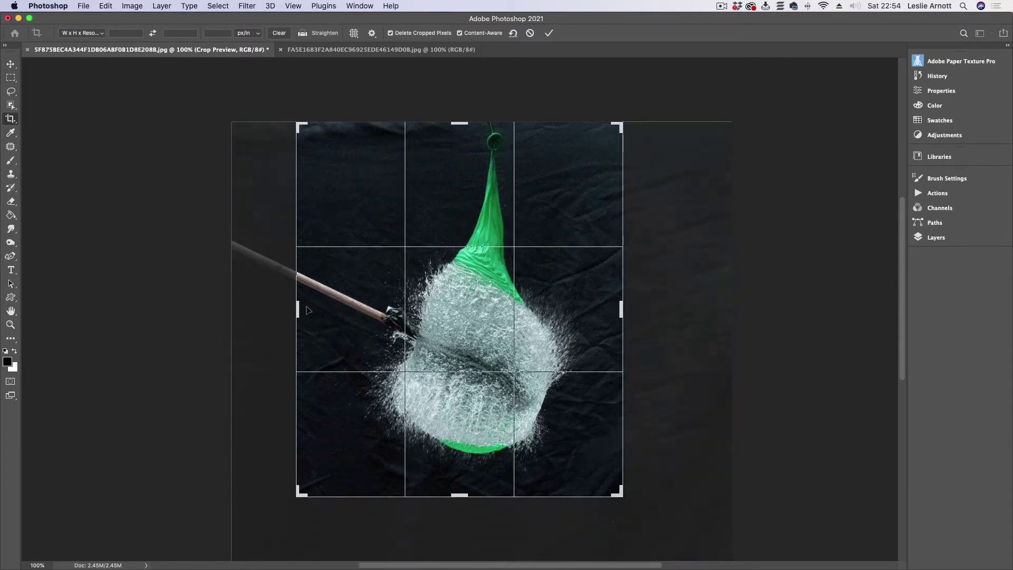
left_click_drag(300, 307, 317, 315)
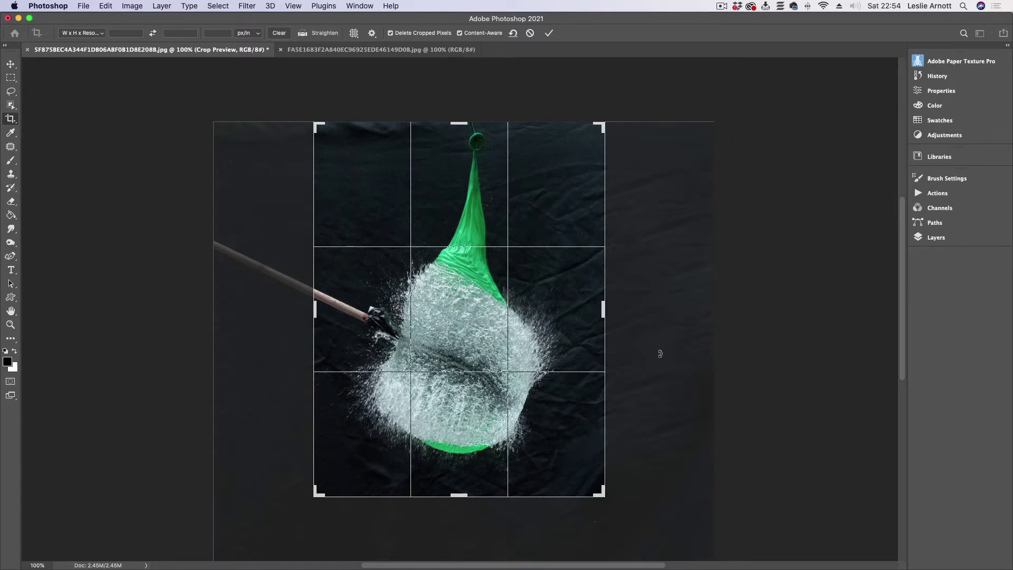
left_click_drag(659, 353, 662, 347)
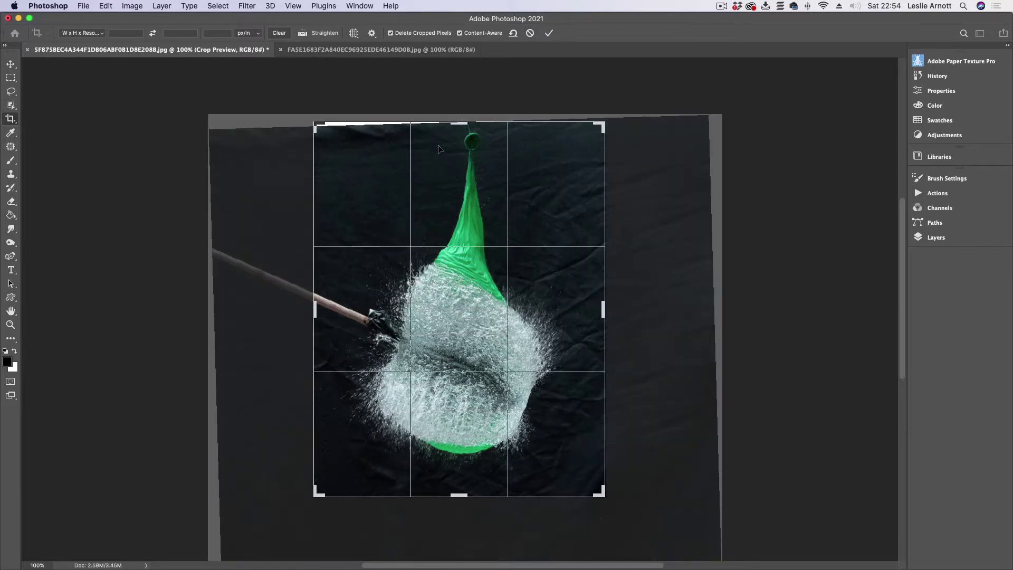
left_click_drag(641, 179, 643, 185)
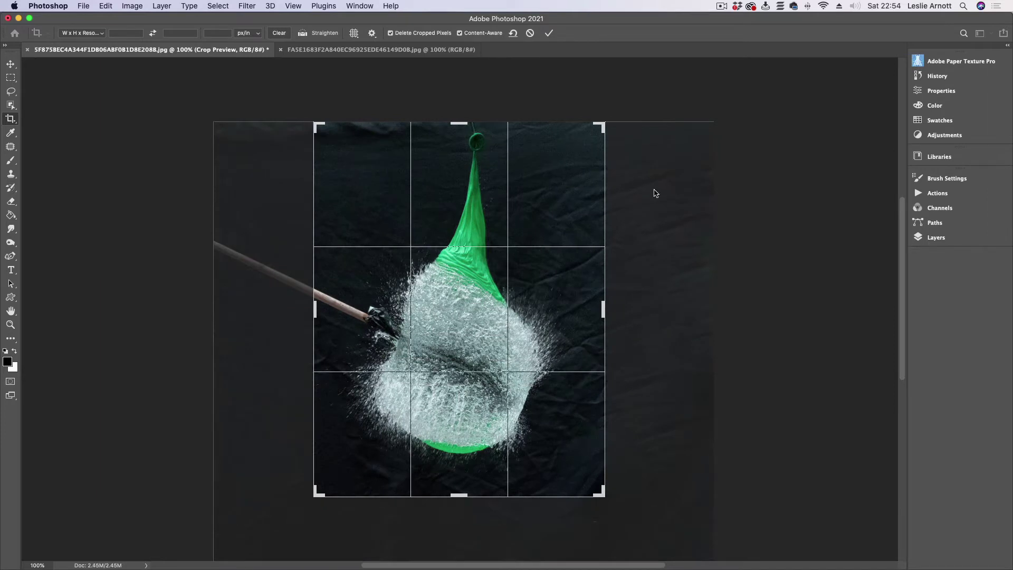
key("Return")
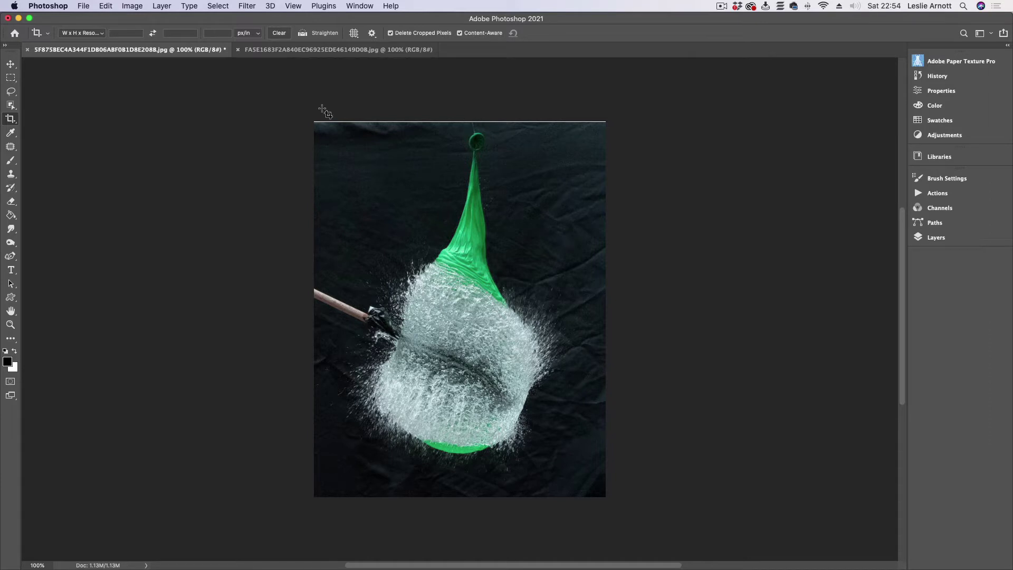
Step: Crop the thin white line off the photo's top edge
left_click(11, 119)
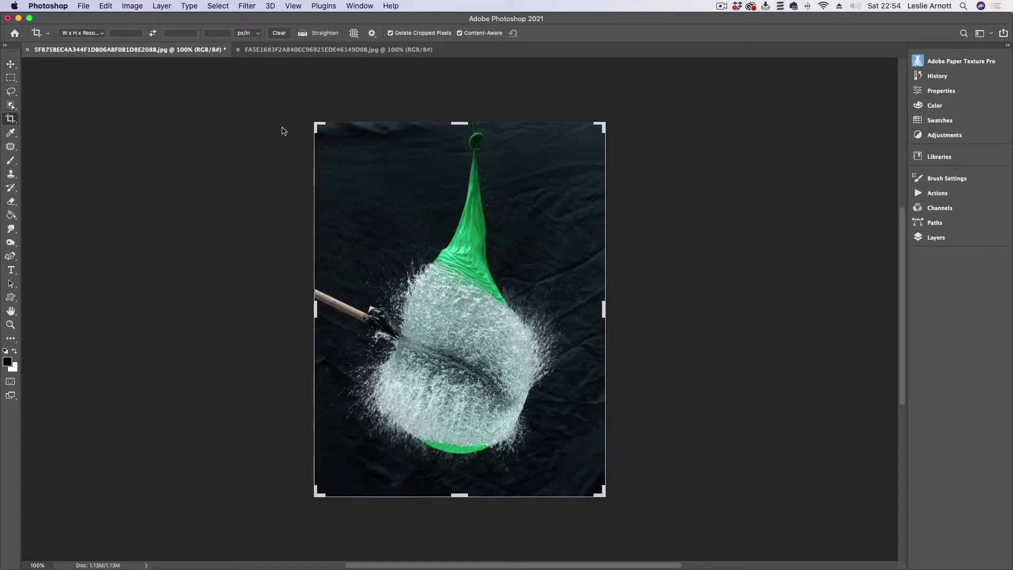
left_click_drag(459, 123, 460, 125)
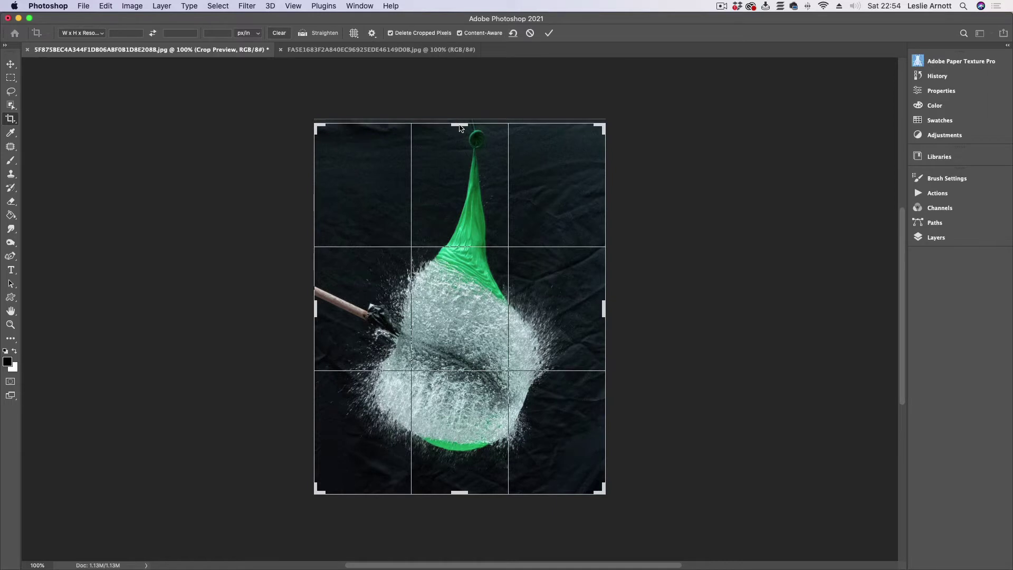
key("Return")
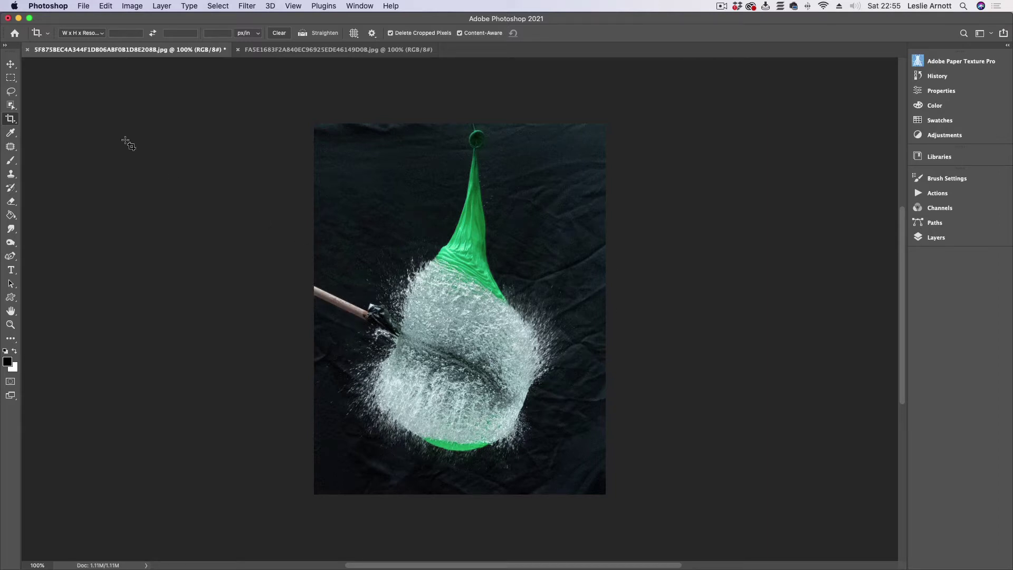
Step: Use the Patch tool to remove the stick beside the balloon, sampling the dark backdrop above it, and clear the selection
left_click(12, 146)
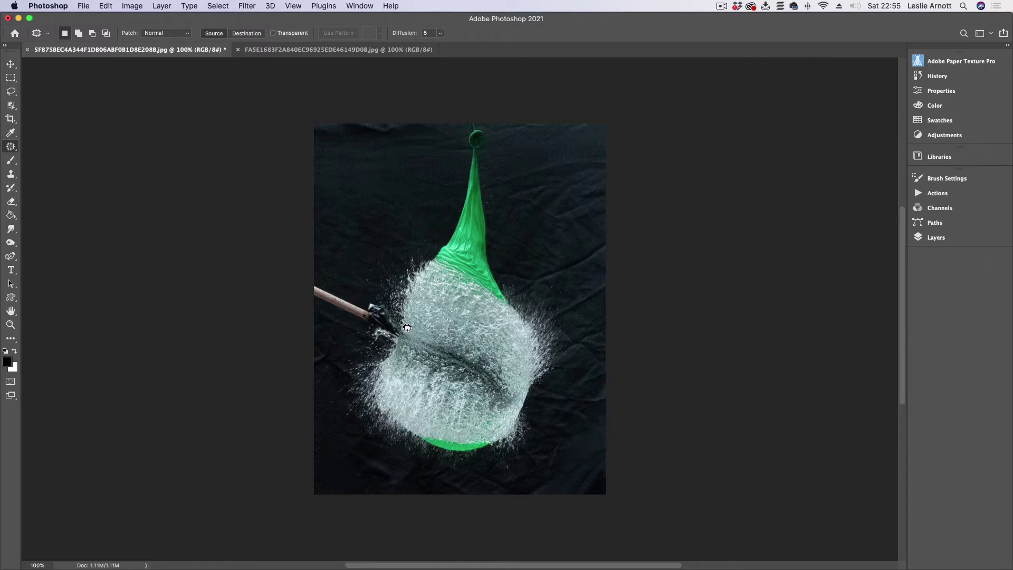
mouse_move(404, 347)
left_mouse_down()
mouse_move(332, 316)
mouse_move(308, 293)
mouse_move(324, 282)
mouse_move(396, 318)
mouse_move(364, 291)
mouse_move(369, 238)
mouse_move(383, 251)
mouse_move(358, 229)
mouse_move(379, 248)
mouse_move(368, 299)
mouse_move(379, 317)
mouse_move(385, 255)
left_mouse_up()
right_click(378, 194)
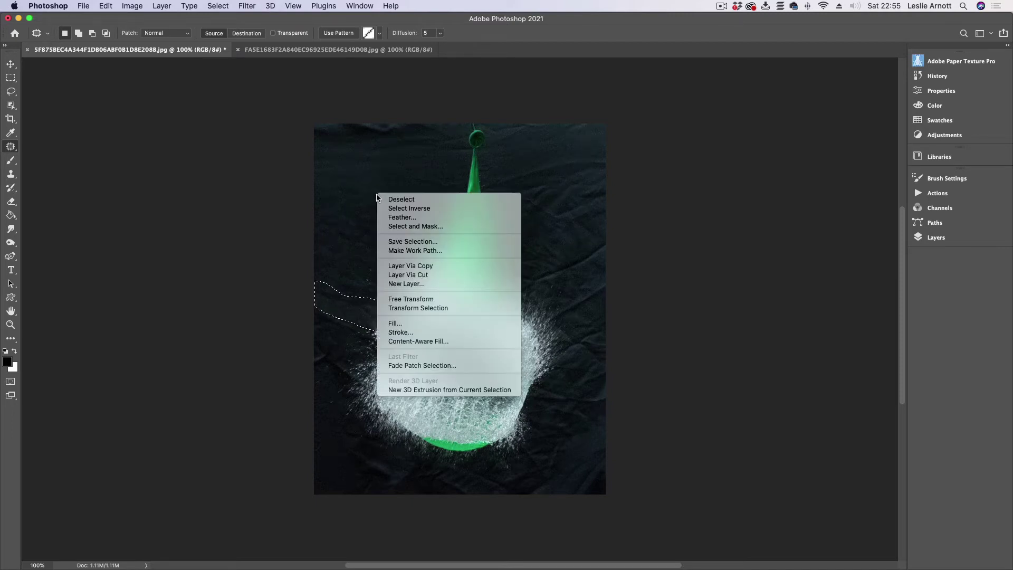
left_click(406, 201)
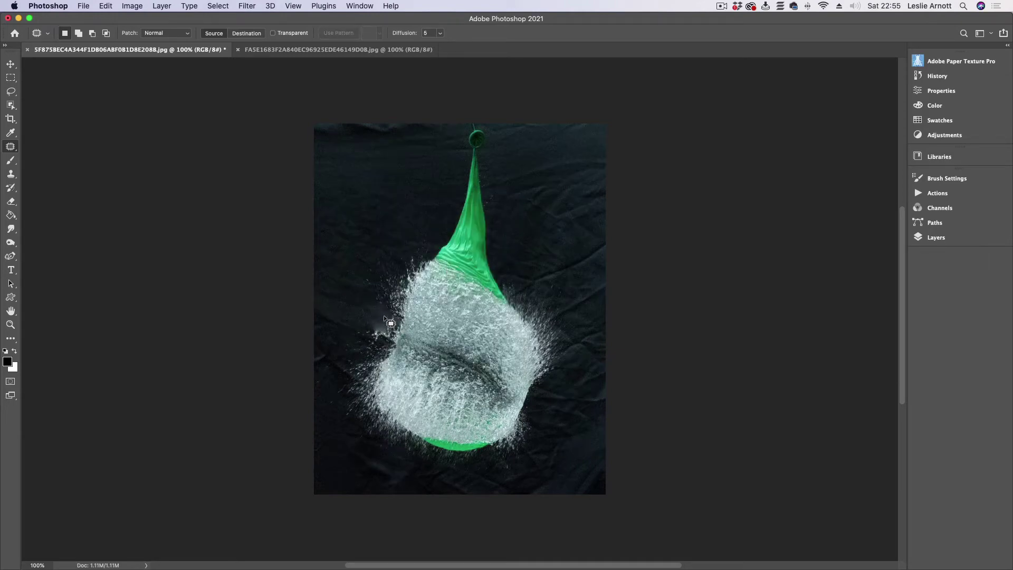
Step: Patch the smudge left where the stick's tip met the splash, and clear the selection
mouse_move(385, 316)
left_mouse_down()
mouse_move(376, 330)
mouse_move(372, 317)
left_mouse_up()
right_click(350, 256)
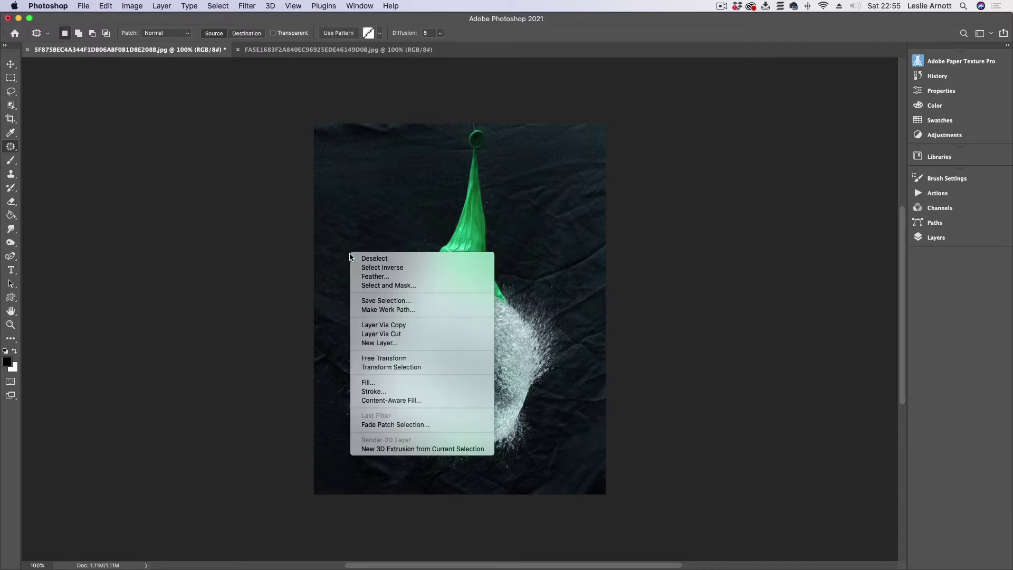
left_click(387, 259)
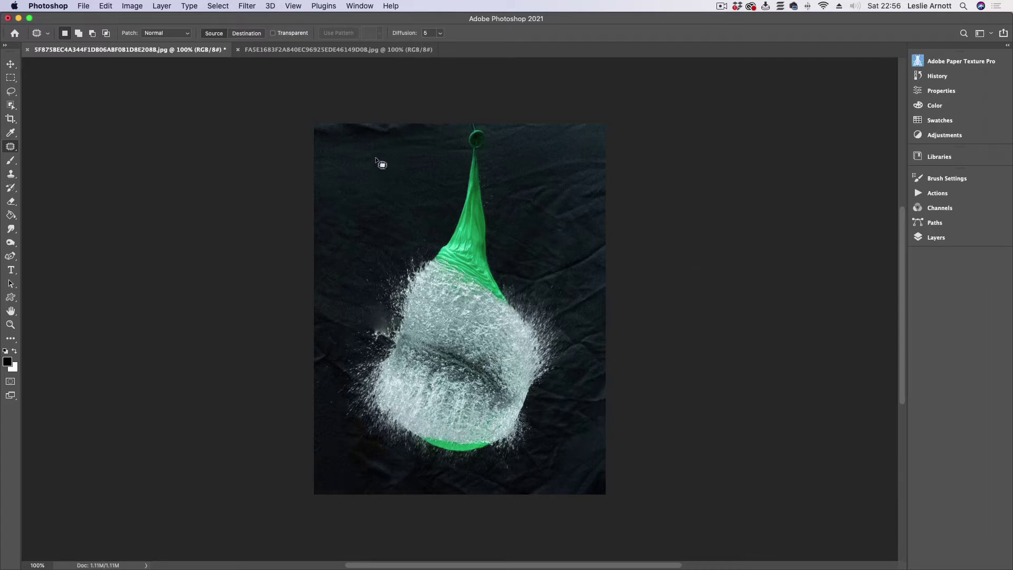
Step: Duplicate the Background layer as Background copy
left_click(937, 238)
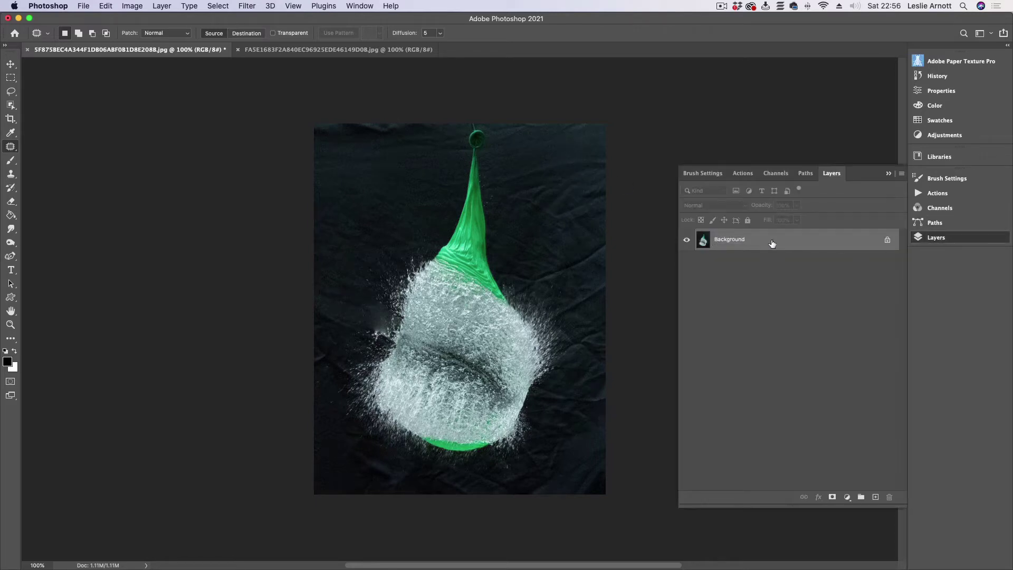
right_click(772, 243)
left_click(793, 260)
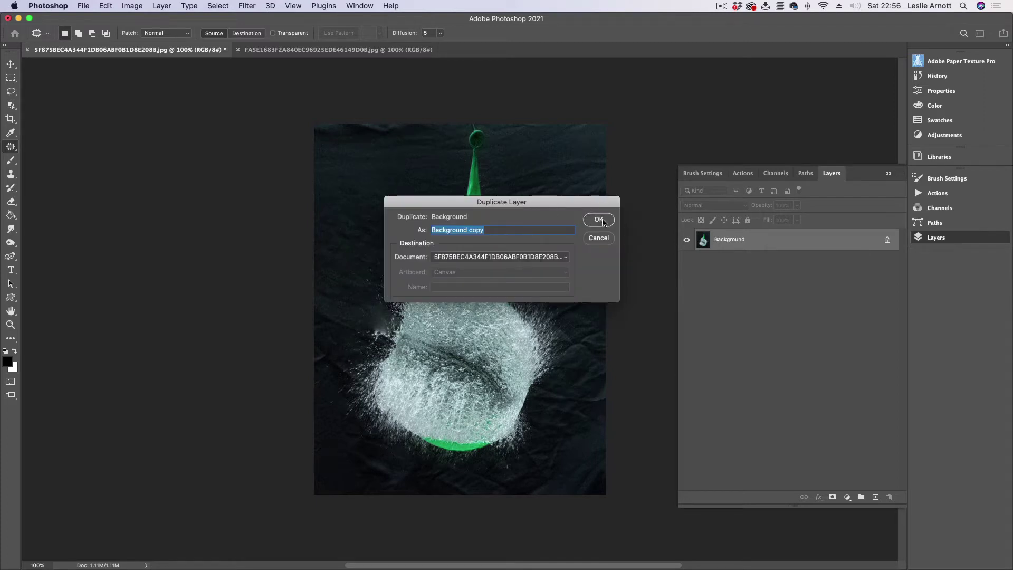
left_click(600, 220)
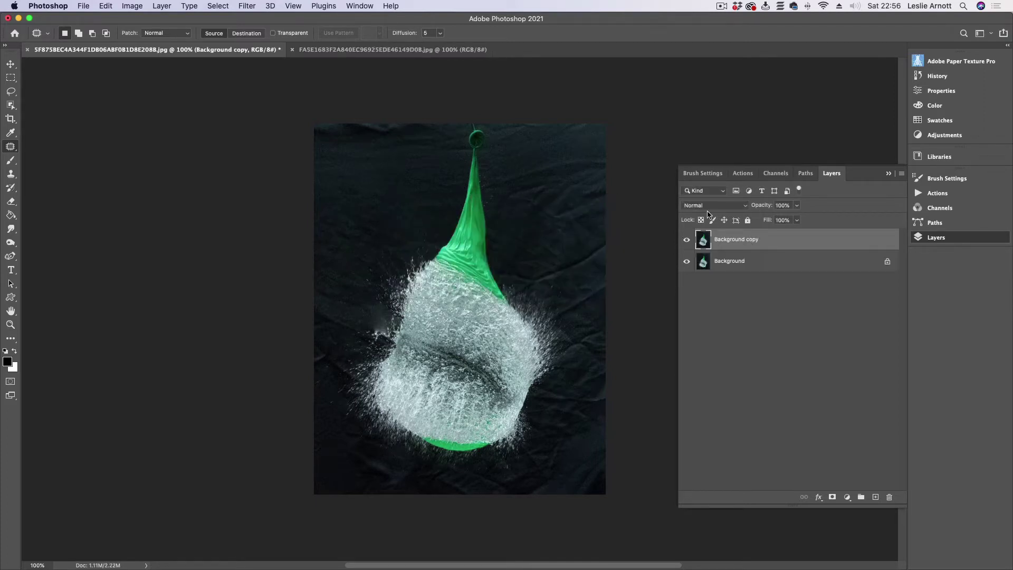
Step: Set the Background copy layer's blend mode to Multiply and toggle its visibility to compare the effect
left_click(707, 207)
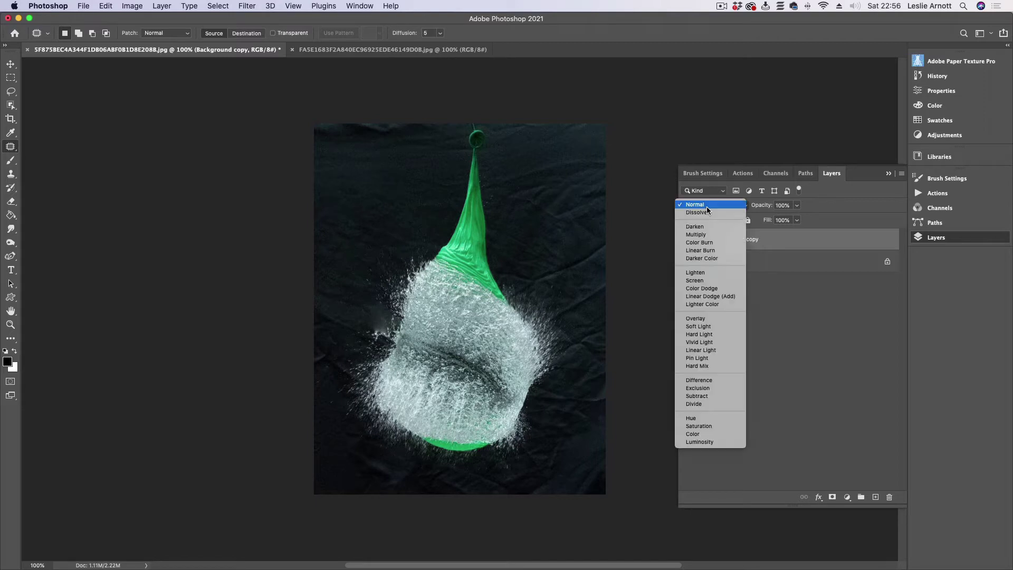
left_click(697, 235)
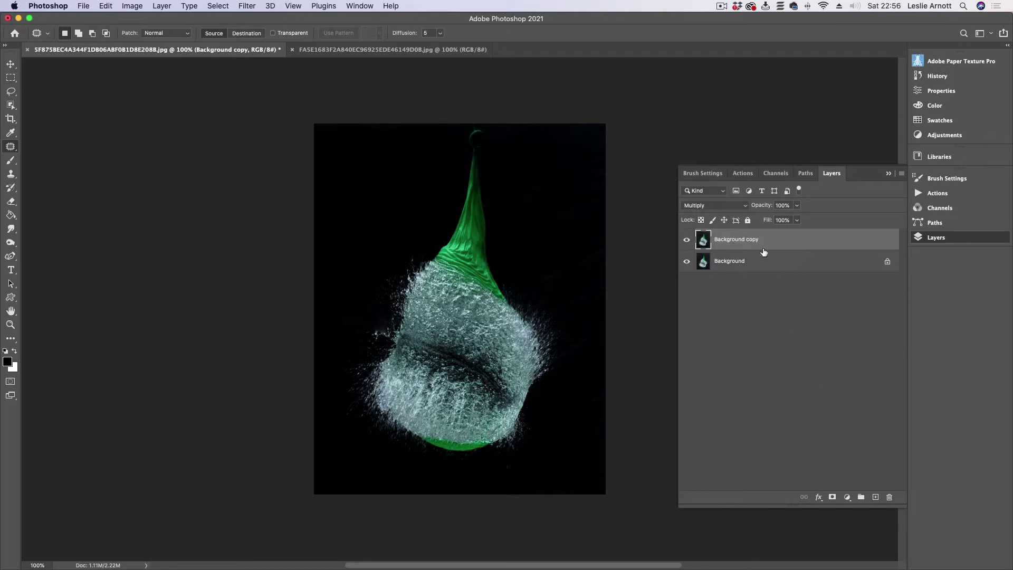
left_click(686, 239)
left_click(687, 239)
Step: Duplicate the original Background layer again as Background copy 2
left_click(744, 263)
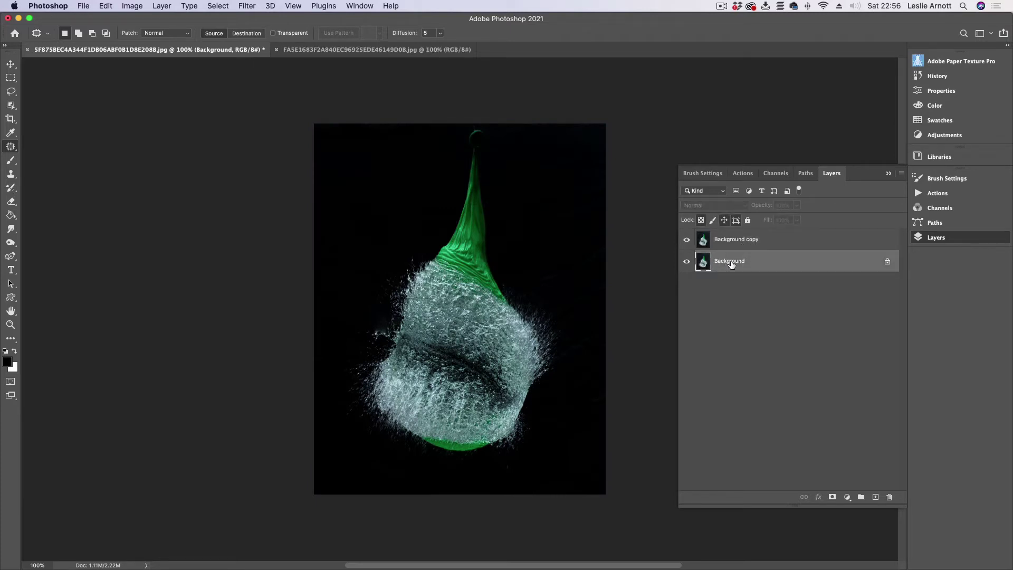
right_click(715, 263)
left_click(666, 247)
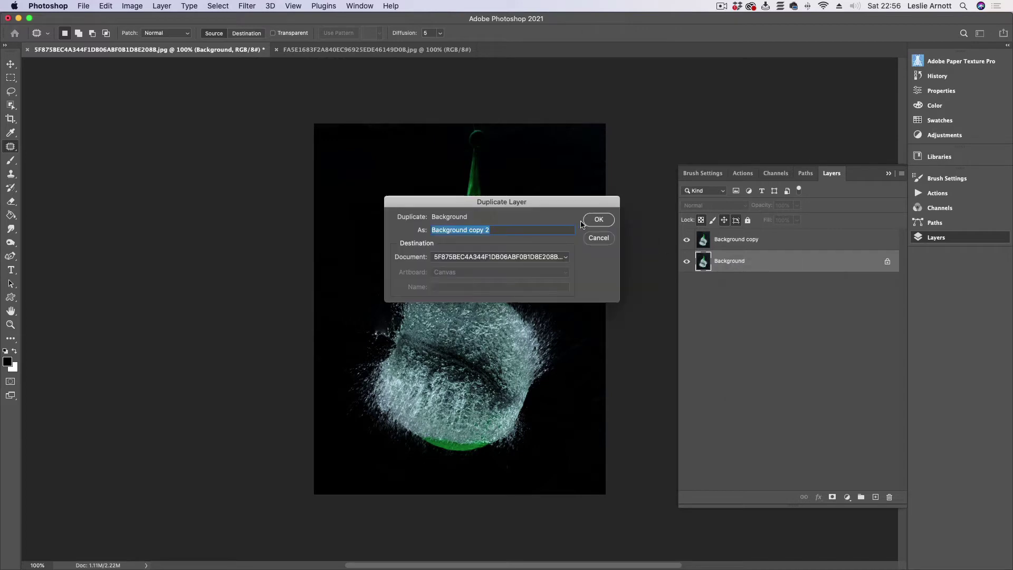
left_click(596, 220)
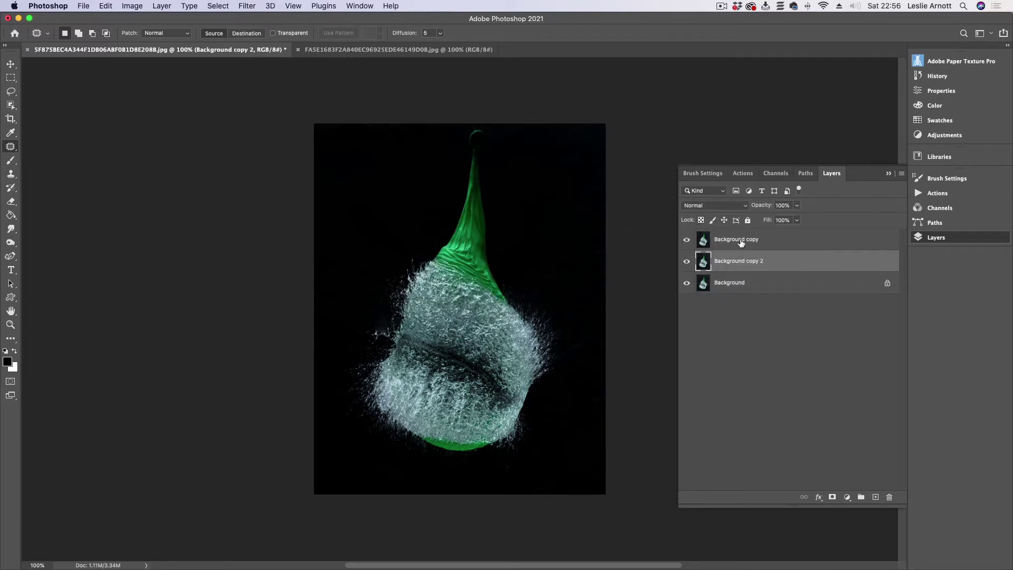
Step: Compare the photo with and without the Multiply layer, and add a white layer mask to that layer
left_click(740, 242)
left_click(687, 241)
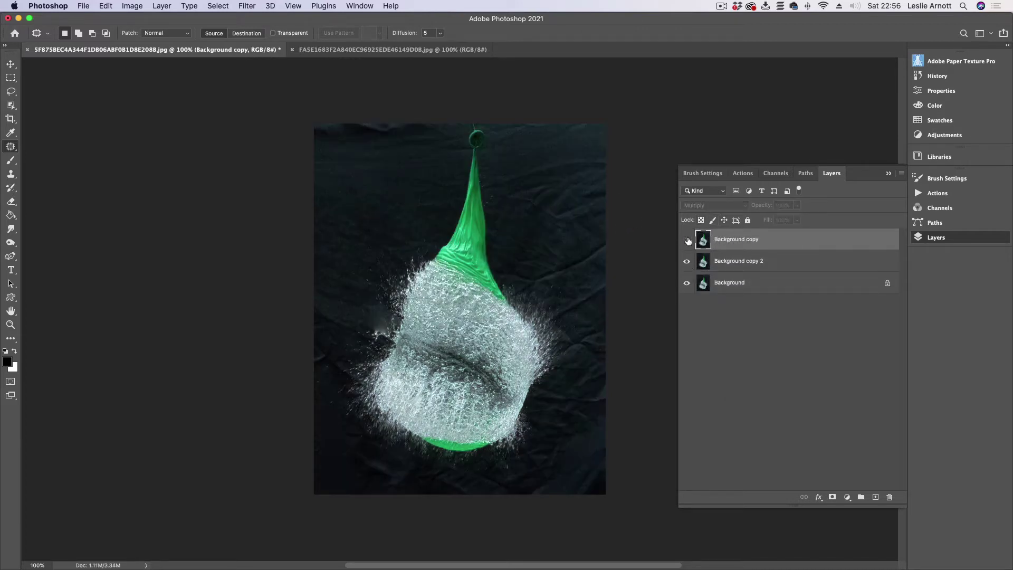
left_click(689, 240)
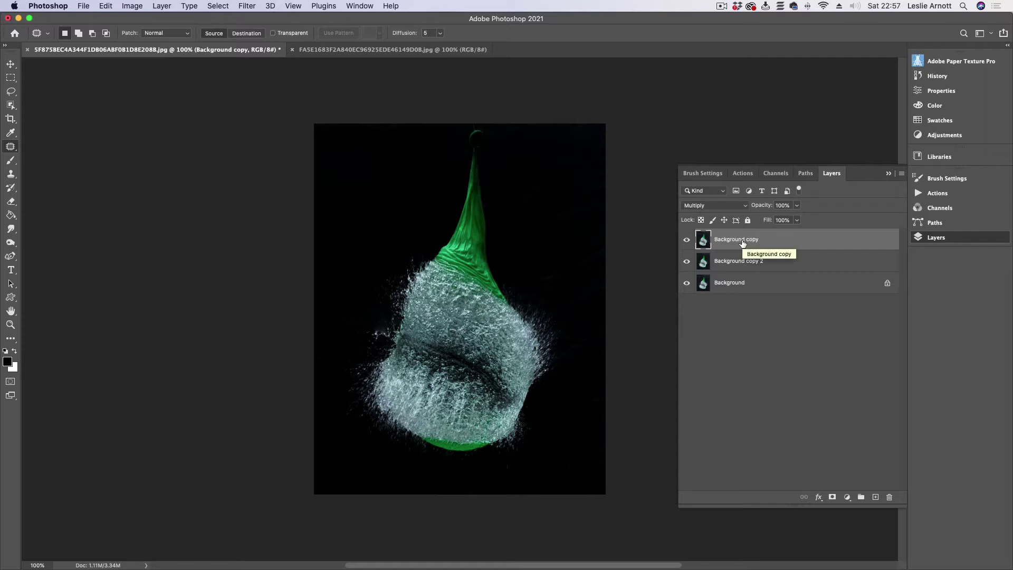
left_click(685, 243)
left_click(685, 242)
left_click(832, 496)
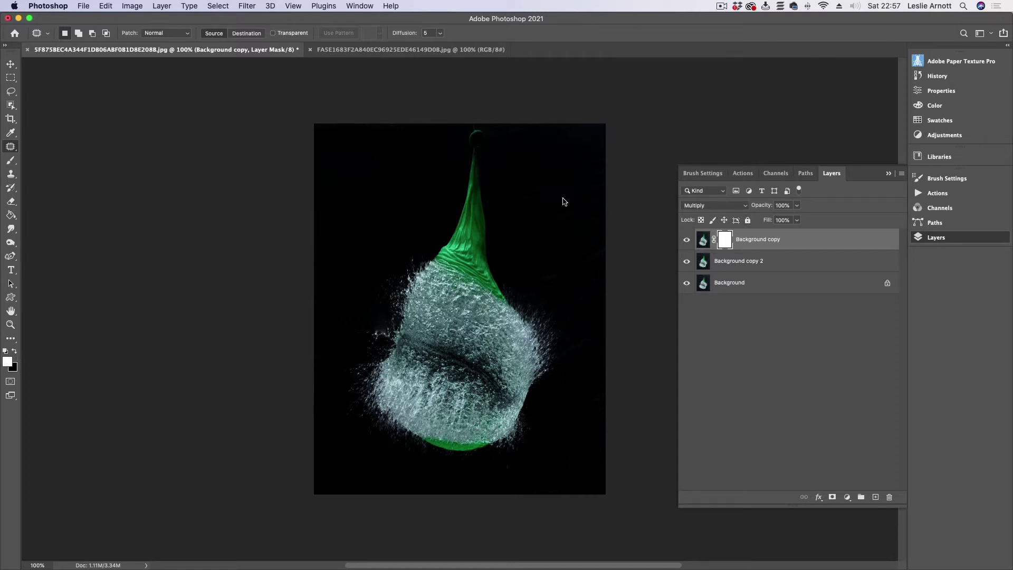
Step: Set up a Soft Round brush at 90 px with 0% hardness for painting on the layer mask
left_click(10, 159)
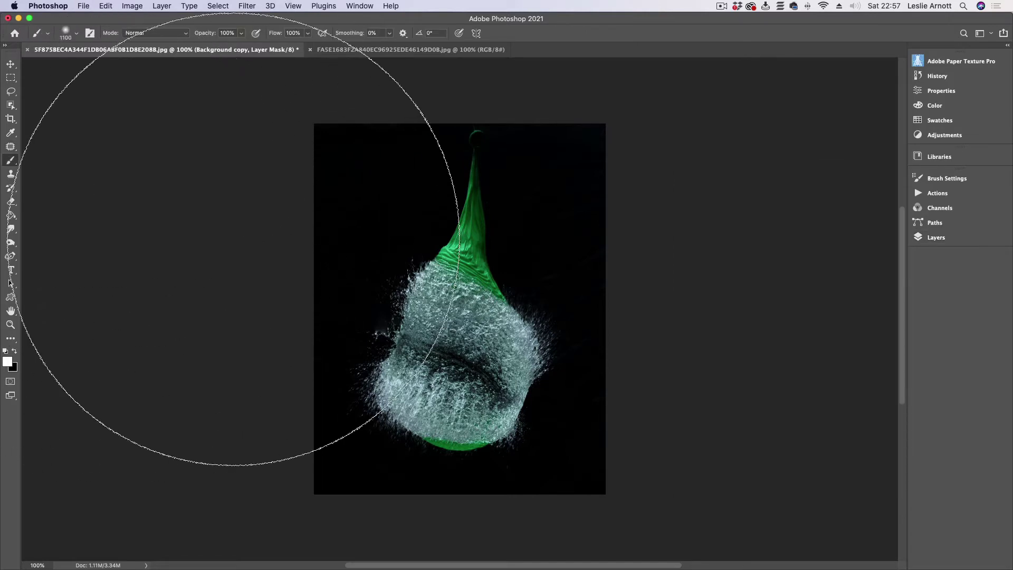
key("bracketleft")
key("bracketleft")
key("bracketleft")
key("bracketleft")
key("bracketleft")
key("bracketleft")
key("bracketleft")
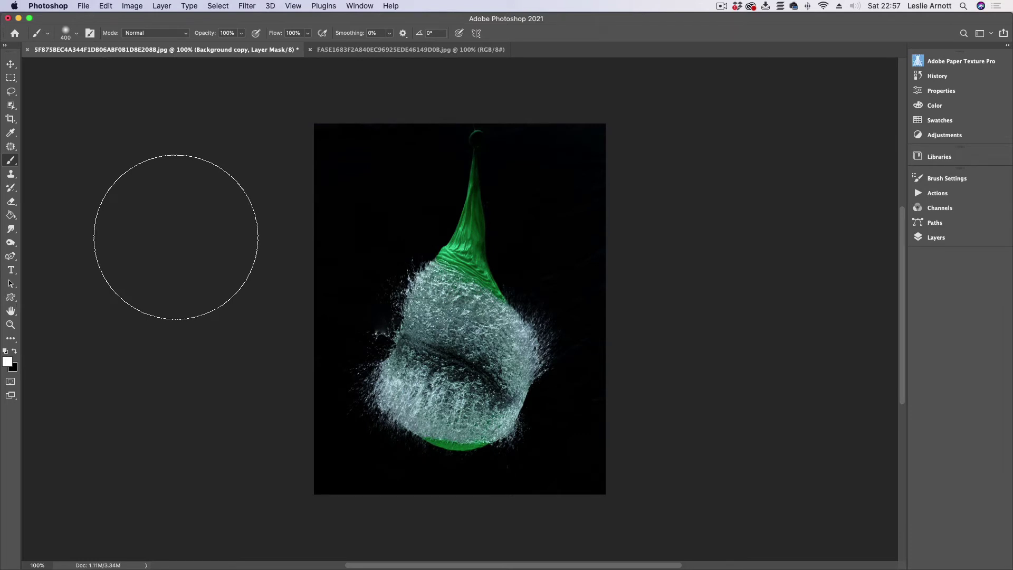
key("bracketleft")
key("bracketleft")
key("bracketleft")
key("bracketleft")
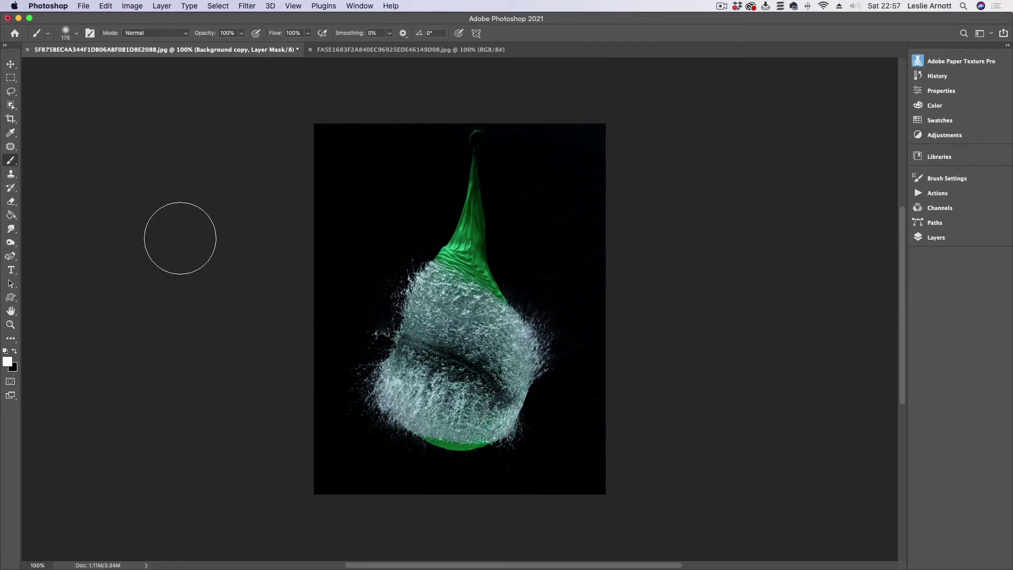
key("bracketright")
key("bracketright")
key("bracketright")
key("bracketright")
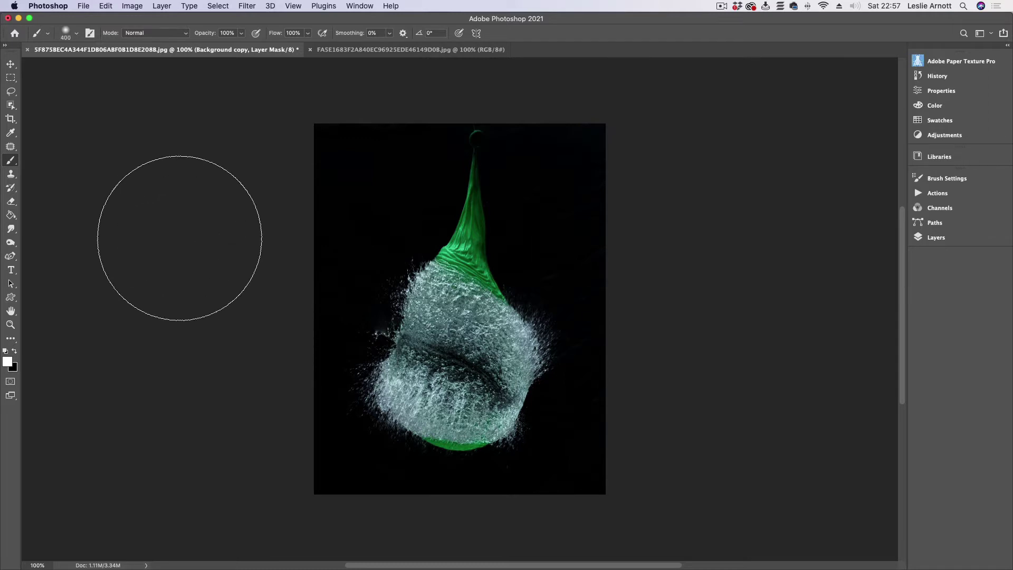
key("bracketleft")
key("bracketleft")
key("bracketleft")
key("bracketleft")
key("bracketleft")
key("bracketleft")
key("bracketleft")
key("bracketleft")
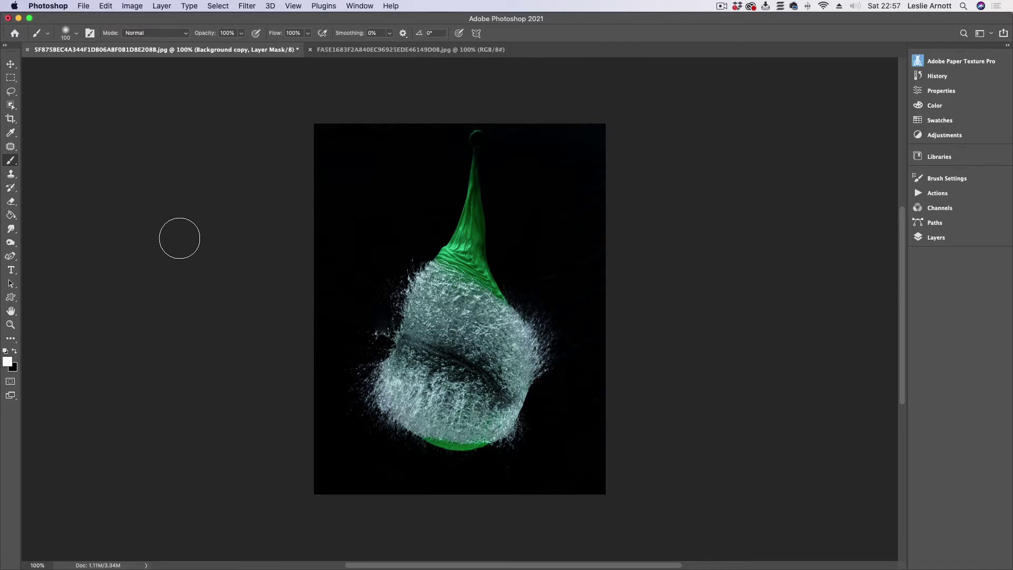
key("bracketright")
left_click(75, 35)
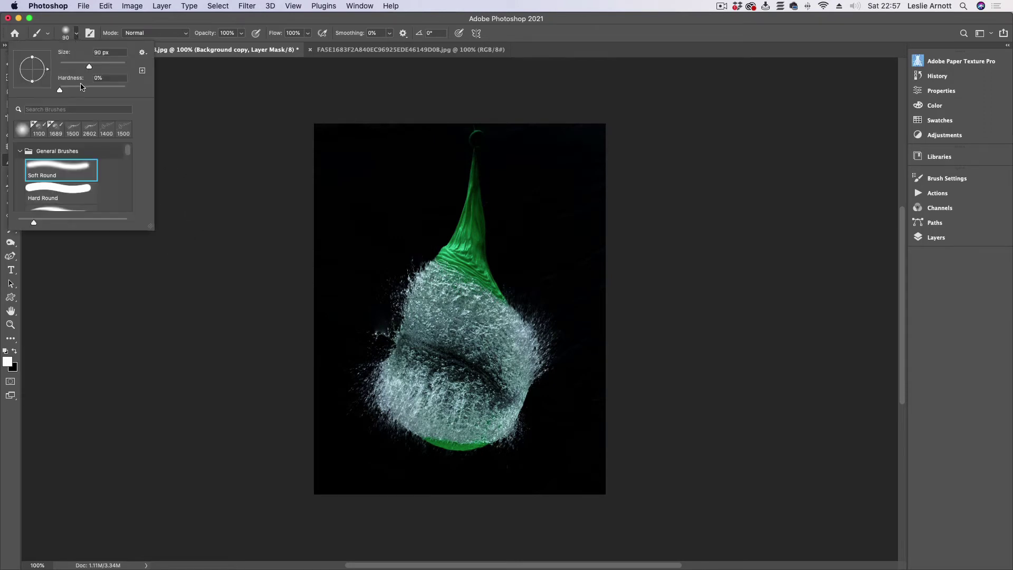
left_click(199, 91)
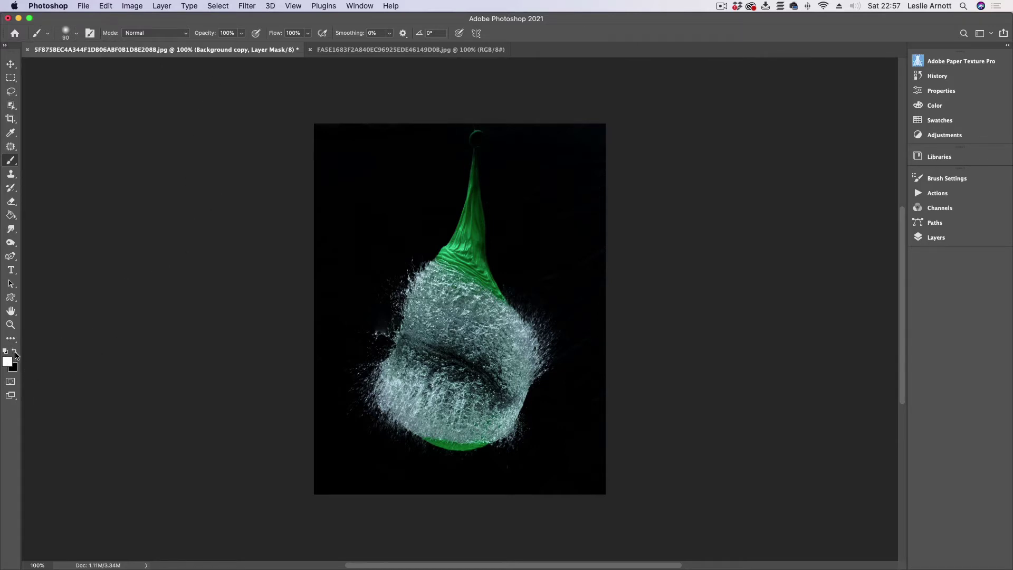
Step: Paint black on the Multiply layer's mask over the upper-right backdrop to reveal the lighter fabric beneath
left_click(15, 352)
mouse_move(548, 210)
left_mouse_down()
mouse_move(576, 213)
mouse_move(564, 185)
mouse_move(538, 218)
mouse_move(599, 227)
left_mouse_up()
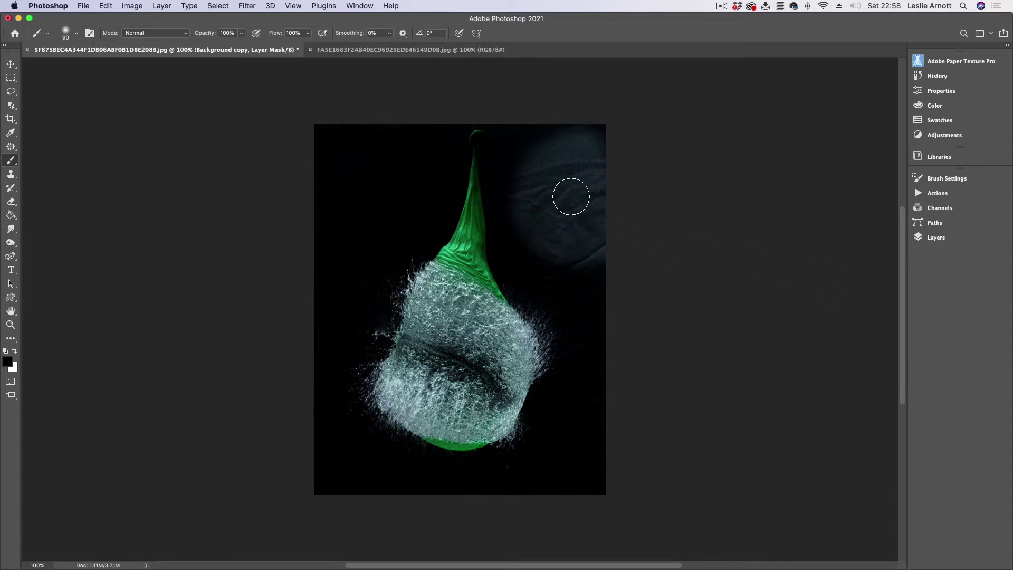
Step: Check the Multiply layer's mask and undo the black painting over the upper-right backdrop
left_click(949, 238)
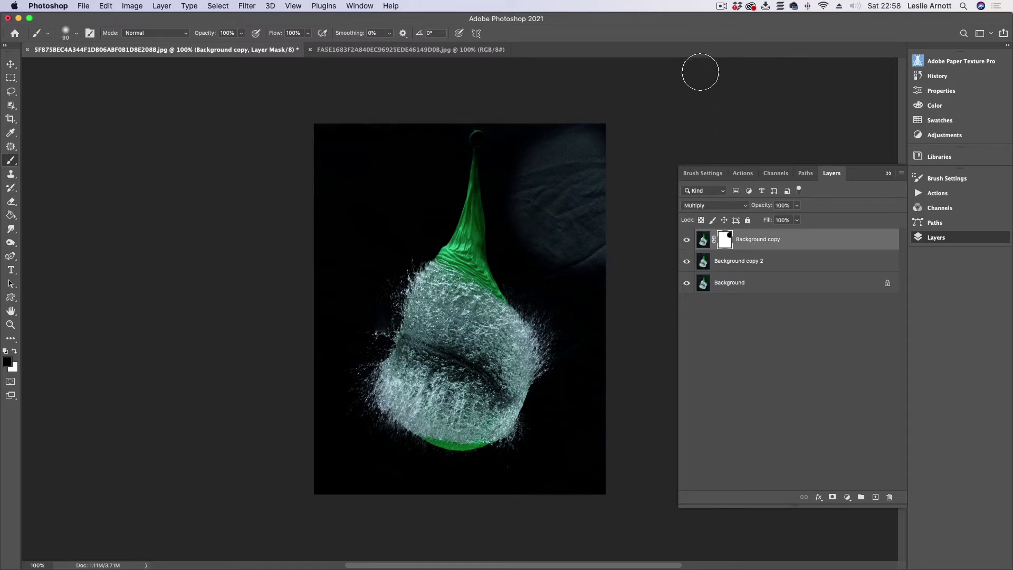
key("F7")
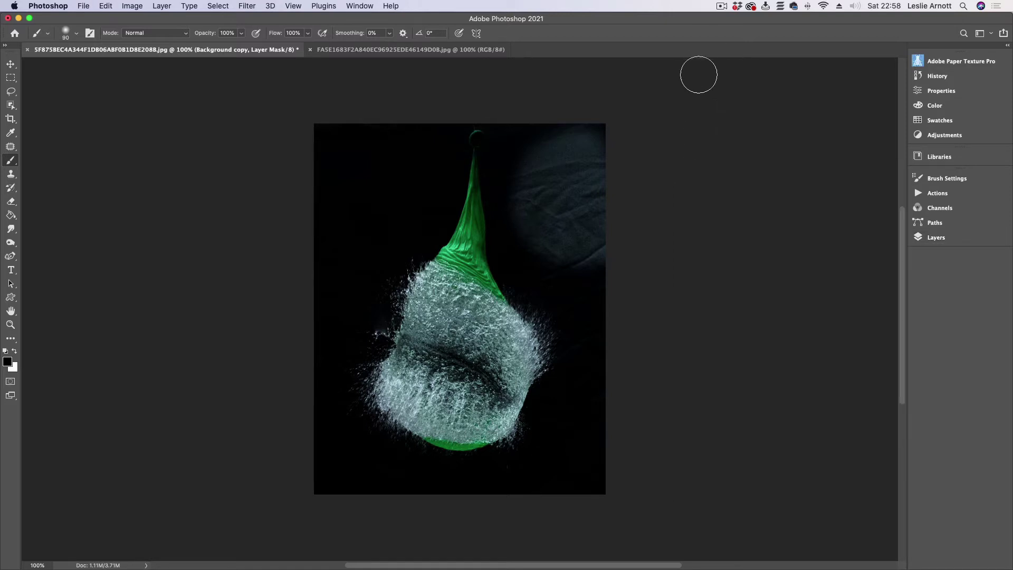
key("super+z")
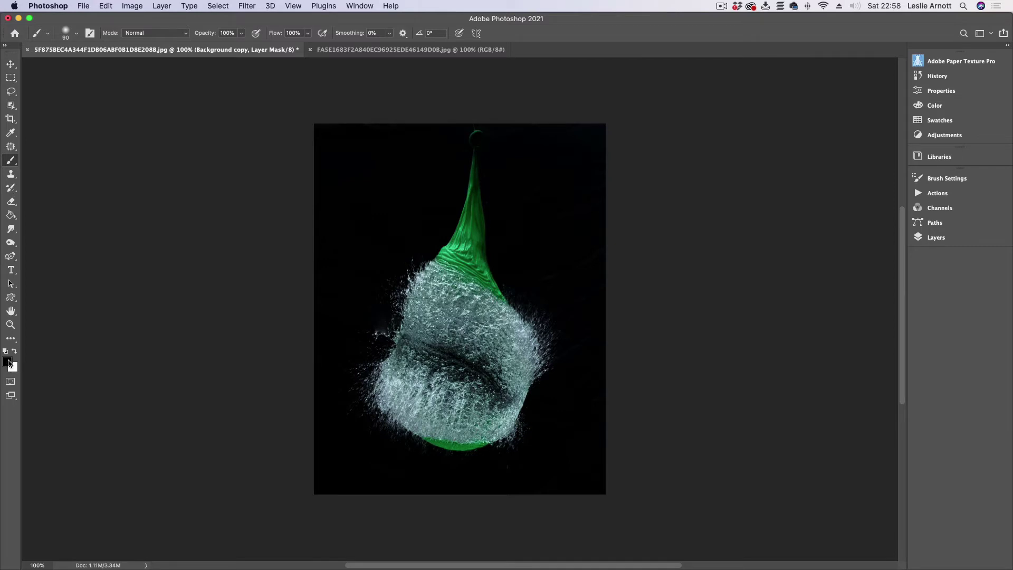
Step: Set the foreground colour to mid-grey #828080 for painting on the Multiply layer's mask with the Brush
left_click(15, 353)
left_click(15, 352)
left_click(8, 362)
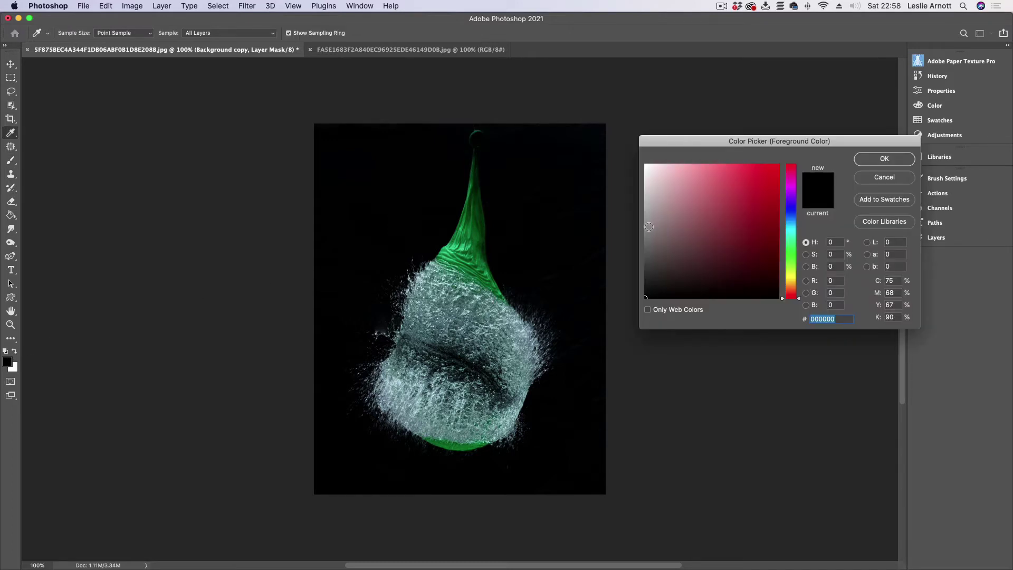
left_click_drag(649, 227, 648, 229)
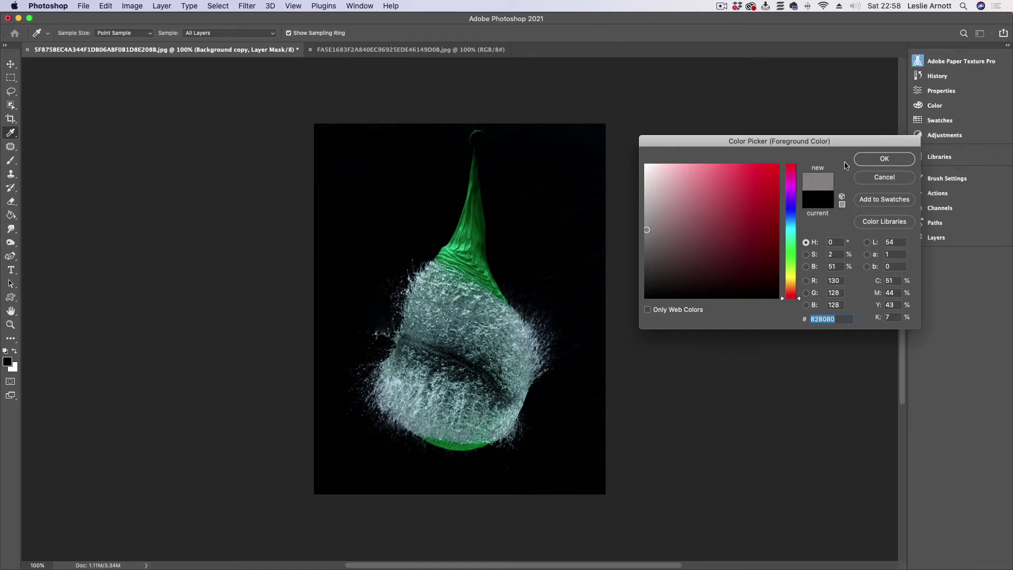
left_click(882, 159)
key("b")
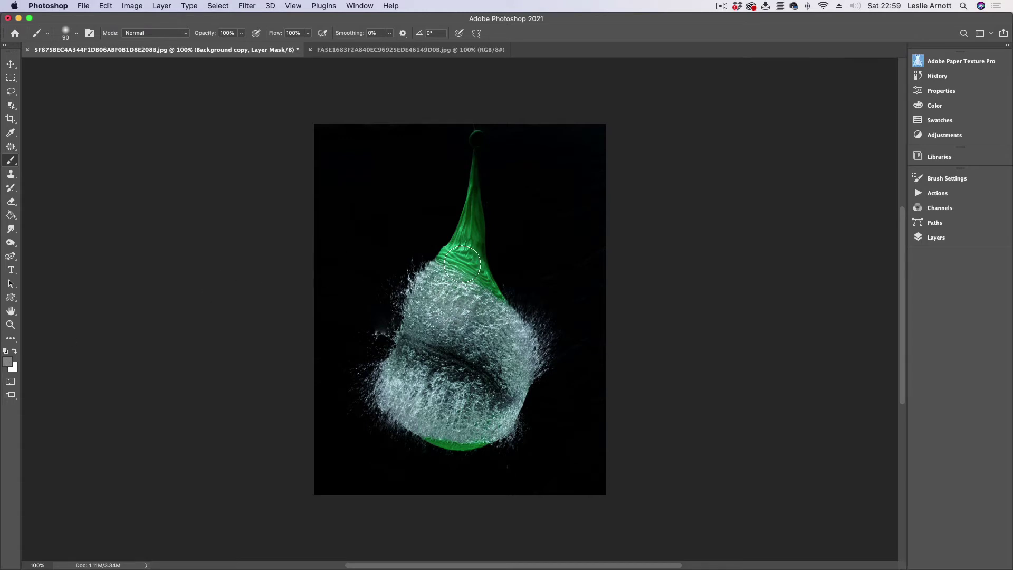
Step: Paint grey on the mask along the balloon's green neck and knot, reducing the brush to 25 px
key("bracketleft")
left_click(463, 264)
key("bracketleft")
key("bracketleft")
key("bracketleft")
key("bracketleft")
key("bracketleft")
key("bracketleft")
left_click(477, 137)
mouse_move(478, 134)
left_mouse_down()
mouse_move(473, 219)
mouse_move(475, 204)
mouse_move(487, 283)
mouse_move(451, 260)
mouse_move(465, 232)
left_mouse_up()
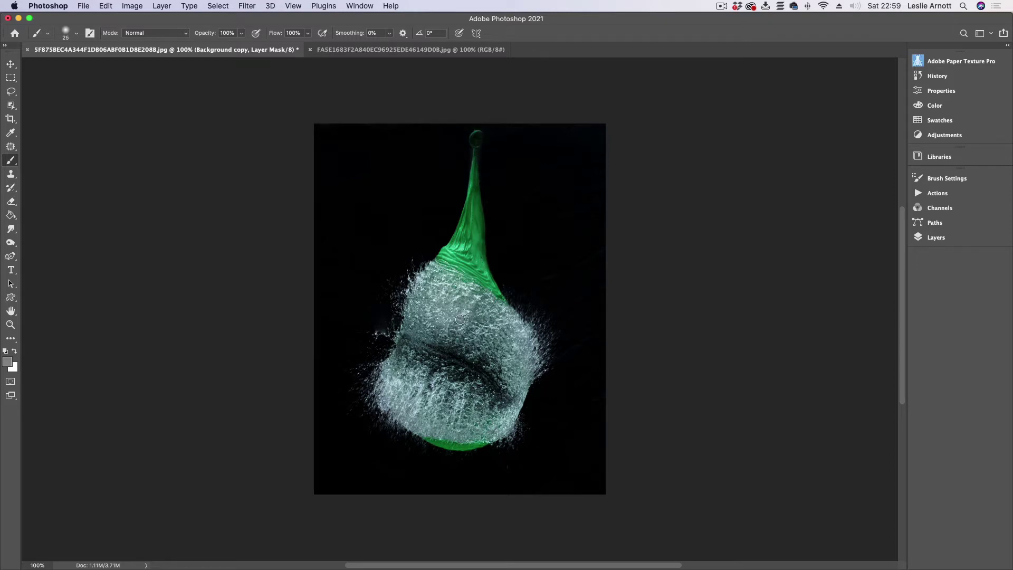
Step: Paint grey on the mask over the white water burst with the brush enlarged to 125 px
key("bracketright")
key("bracketright")
key("bracketright")
key("bracketright")
key("bracketright")
key("bracketright")
key("bracketright")
key("bracketright")
key("bracketright")
mouse_move(450, 318)
left_mouse_down()
mouse_move(432, 286)
mouse_move(532, 367)
mouse_move(481, 419)
mouse_move(448, 428)
mouse_move(452, 384)
mouse_move(467, 387)
mouse_move(452, 422)
mouse_move(478, 418)
mouse_move(491, 358)
mouse_move(471, 411)
mouse_move(423, 408)
mouse_move(394, 384)
mouse_move(429, 344)
mouse_move(424, 352)
mouse_move(470, 367)
mouse_move(464, 349)
mouse_move(476, 368)
mouse_move(485, 342)
mouse_move(486, 415)
left_mouse_up()
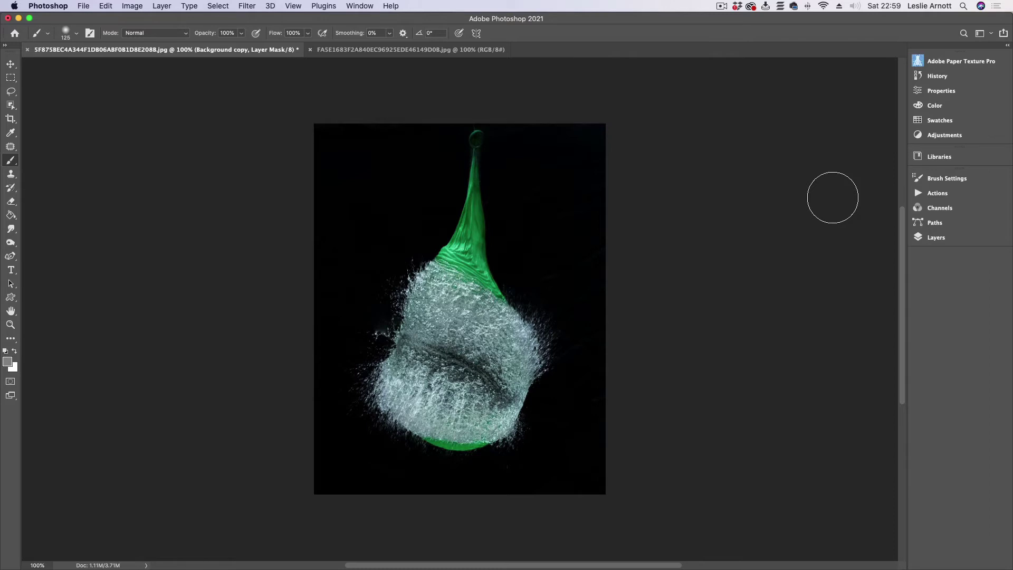
Step: Compare the photo with the masked Multiply layer hidden and shown
left_click(927, 241)
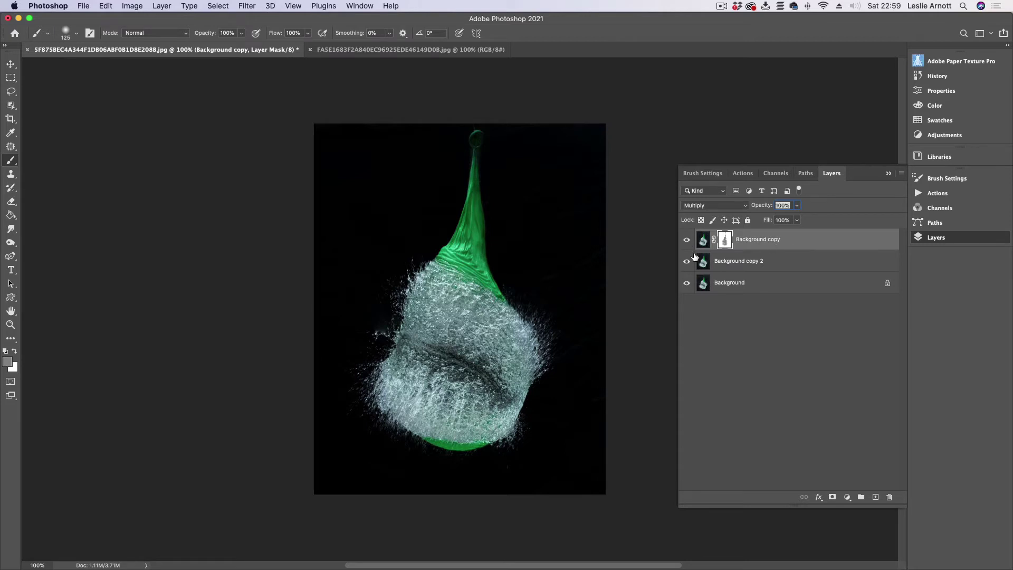
left_click(738, 260)
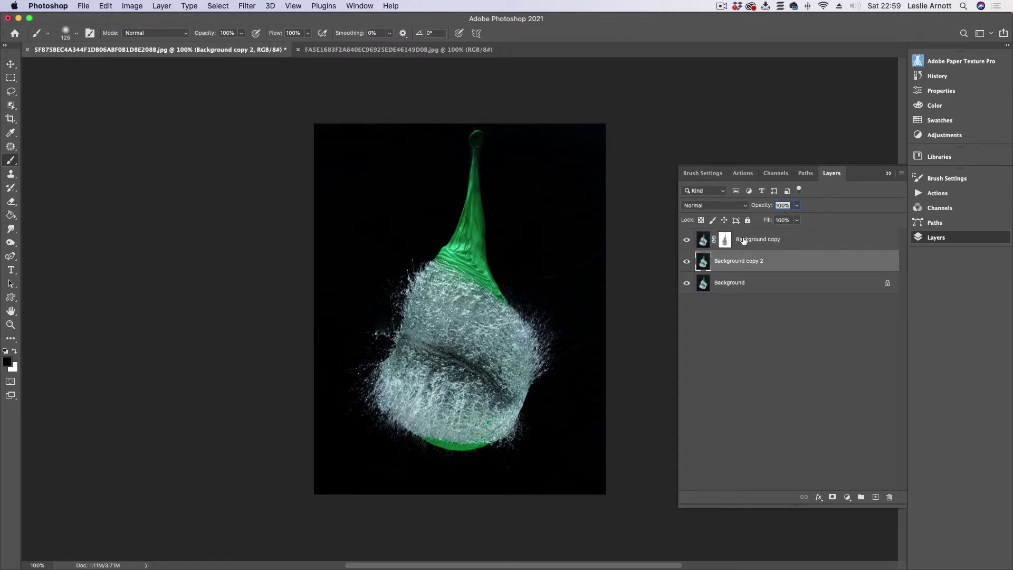
left_click(687, 241)
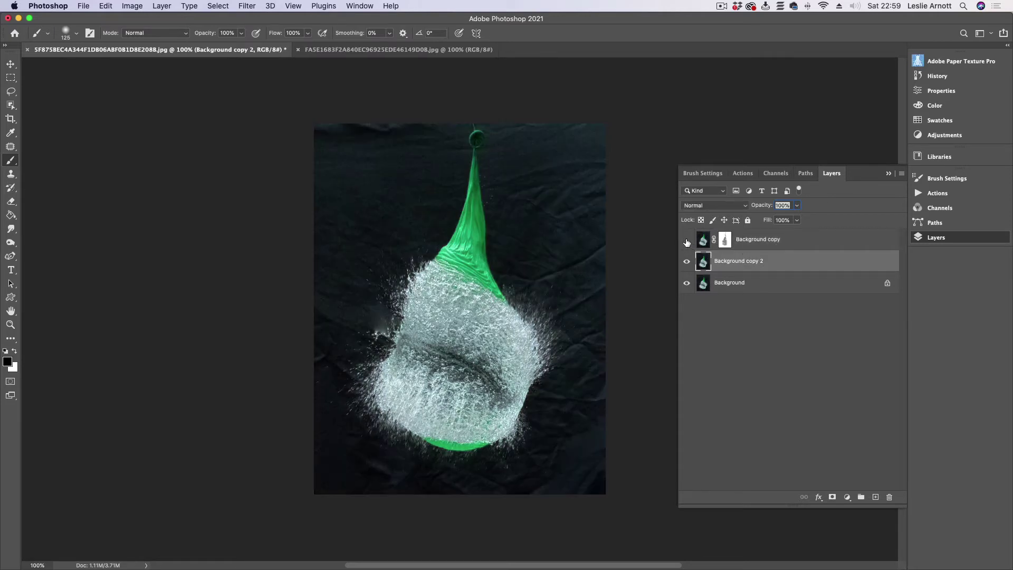
left_click(686, 242)
Step: Duplicate the masked Multiply layer as Background copy 3
left_click(781, 239)
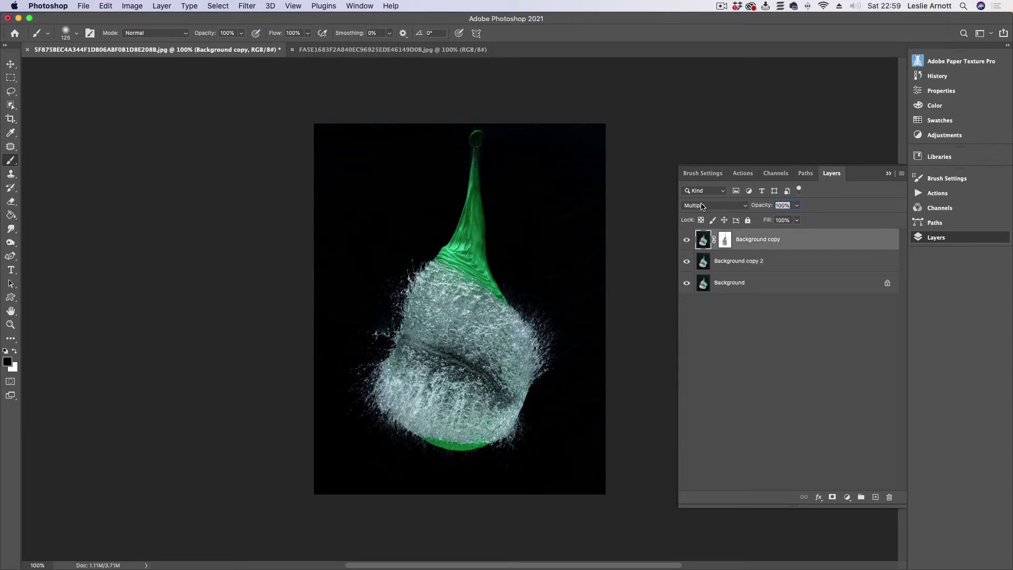
right_click(802, 240)
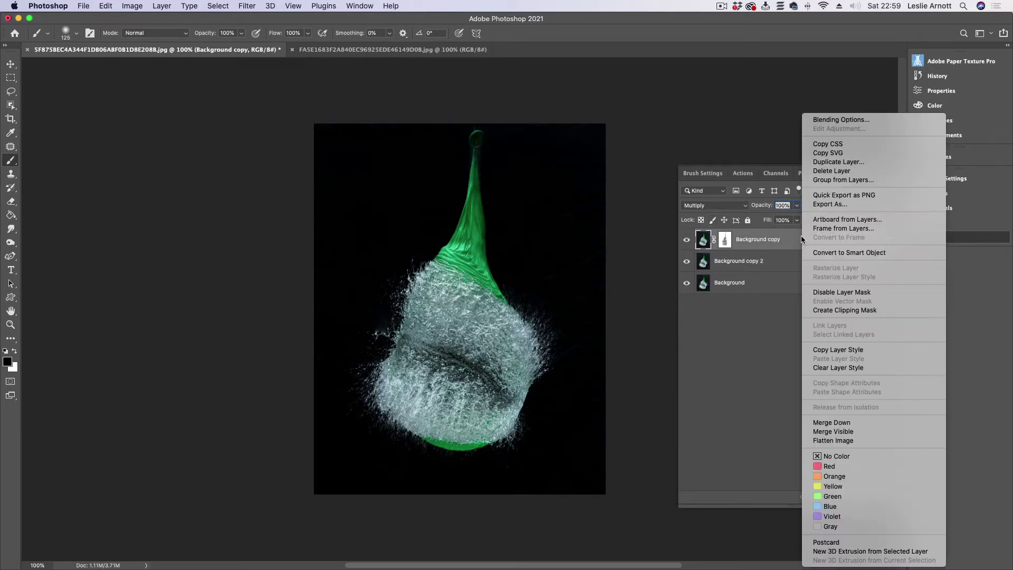
left_click(829, 162)
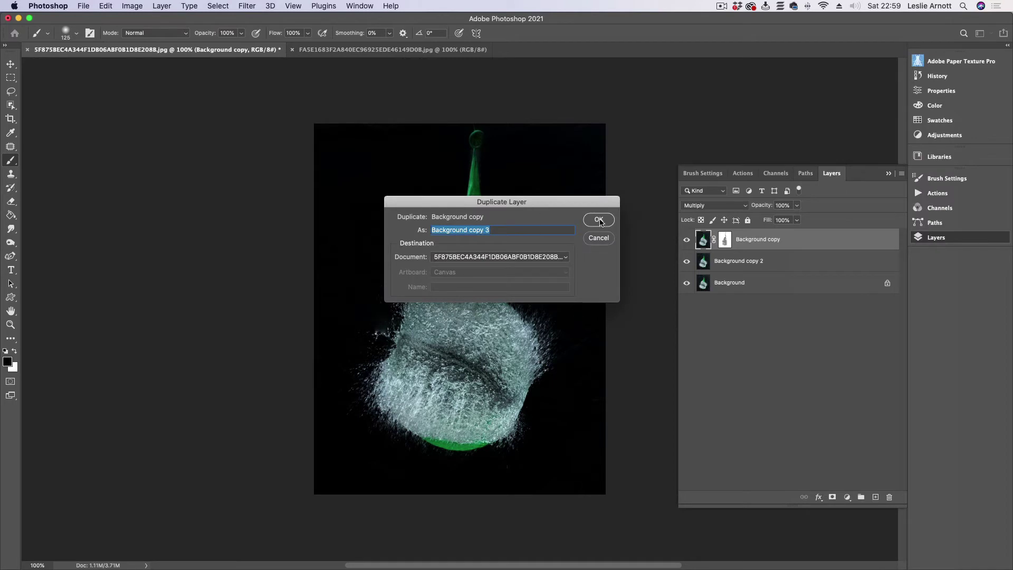
left_click(599, 221)
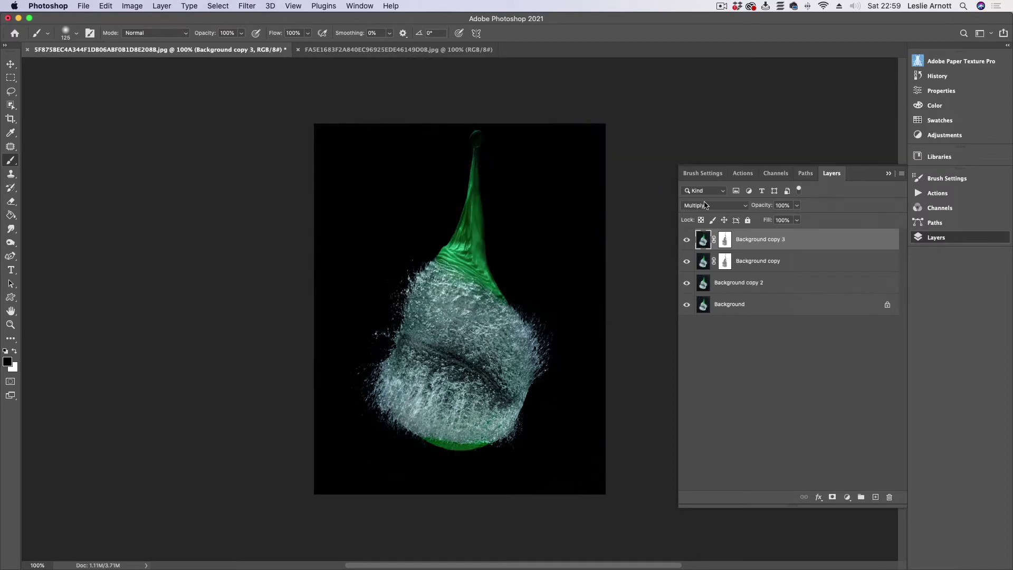
Step: Compare the photo with and without the Background copy 3 layer
left_click(688, 240)
left_click(688, 240)
left_click(688, 240)
left_click(691, 242)
left_click(691, 241)
left_click(688, 240)
Step: Try the Background copy 3 layer at 11% opacity and delete that layer
left_click(797, 205)
left_click_drag(799, 218, 754, 223)
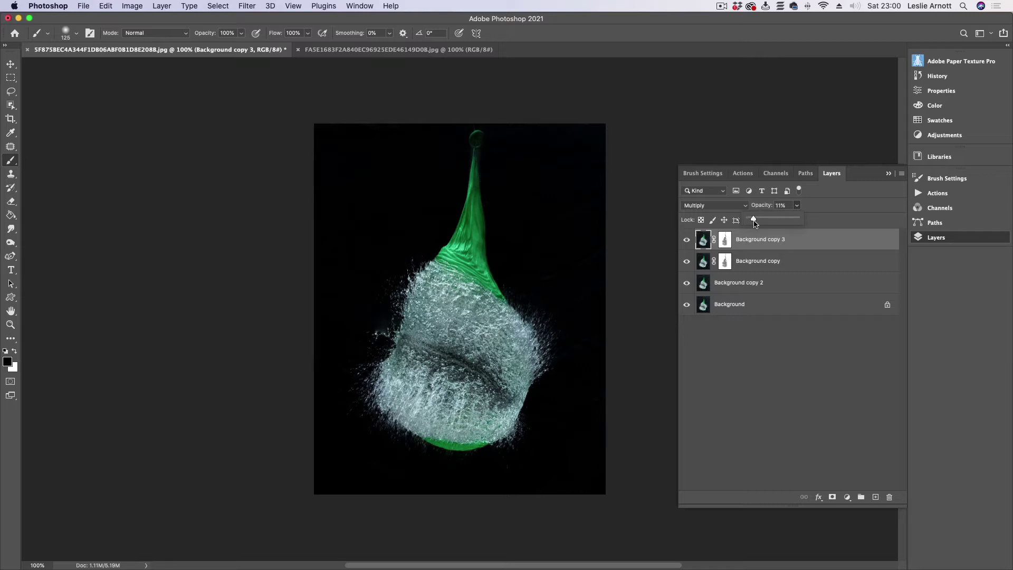
left_click(811, 239)
key("Delete")
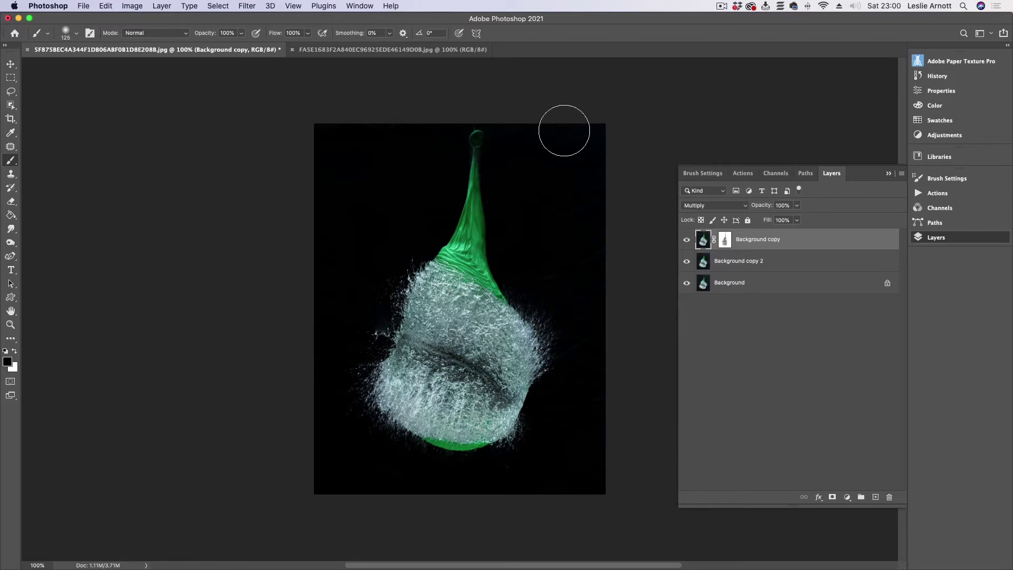
Step: Flatten the balloon image into a single Background layer
right_click(801, 243)
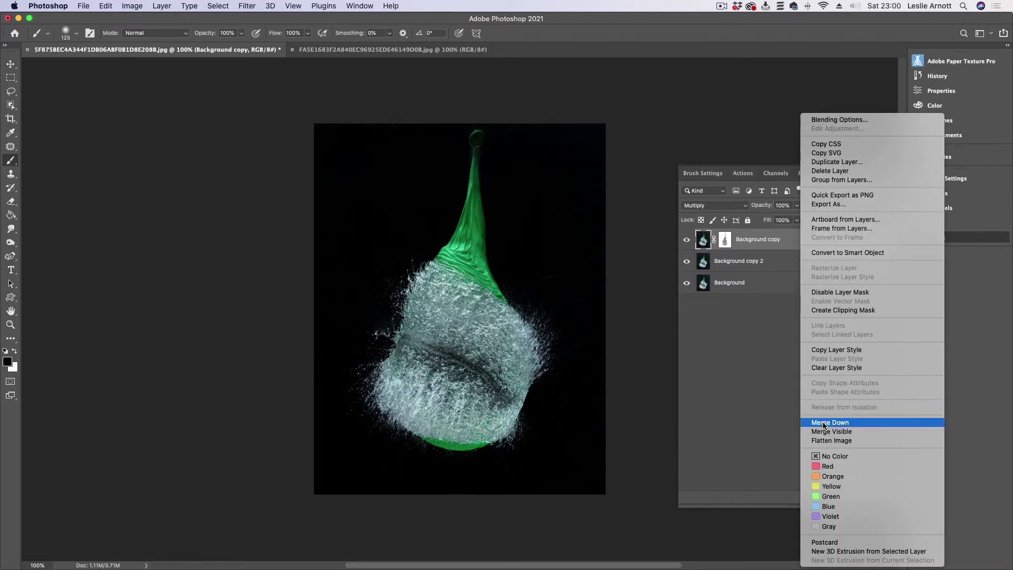
left_click(831, 440)
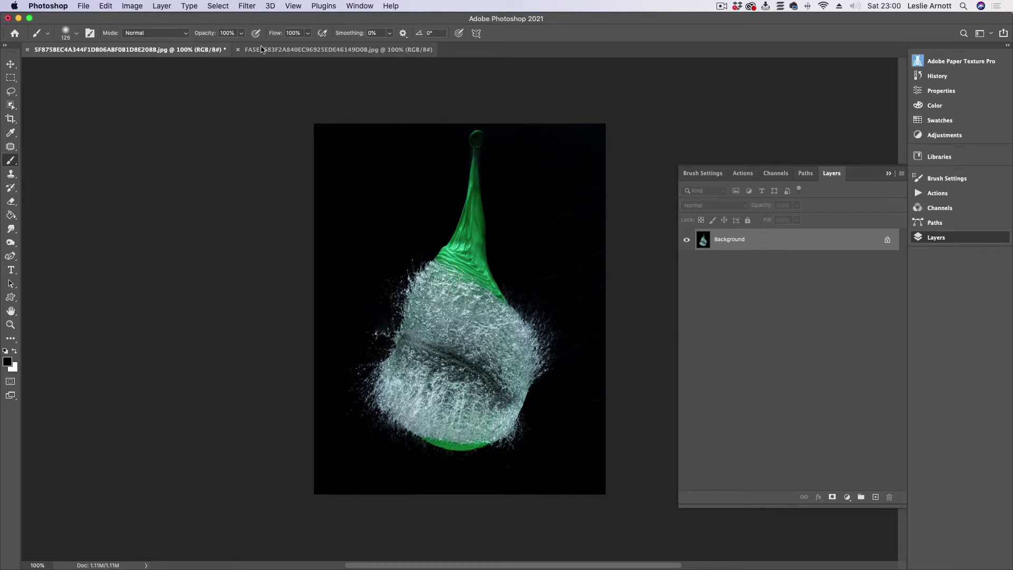
Step: In the glass splash photo, crop all four sides to remove the stray edge at the right and the glass base at the lower left
left_click(262, 50)
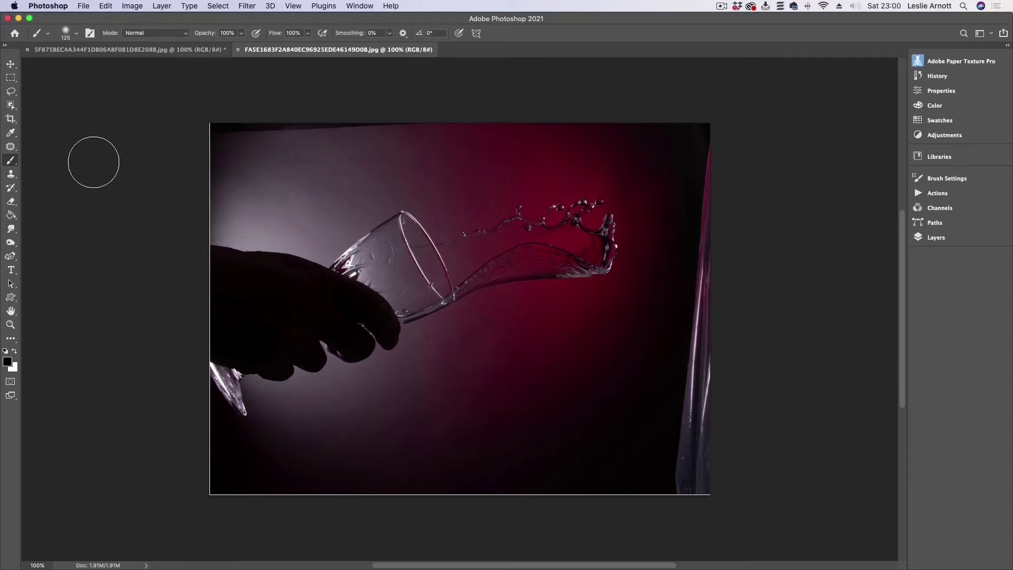
left_click(10, 118)
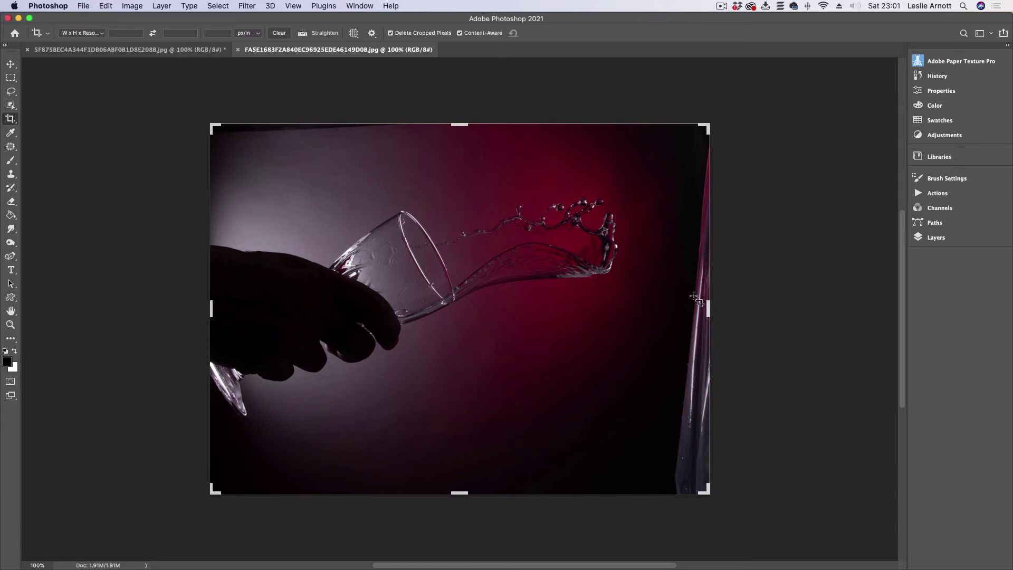
left_click_drag(708, 308, 687, 307)
left_click_drag(461, 492, 459, 478)
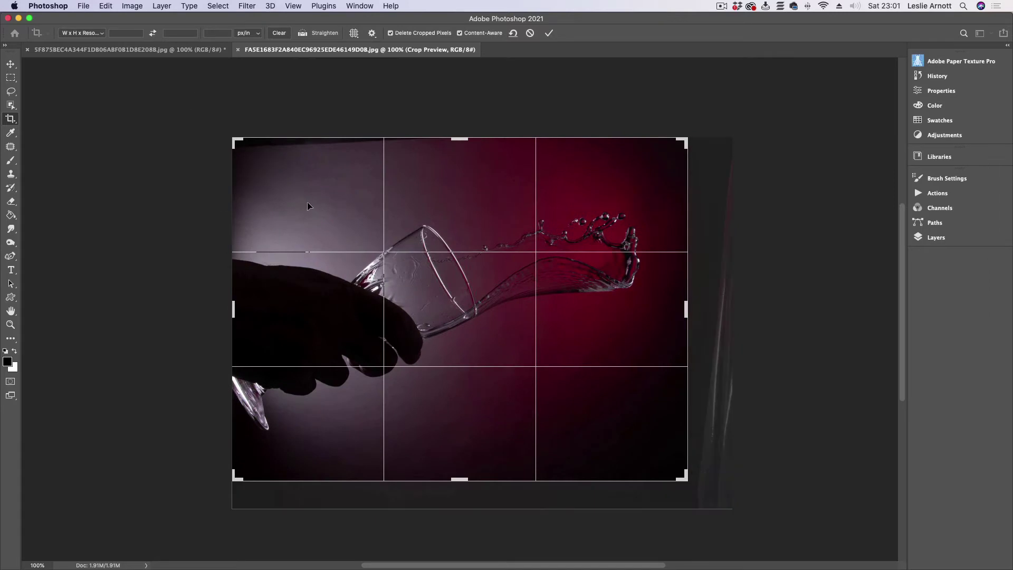
left_click_drag(462, 138, 461, 156)
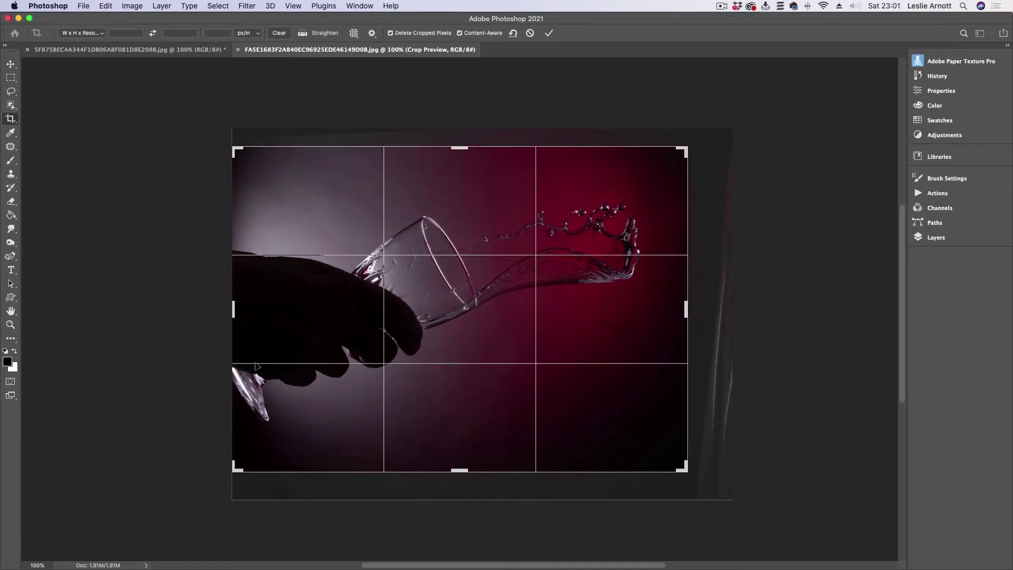
left_click_drag(233, 306, 254, 305)
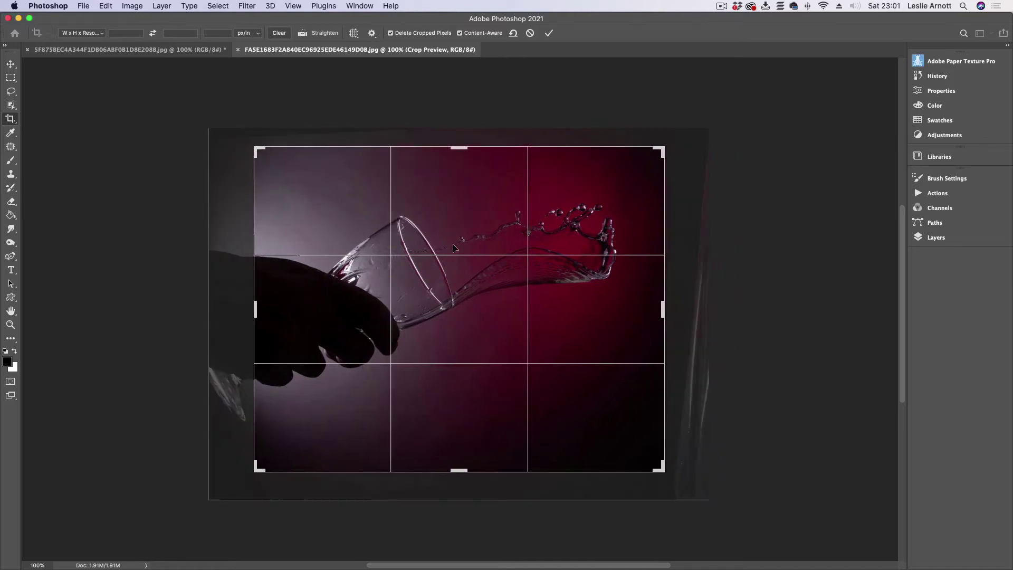
left_click_drag(467, 253, 466, 255)
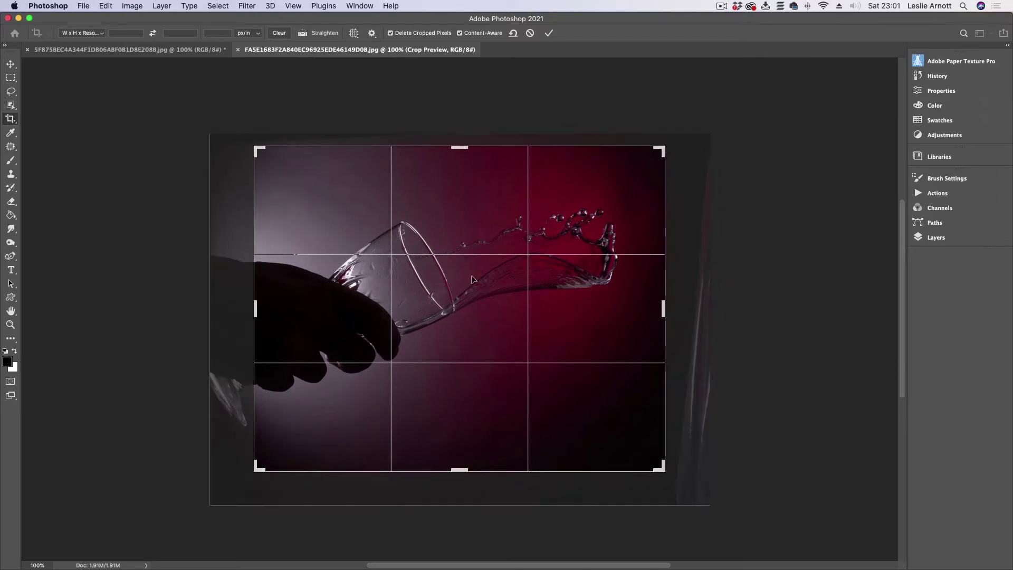
left_click_drag(457, 469, 457, 457)
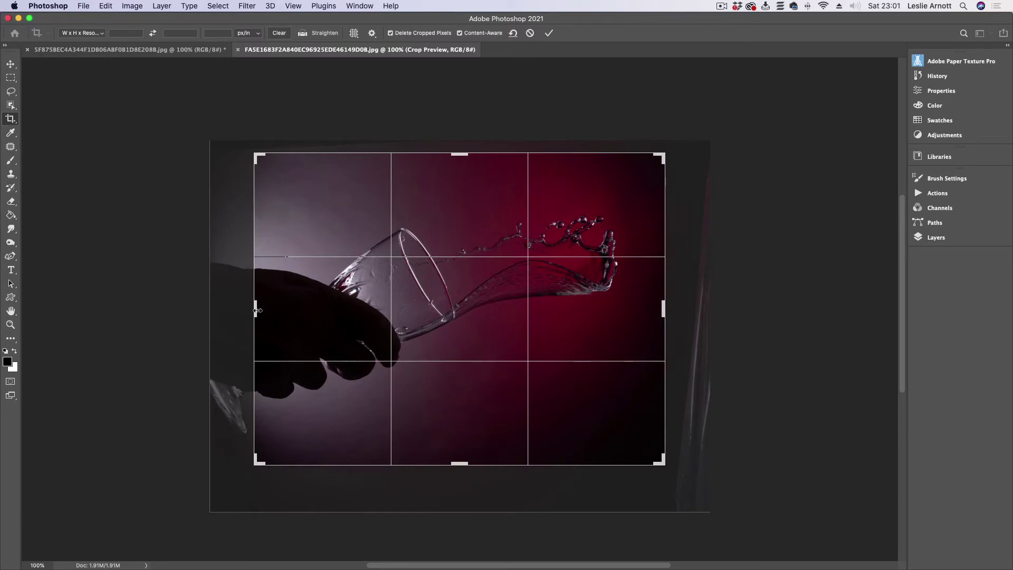
left_click_drag(258, 311, 268, 309)
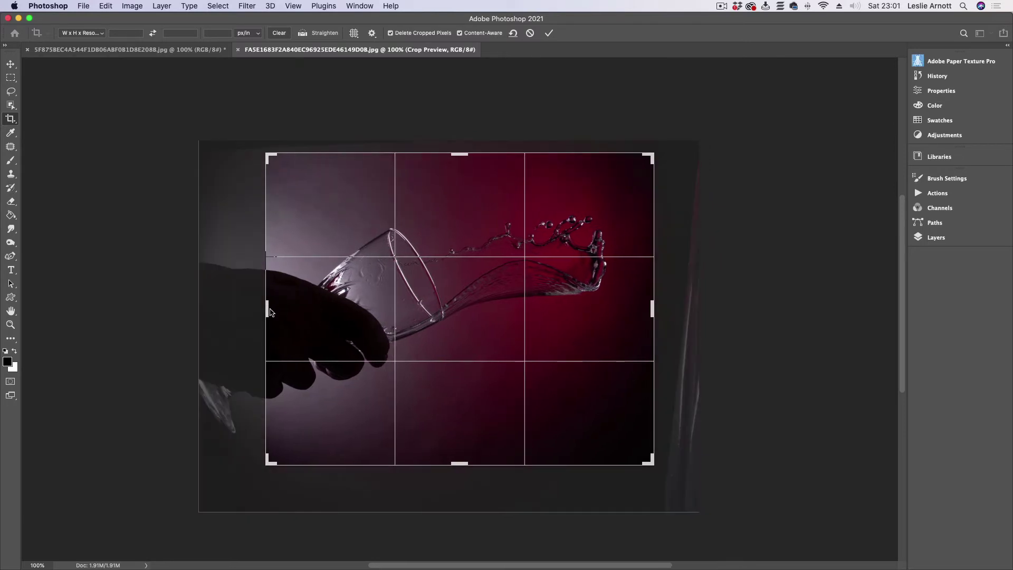
key("Return")
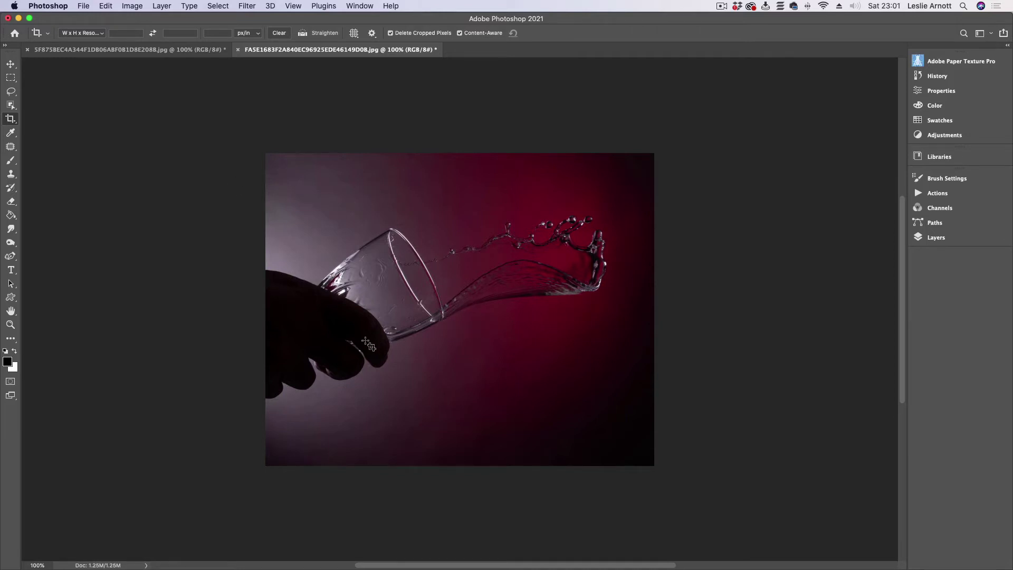
Step: Crop slightly more off the glass photo's right and bottom edges
double_click(11, 311)
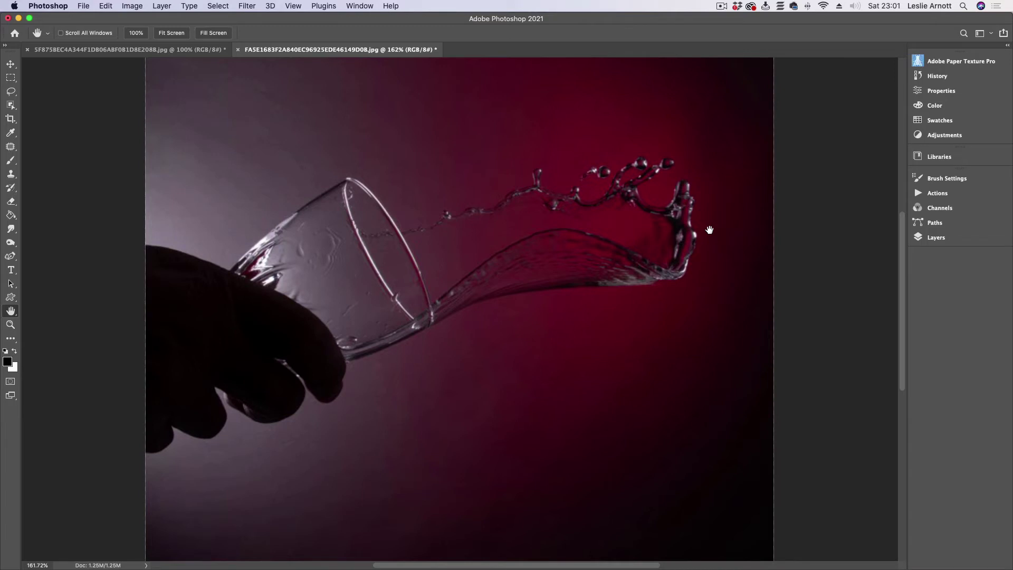
double_click(11, 324)
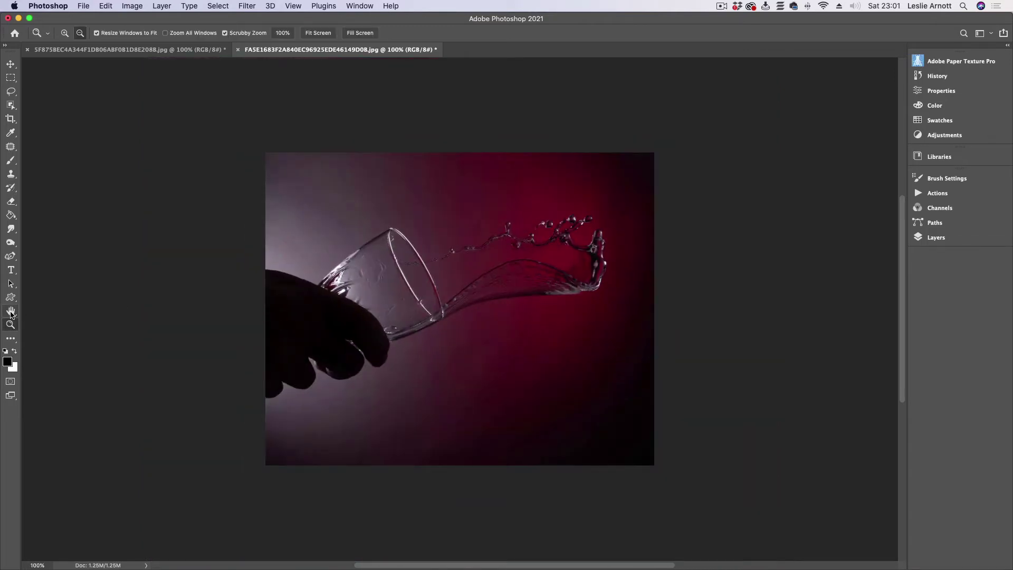
double_click(11, 312)
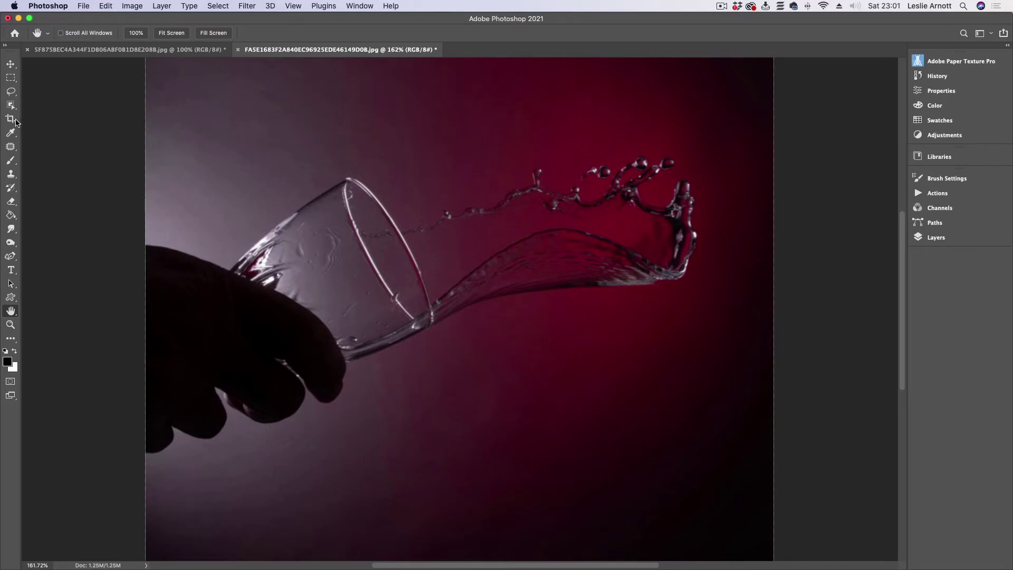
left_click(10, 119)
left_click_drag(769, 309, 767, 311)
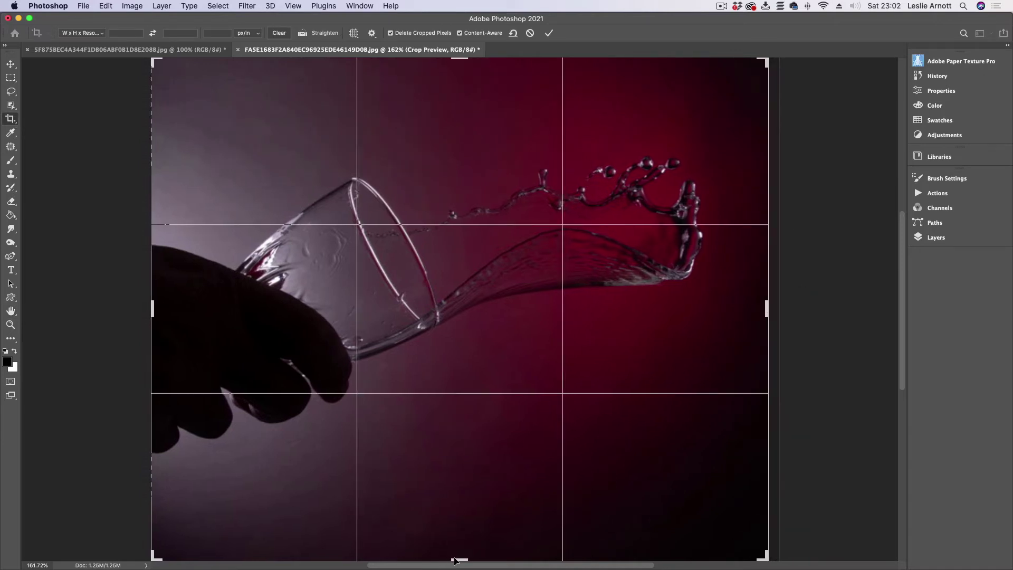
left_click_drag(459, 559, 462, 537)
key("Return")
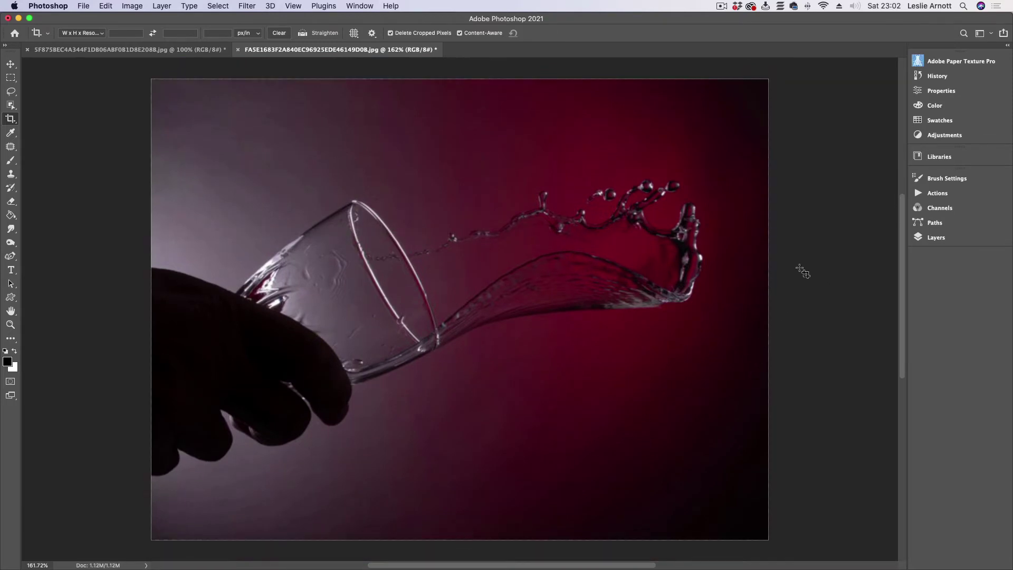
Step: Duplicate the Background layer of the glass splash photo under its default name
left_click(936, 237)
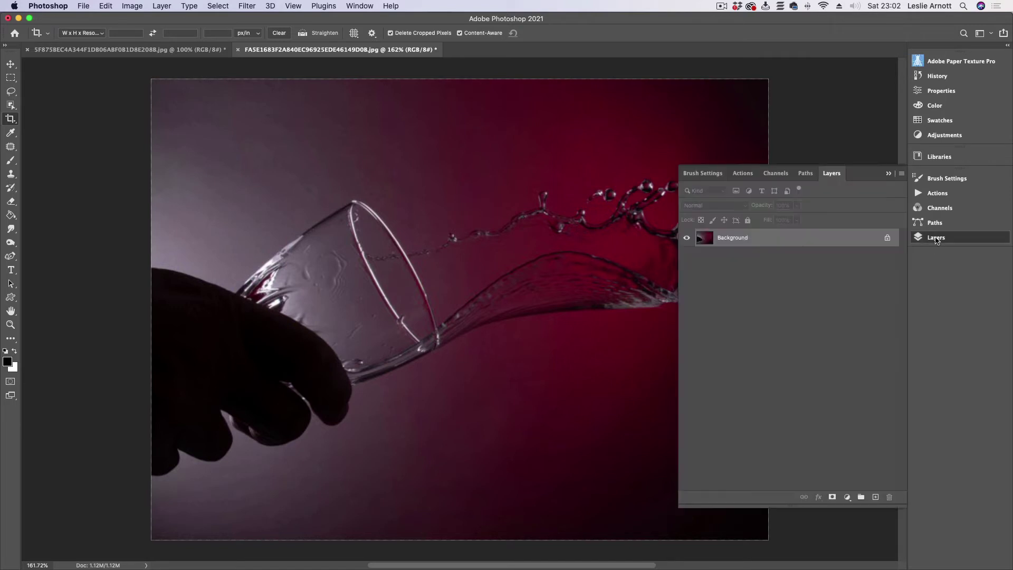
right_click(794, 241)
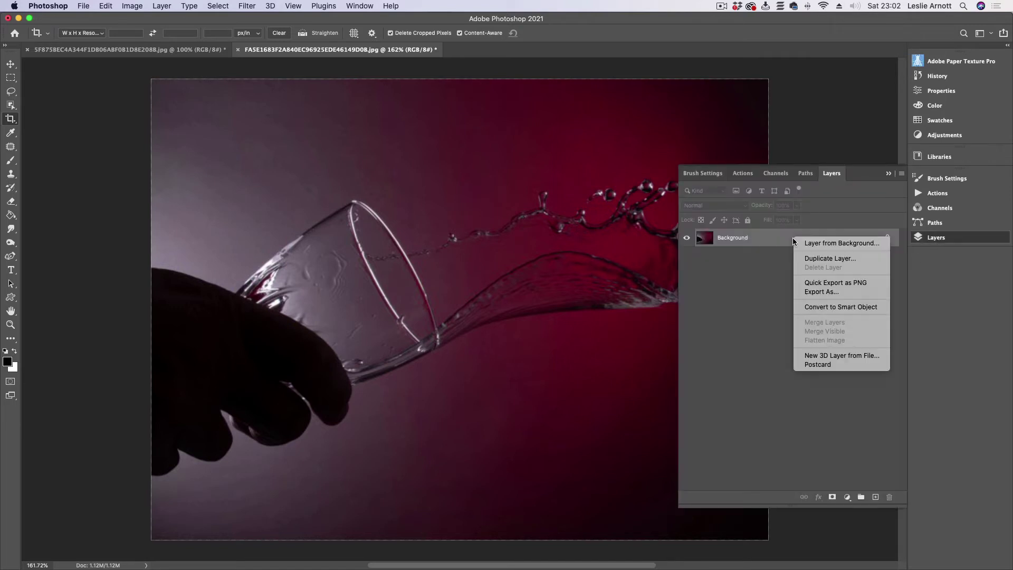
left_click(830, 258)
left_click(600, 221)
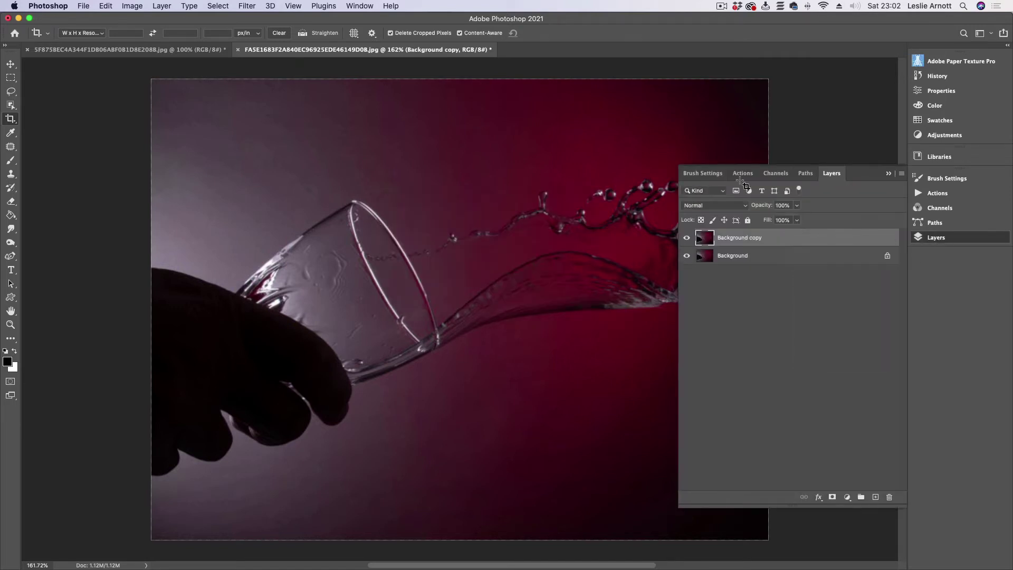
left_click(889, 174)
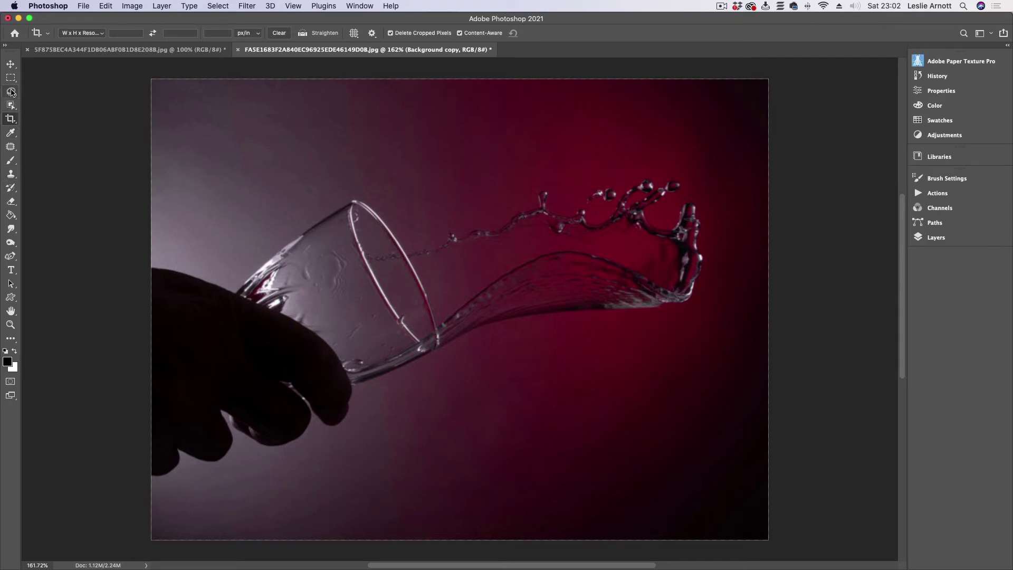
left_click(929, 237)
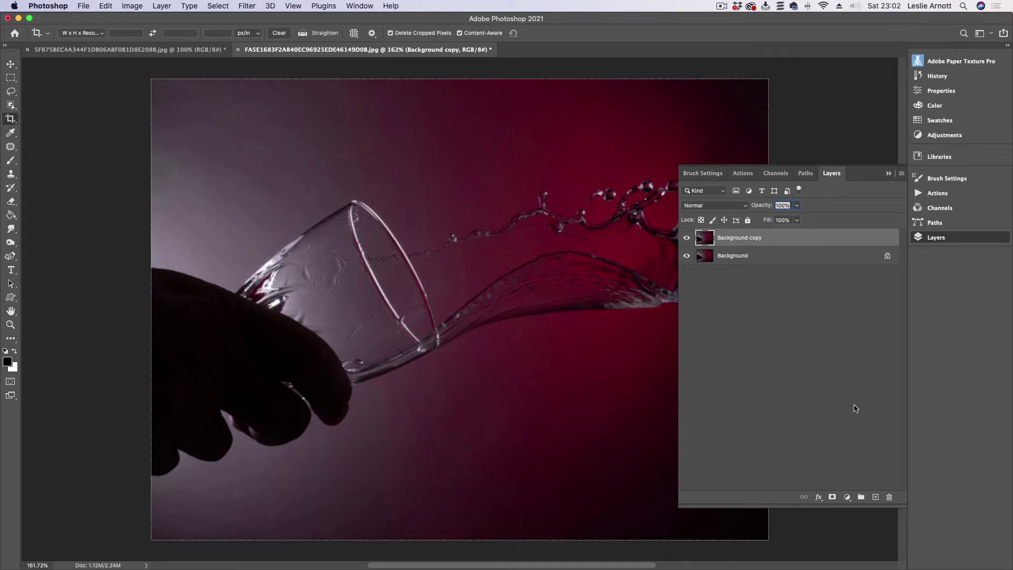
left_click(820, 498)
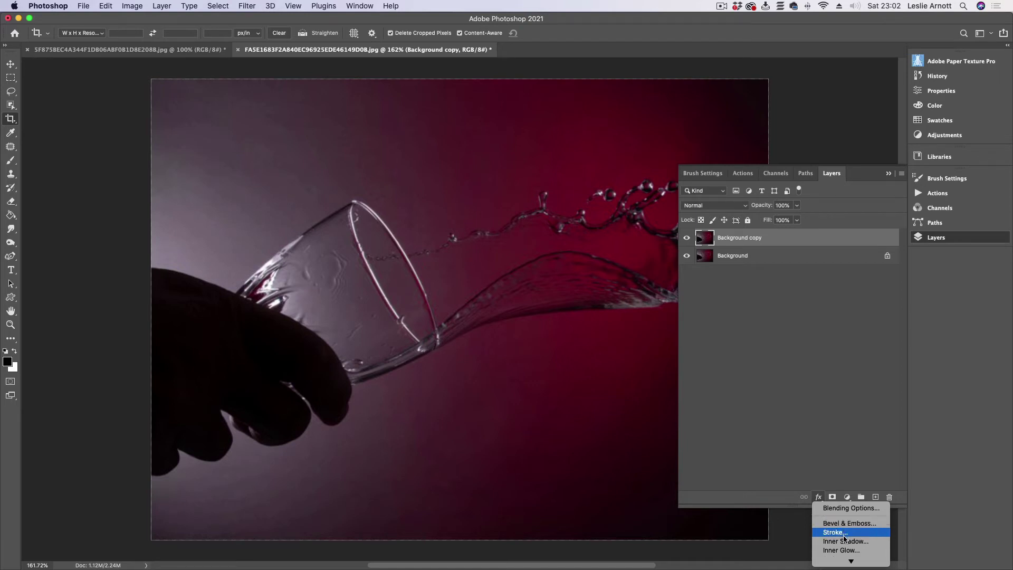
left_click(844, 435)
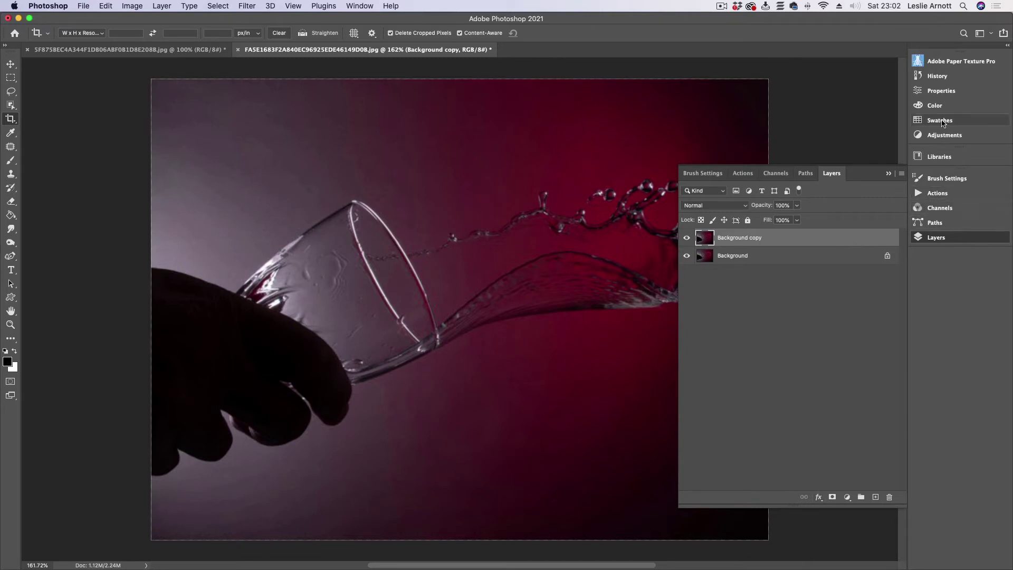
Step: Add a Curves adjustment above Background copy and bend the RGB curve strongly upward in the darker midtones to brighten the photo
left_click(921, 135)
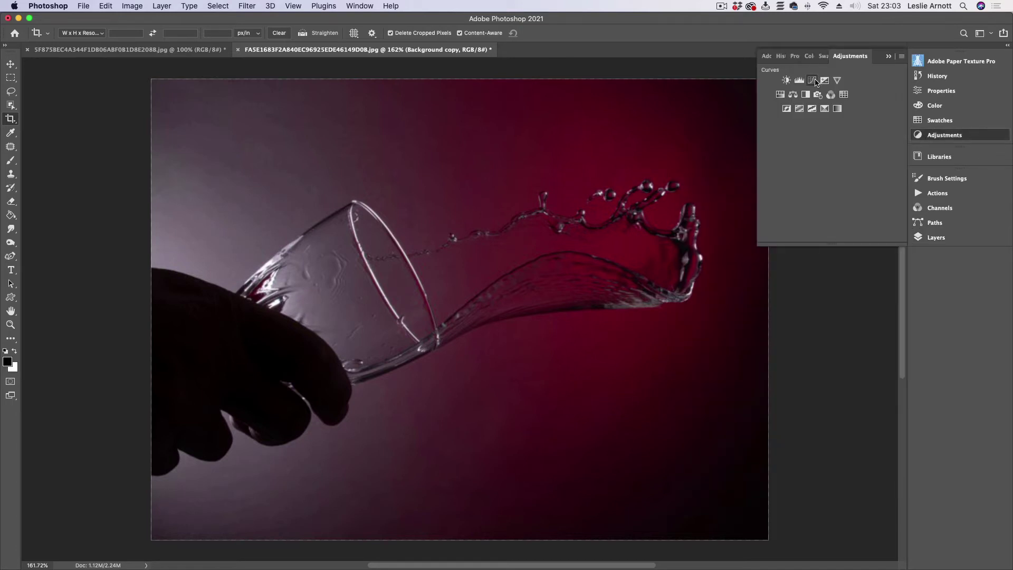
left_click(813, 81)
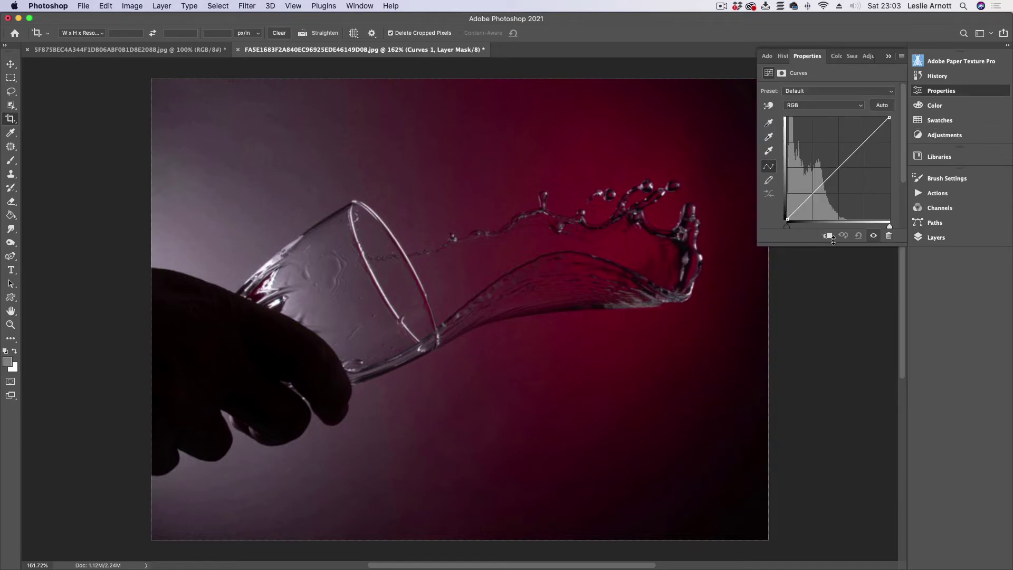
left_click_drag(833, 173, 820, 157)
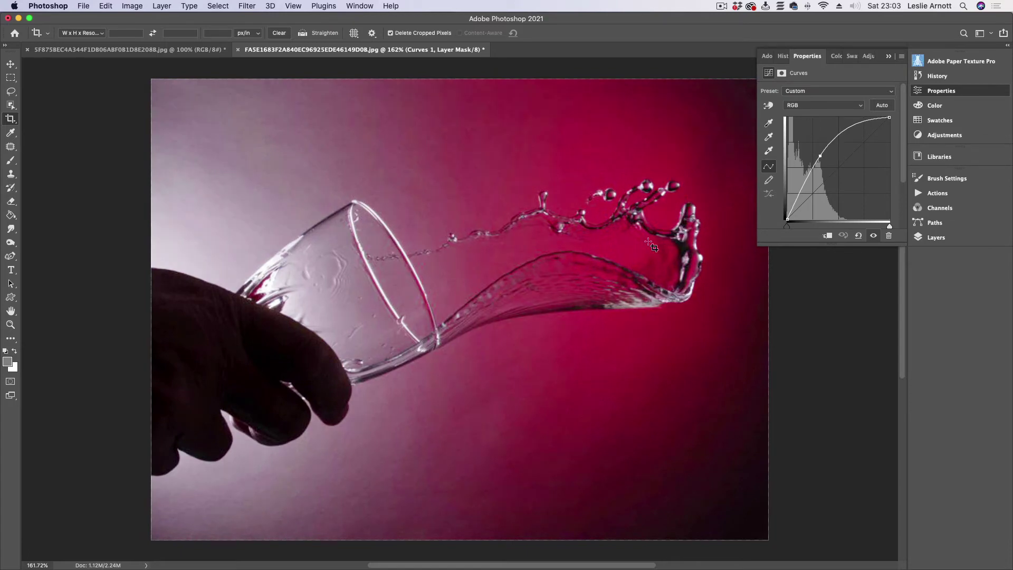
left_click(890, 57)
Step: Compare the glass photo with and without the Curves 1 adjustment by toggling its visibility
left_click(934, 237)
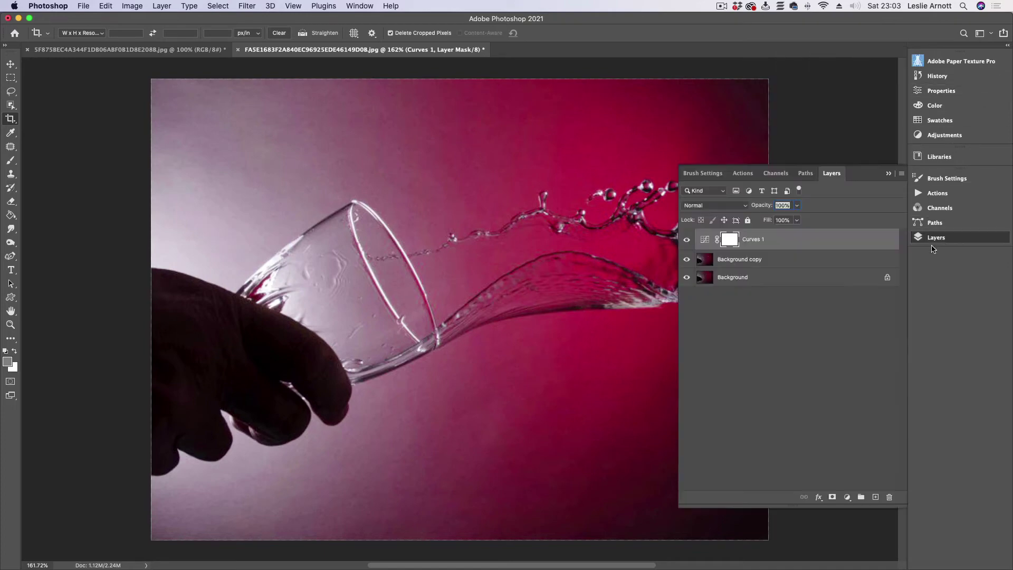
left_click(687, 241)
left_click(686, 241)
left_click(687, 241)
left_click(686, 241)
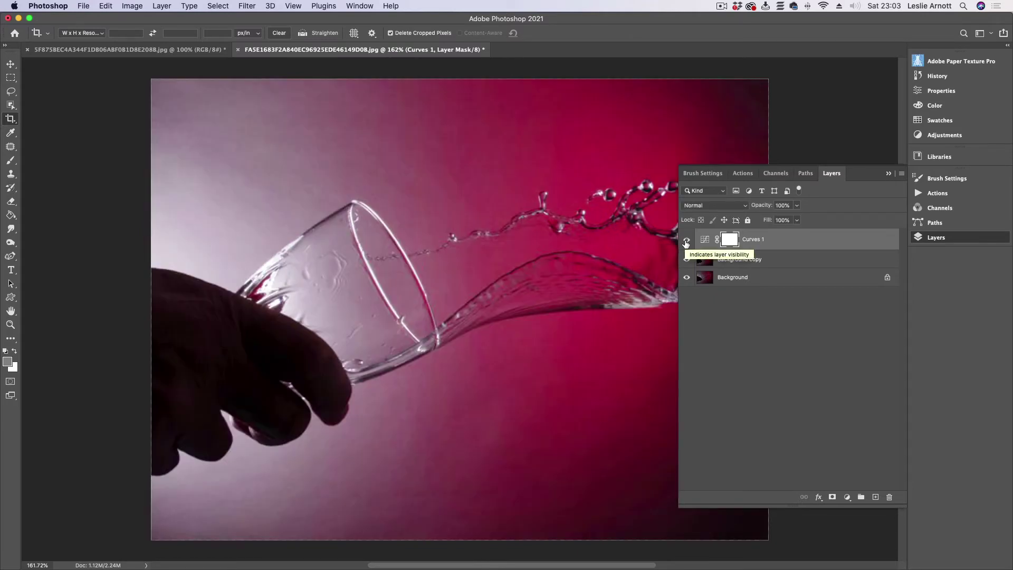
left_click(889, 174)
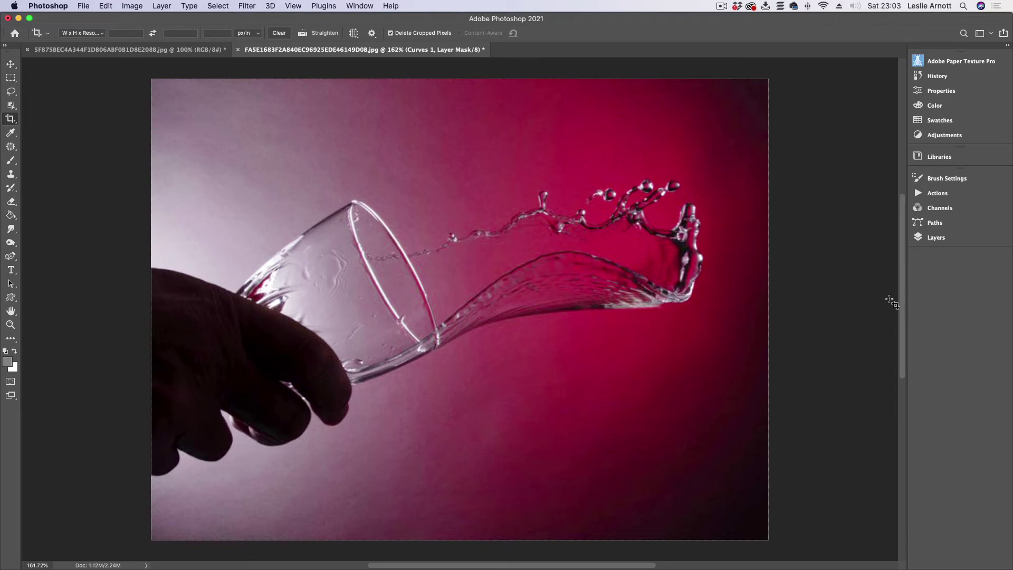
left_click(935, 237)
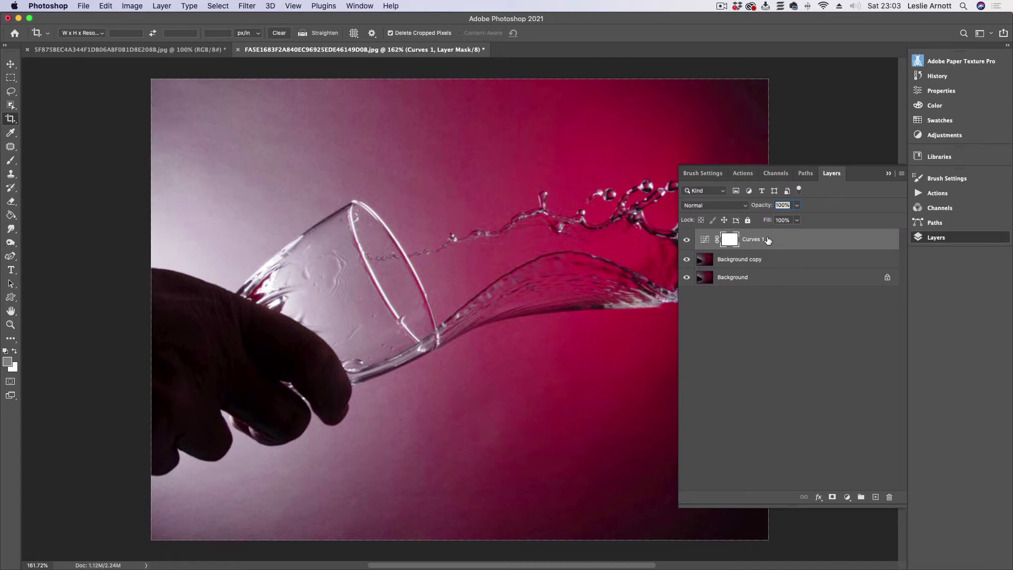
left_click(687, 239)
left_click(686, 240)
Step: Set the Curves 1 layer's opacity to 91%, merge it down into Background copy, and compare the photo with and without the merged layer
left_click(796, 206)
left_click_drag(799, 218, 790, 220)
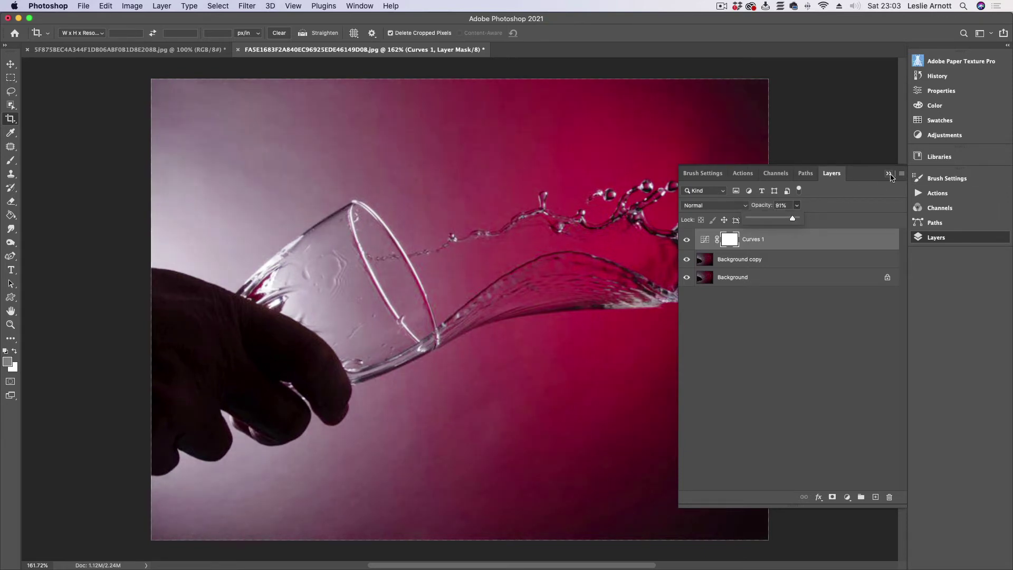
right_click(813, 240)
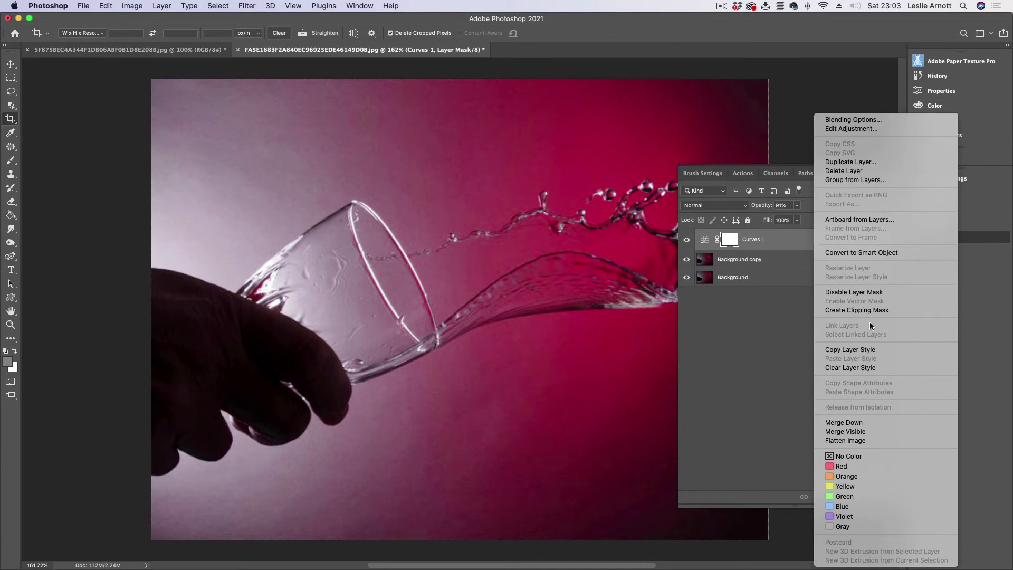
left_click(854, 425)
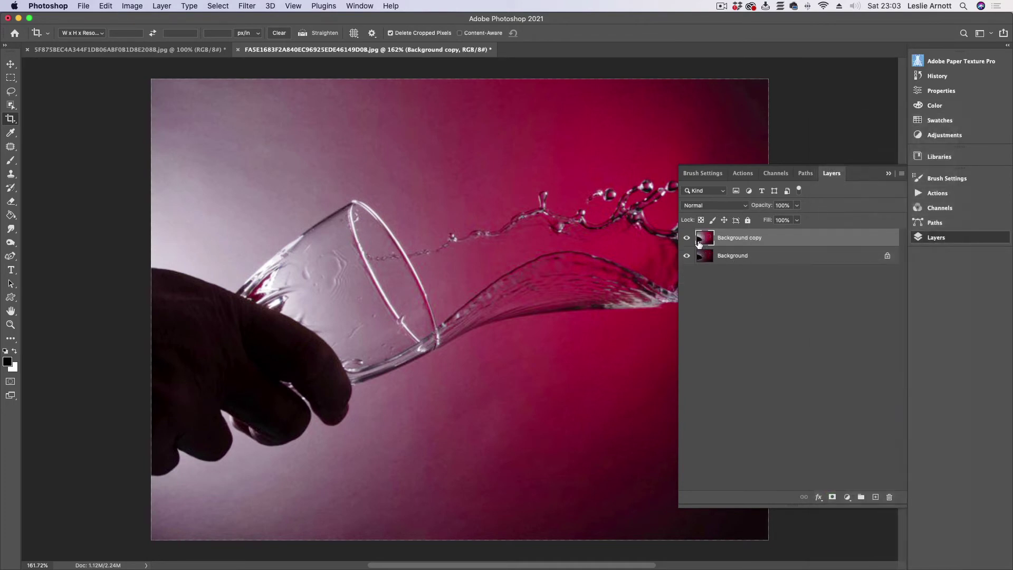
left_click(687, 238)
left_click(687, 238)
Step: Duplicate the brightened Background copy layer as Background copy 2
right_click(801, 239)
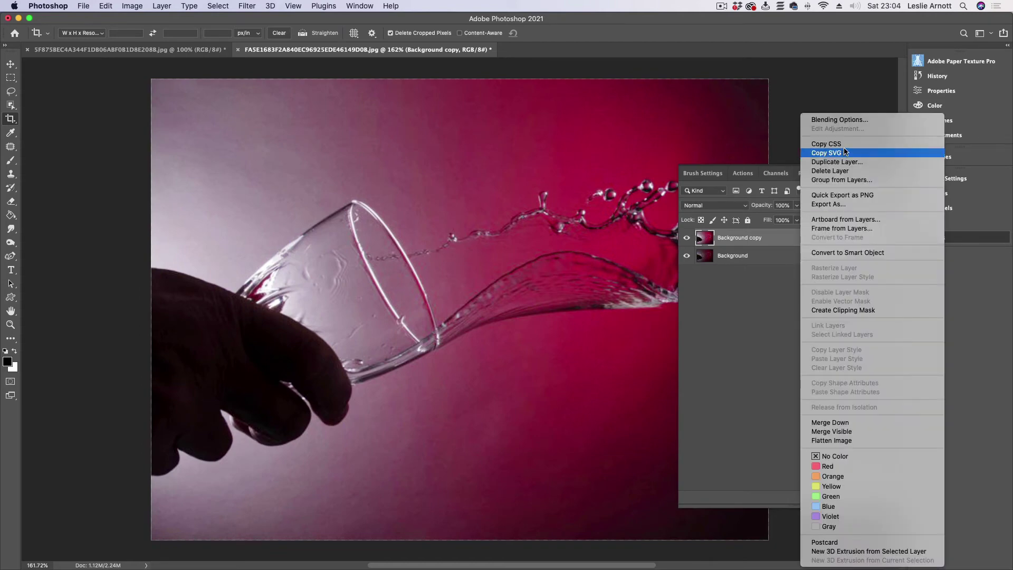
left_click(837, 162)
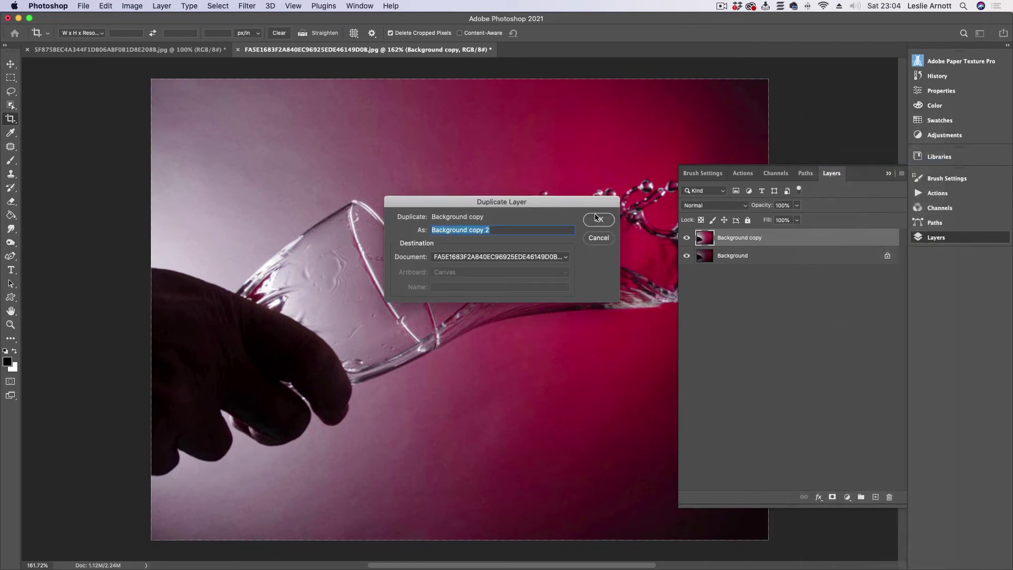
left_click(597, 217)
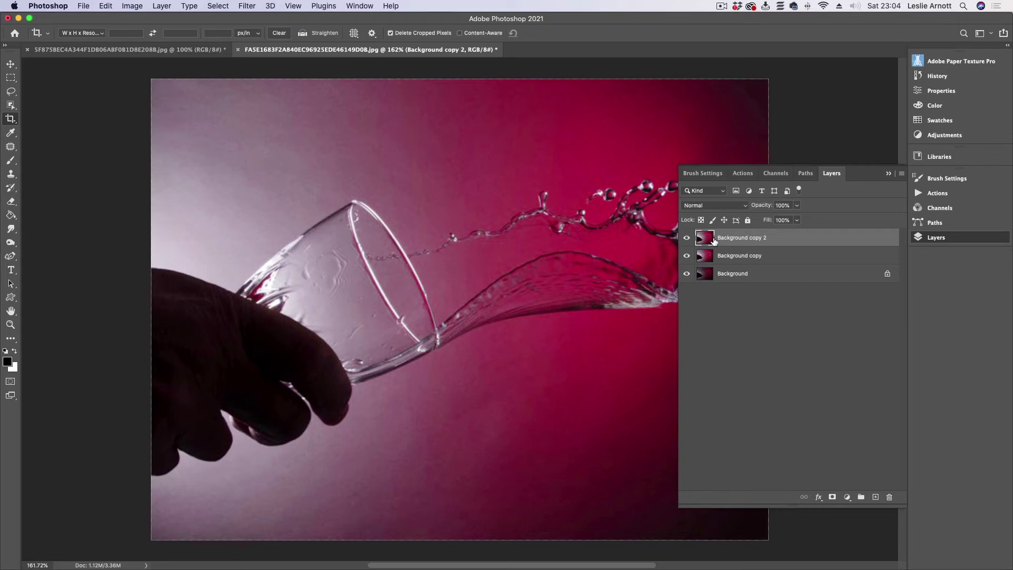
left_click(888, 174)
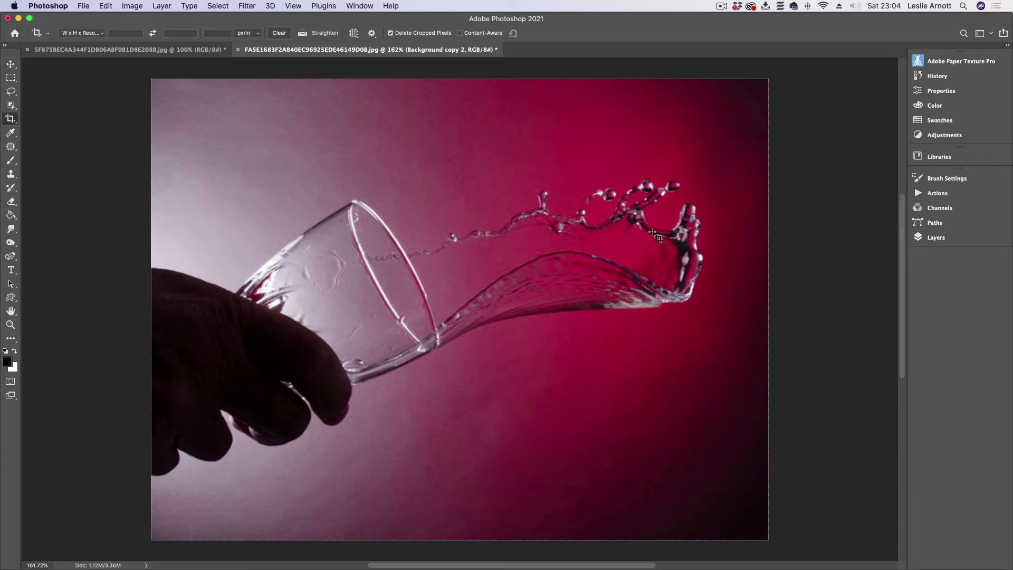
Step: Select the hand, glass and splash automatically with Select Subject and activate the Object Selection tool
left_click(215, 7)
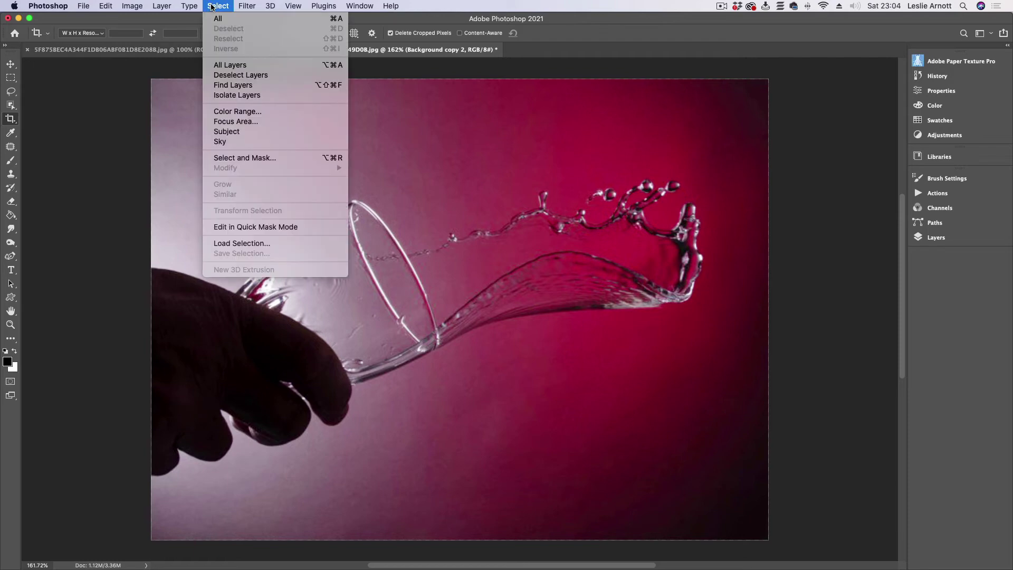
left_click(232, 131)
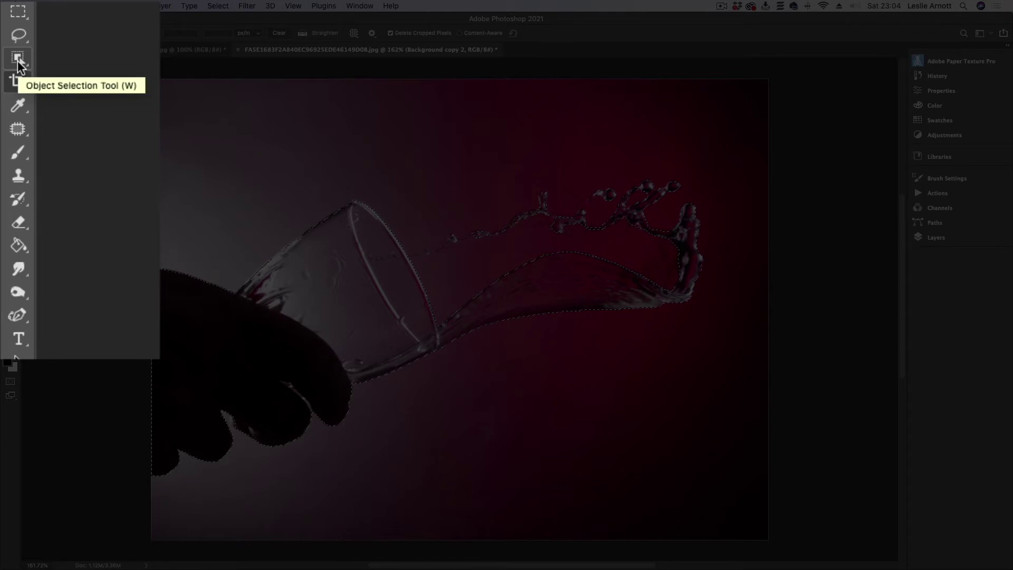
left_click(23, 58)
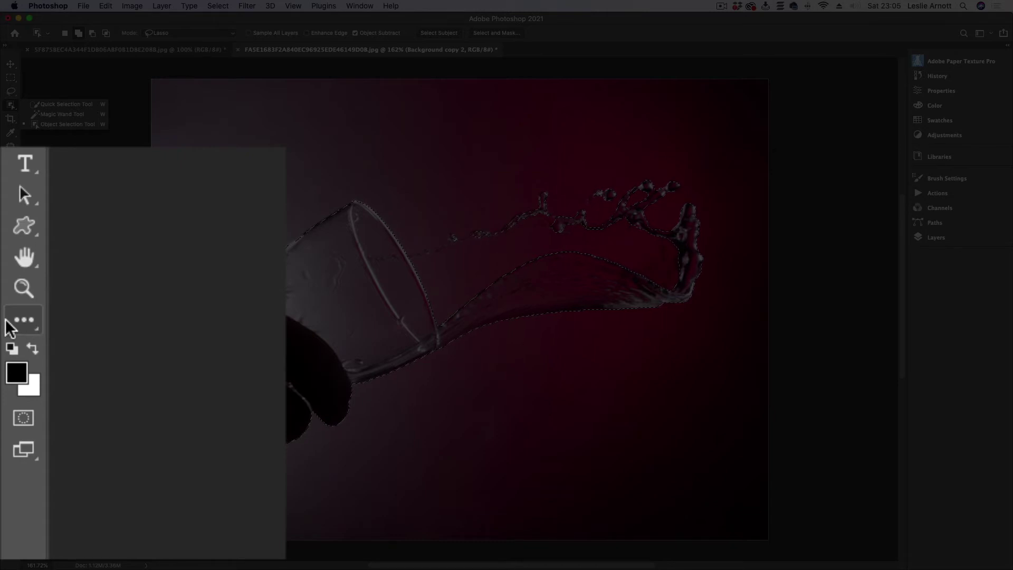
Step: Customize the toolbar by moving the Frame Tool out of the extra tools into its own group between the healing and brush tools
key("k")
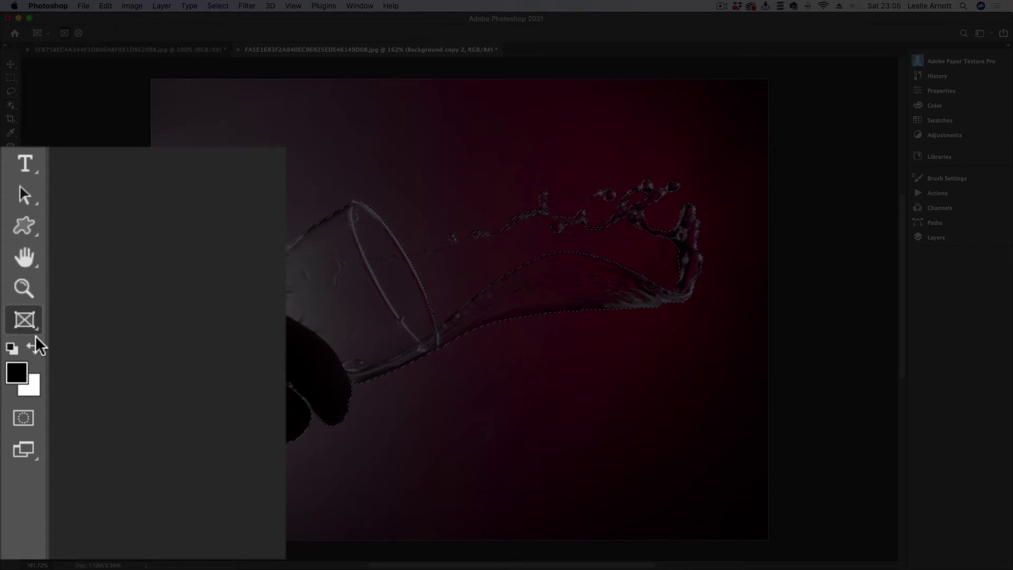
left_click(29, 324)
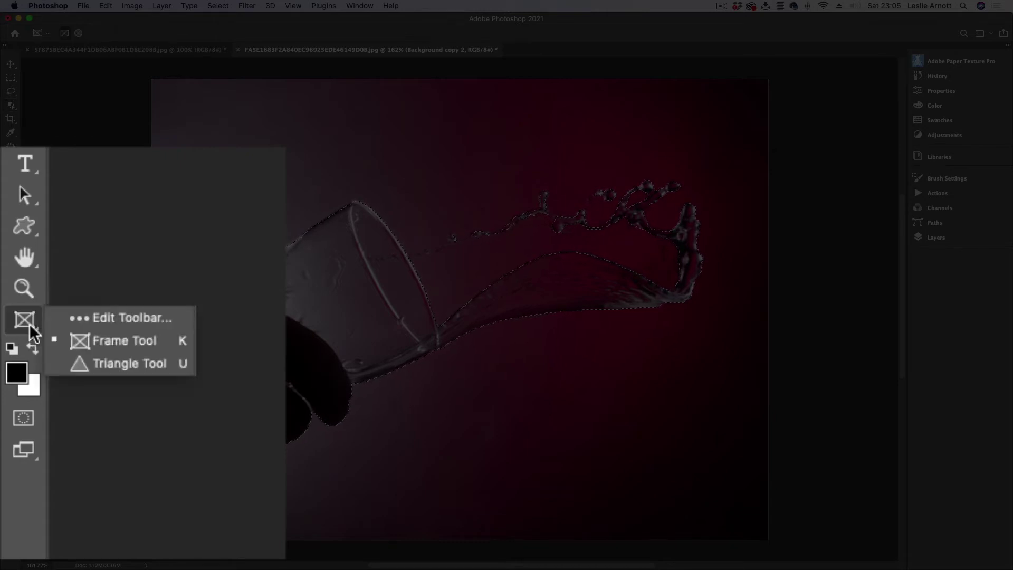
left_click(132, 317)
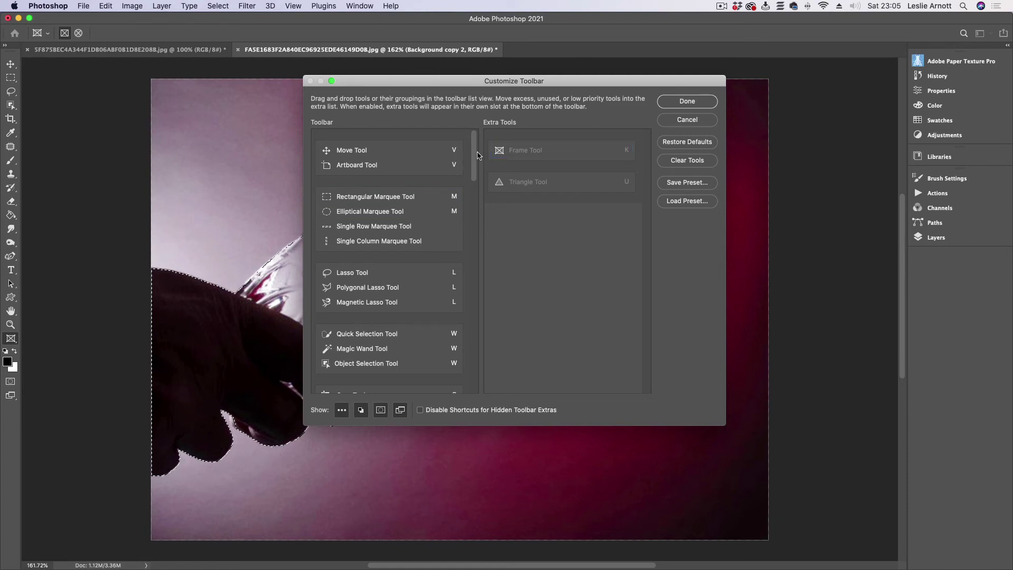
mouse_move(475, 157)
left_mouse_down()
mouse_move(480, 276)
mouse_move(480, 232)
mouse_move(464, 212)
mouse_move(466, 227)
left_mouse_up()
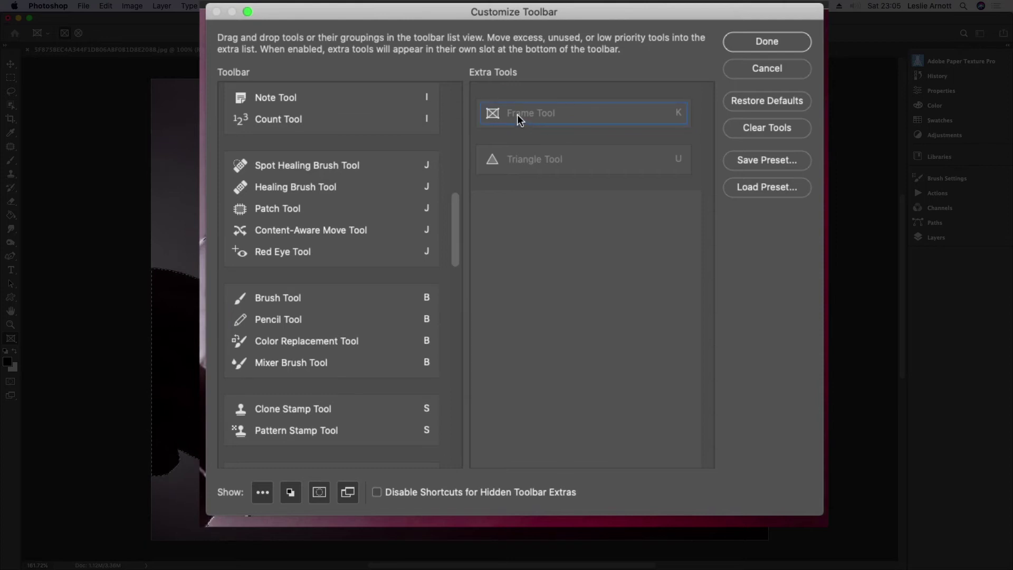
left_click_drag(508, 115, 270, 271)
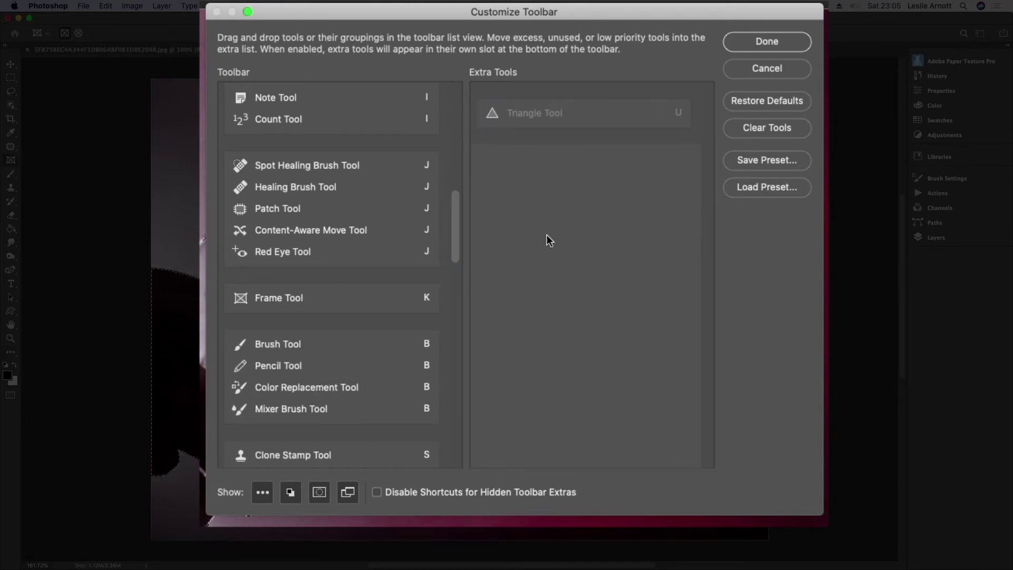
Step: Move the Triangle Tool from the extra tools into the shape group below the Custom Shape Tool and accept the toolbar changes
left_click_drag(457, 225, 479, 462)
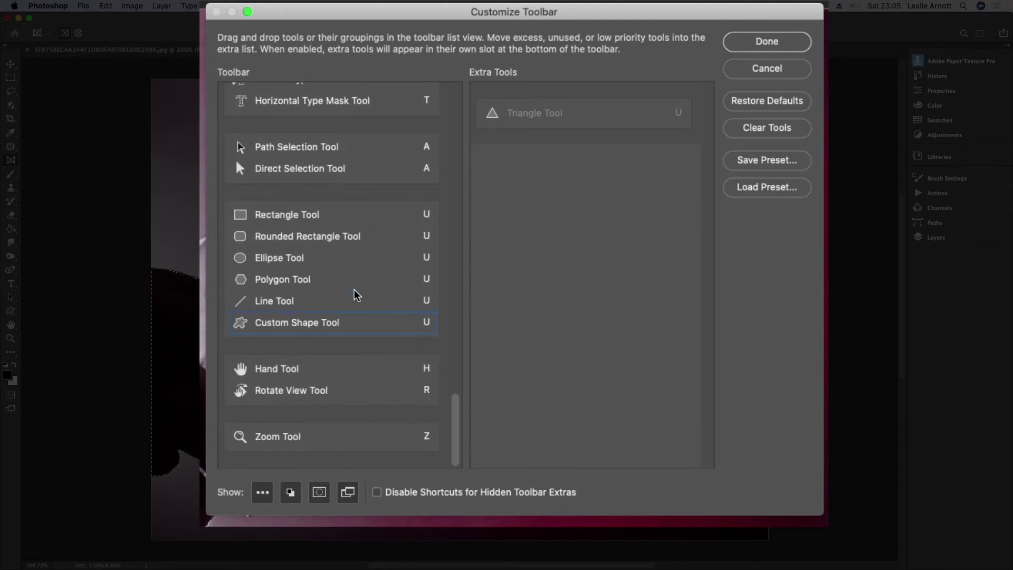
left_click_drag(286, 242, 521, 158)
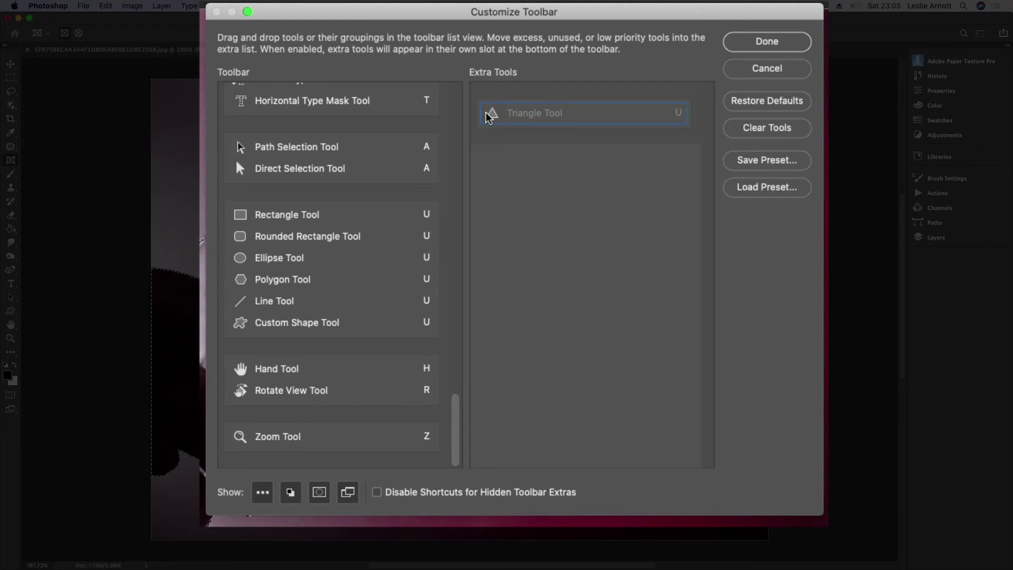
left_click_drag(488, 117, 233, 340)
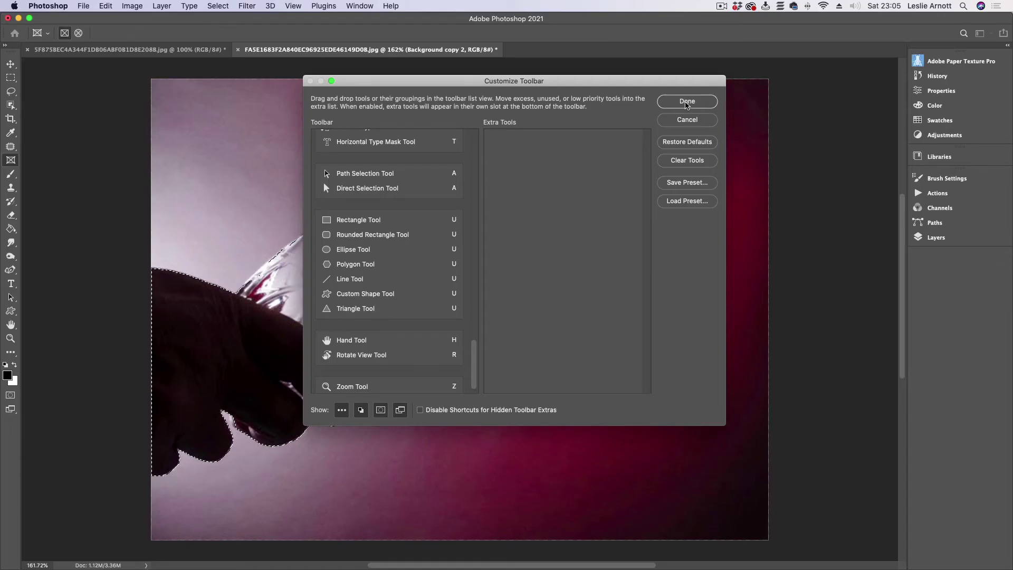
left_click(686, 102)
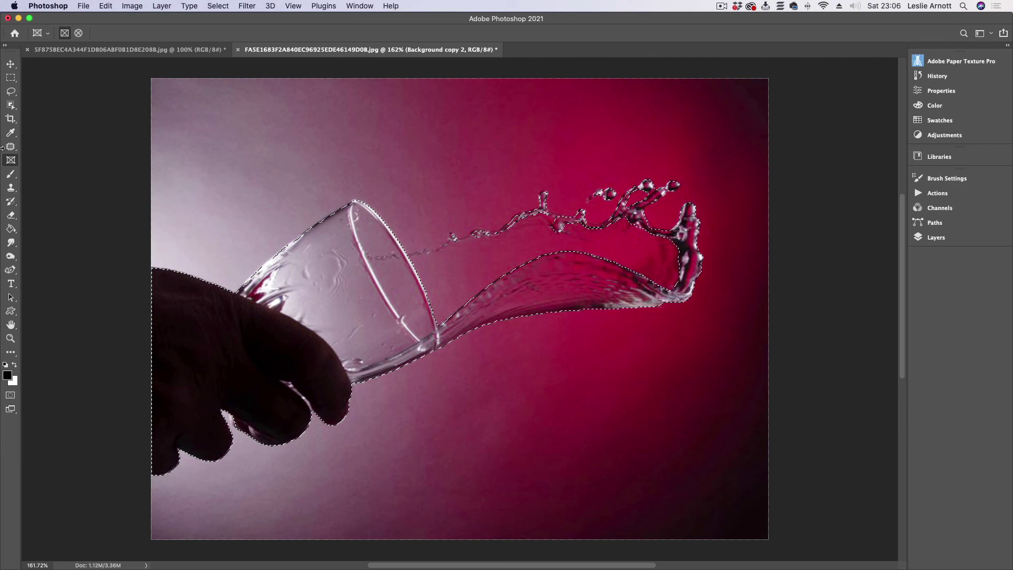
Step: Refine the selection along the glass's upper edge with the Object Selection Tool in Lasso mode, adding to the selection
left_click(10, 91)
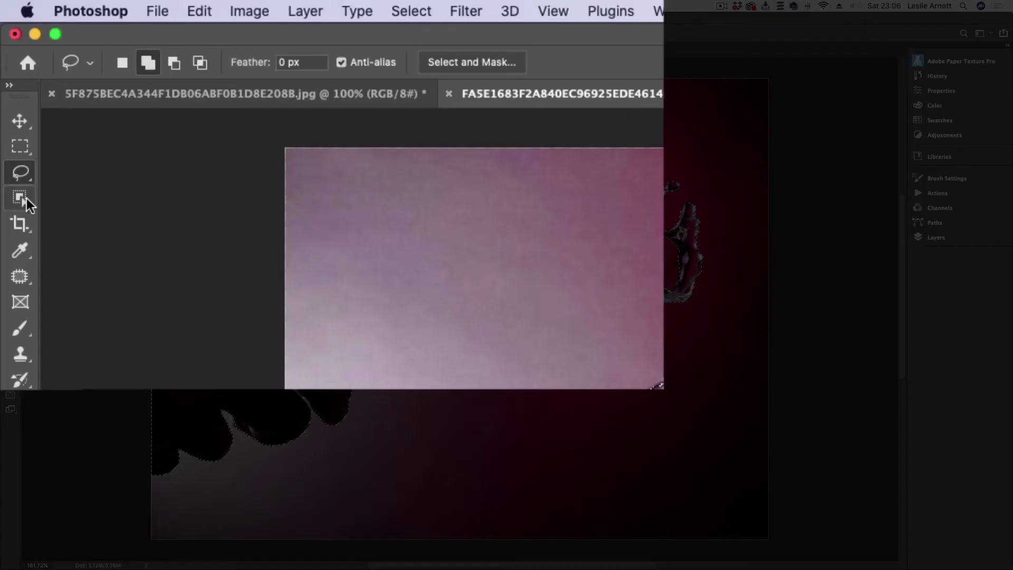
left_click(23, 198)
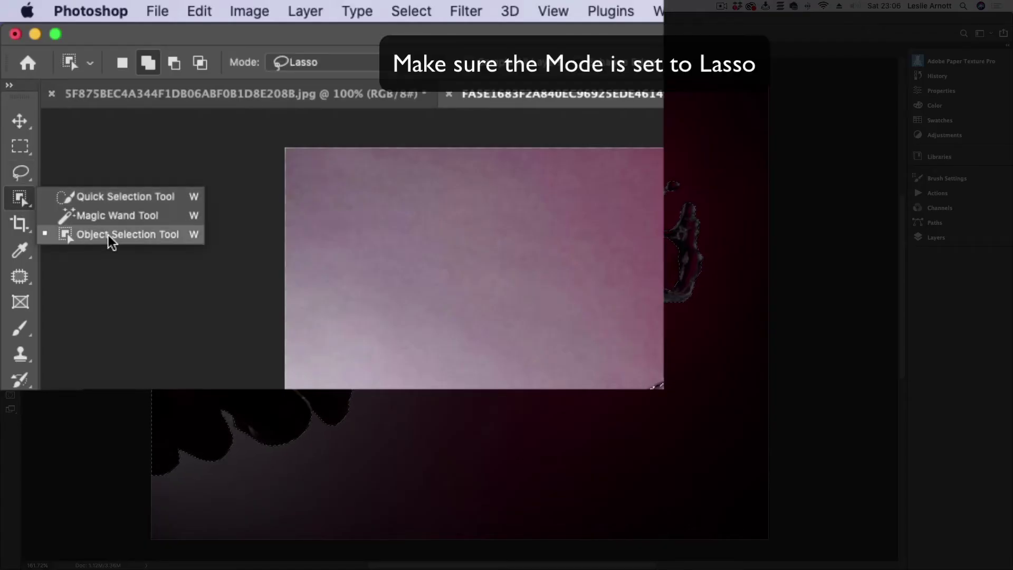
left_click(109, 236)
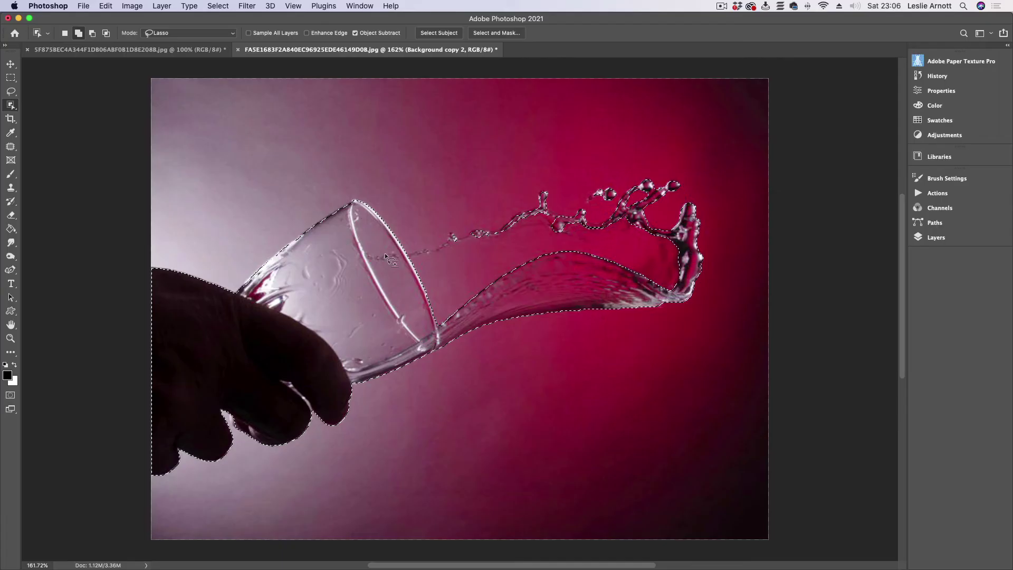
left_click_drag(232, 291, 248, 276)
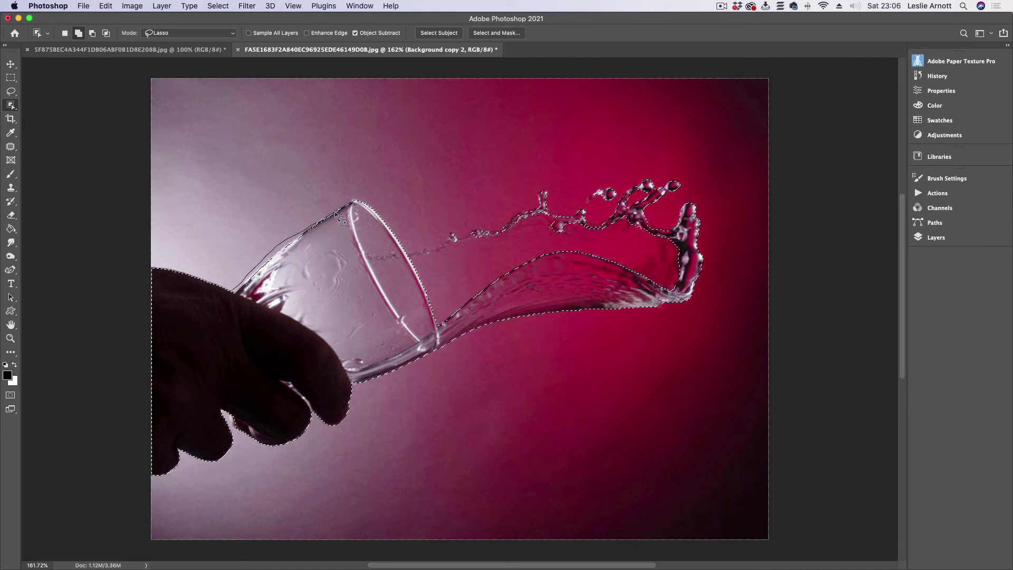
left_click_drag(336, 213, 343, 208)
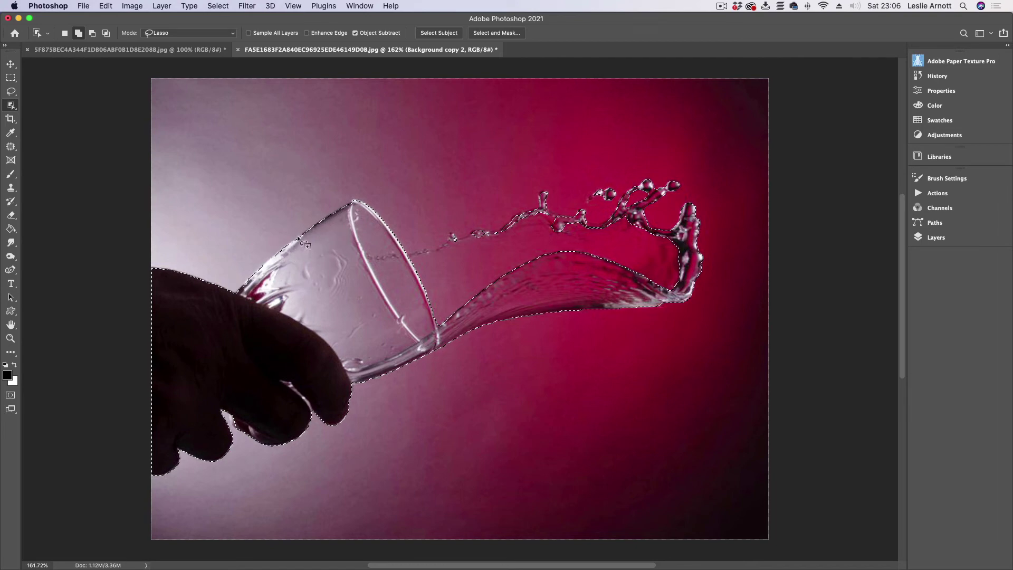
left_click_drag(232, 289, 319, 213)
Step: Add the thin upper water stream from the glass rim outward and the detached droplet to the selection with the Object Selection Tool
left_click_drag(384, 244, 387, 248)
left_click_drag(371, 253, 408, 258)
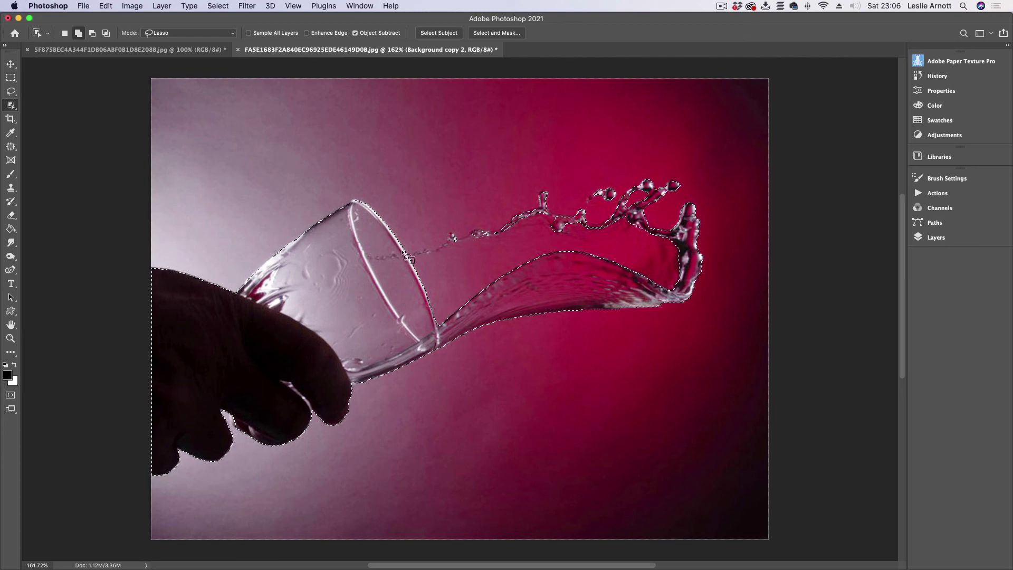
mouse_move(498, 208)
left_mouse_down()
mouse_move(513, 191)
mouse_move(567, 186)
left_mouse_up()
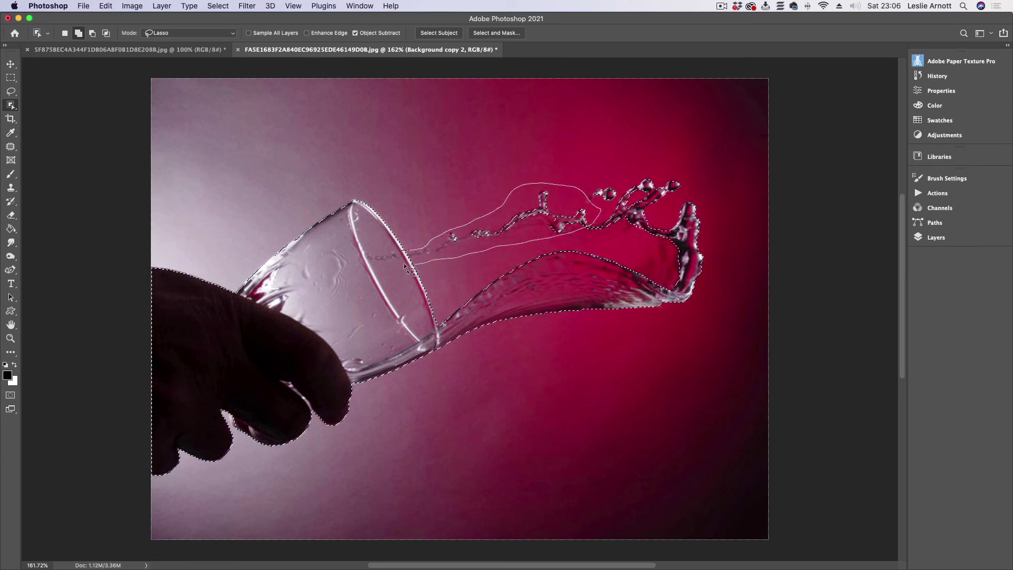
left_click_drag(406, 266, 408, 263)
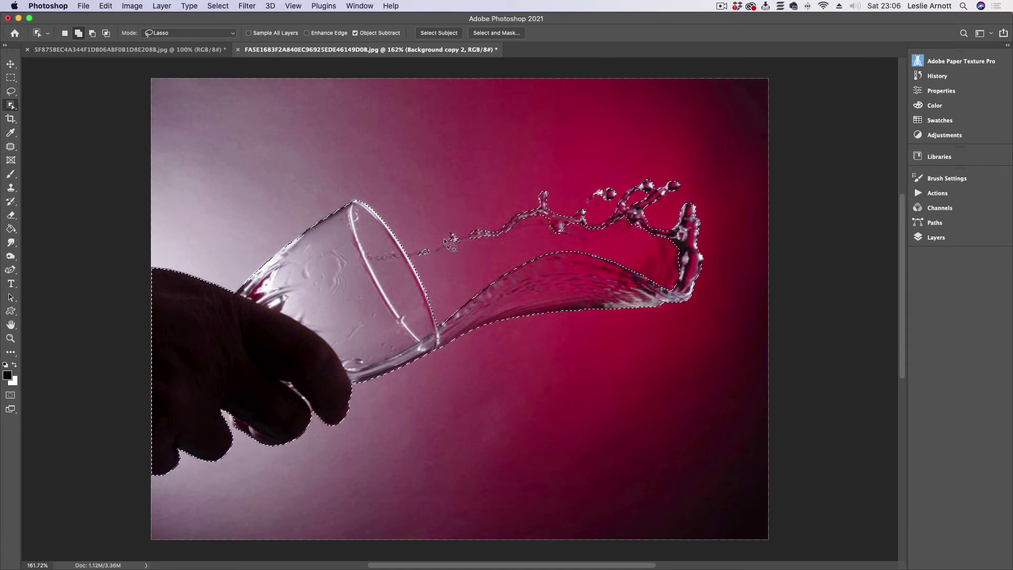
left_click_drag(495, 243, 422, 253)
left_click(583, 197)
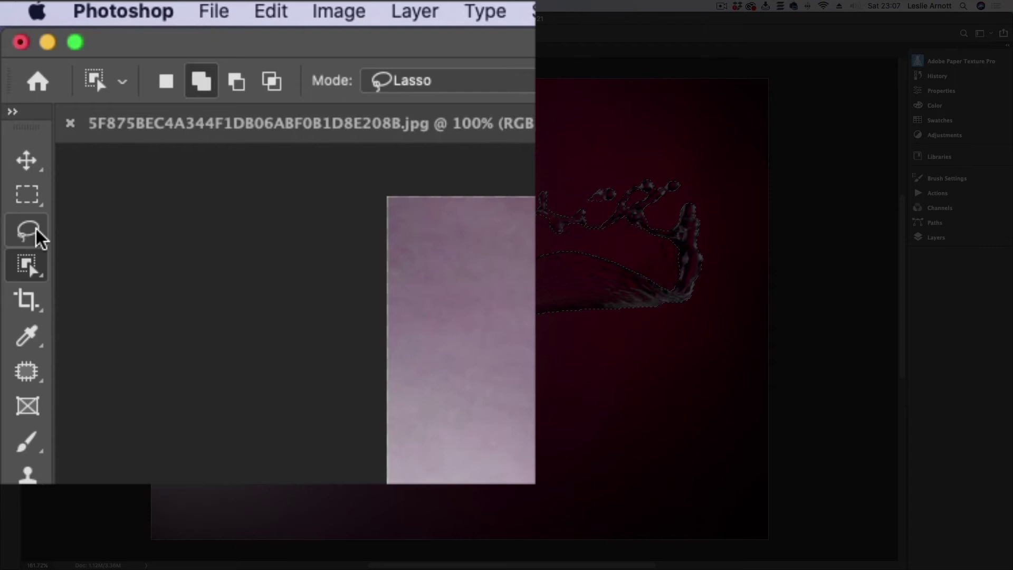
Step: Add the gap between the glass rim, the upper water stream and the lower splash to the selection with the Lasso Tool
left_click(29, 231)
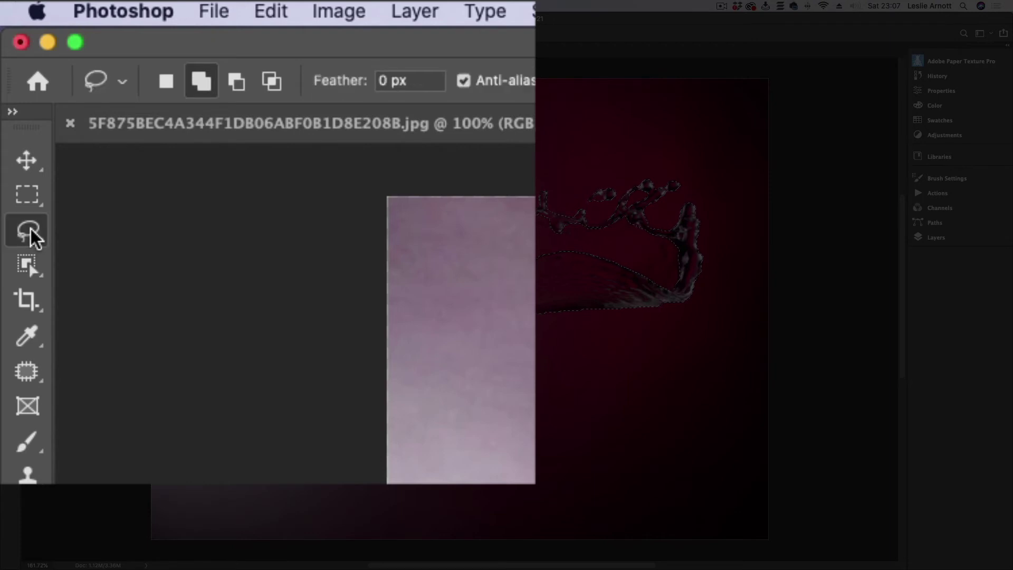
left_click(202, 82)
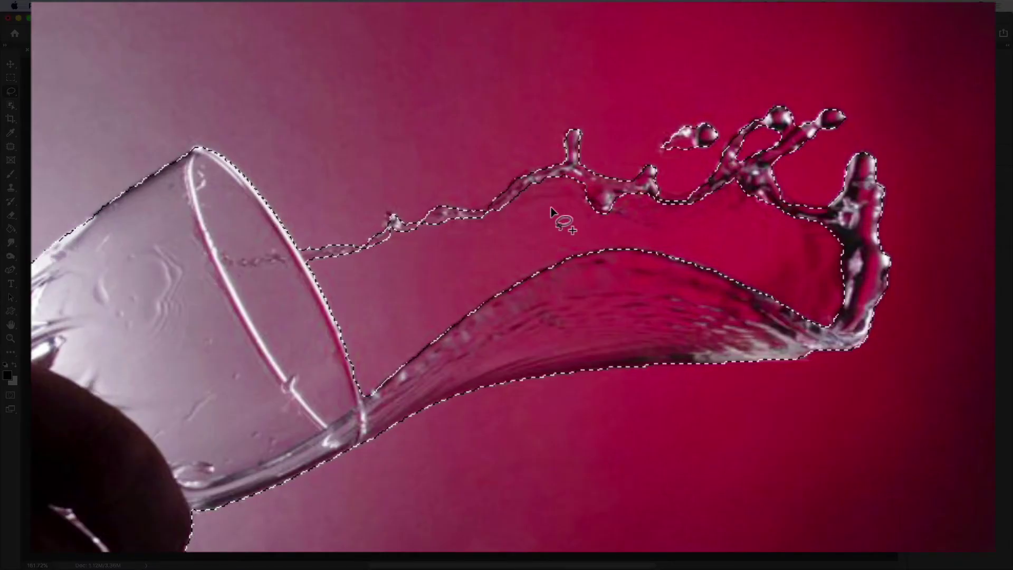
mouse_move(303, 257)
left_mouse_down()
mouse_move(343, 258)
mouse_move(371, 288)
mouse_move(383, 335)
mouse_move(367, 394)
mouse_move(337, 418)
left_mouse_up()
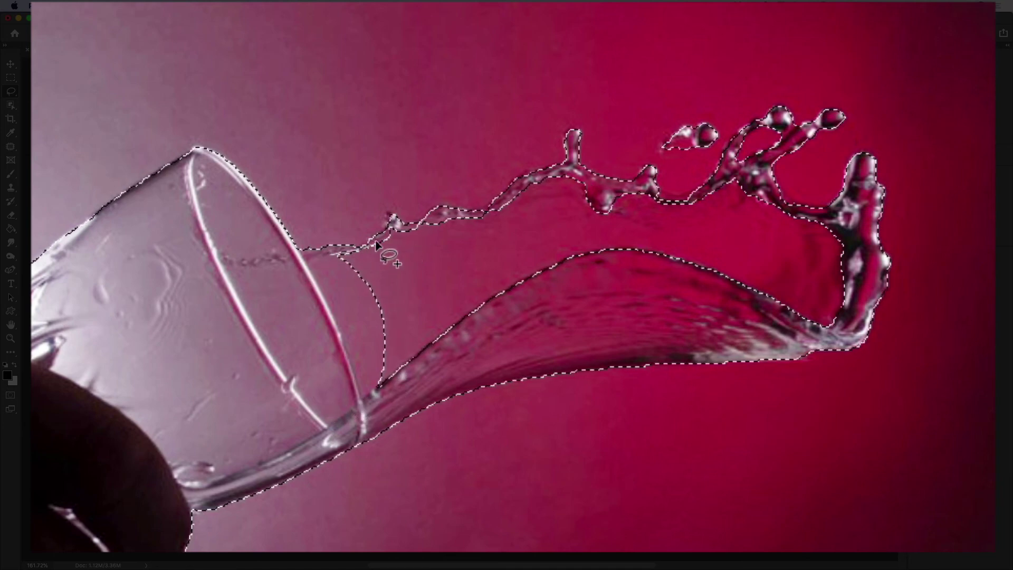
left_click_drag(342, 385, 343, 386)
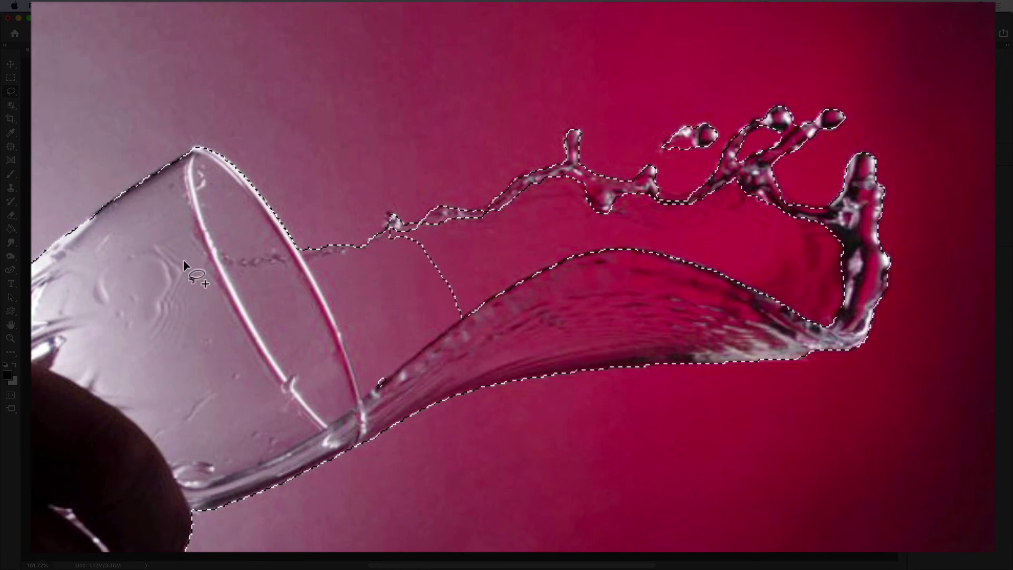
mouse_move(407, 353)
left_mouse_down()
mouse_move(364, 405)
mouse_move(342, 395)
left_mouse_up()
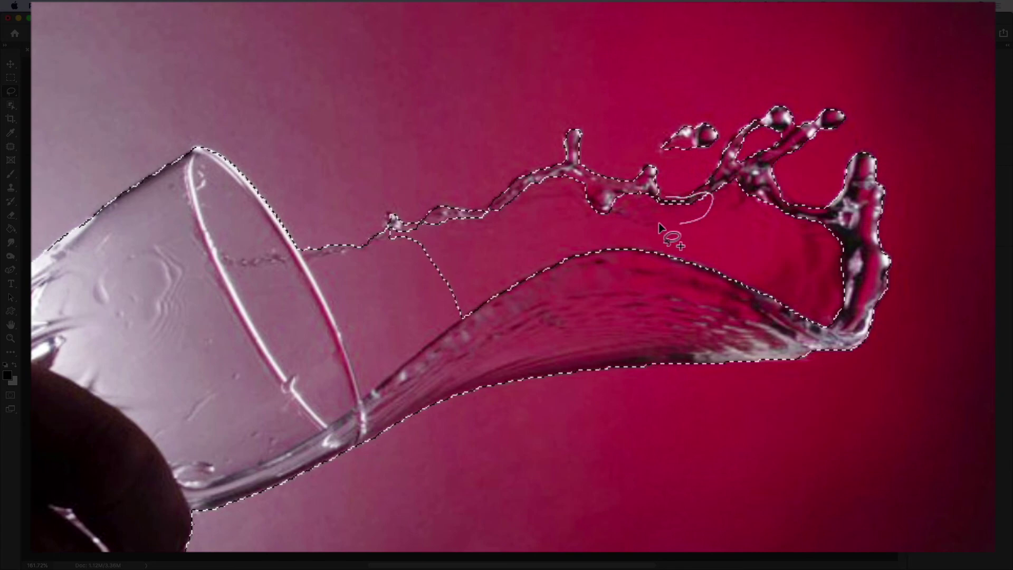
Step: Add the remaining interior of the splash to the selection, closing the leftover gaps beneath the upper water stream
mouse_move(660, 227)
left_mouse_down()
mouse_move(657, 194)
mouse_move(633, 213)
mouse_move(659, 228)
mouse_move(710, 209)
left_mouse_up()
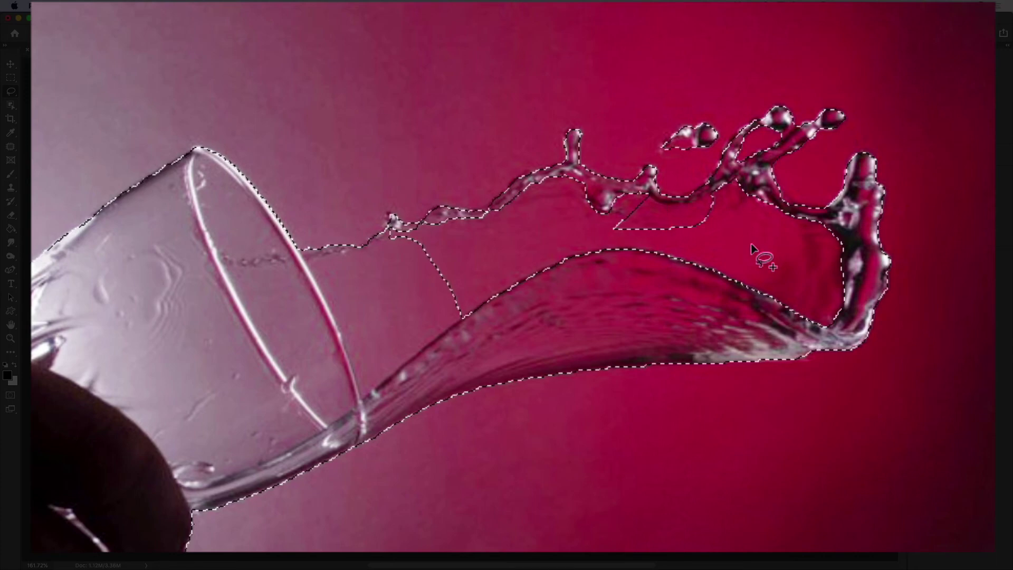
mouse_move(847, 250)
left_mouse_down()
mouse_move(852, 298)
mouse_move(811, 329)
mouse_move(545, 313)
mouse_move(432, 346)
mouse_move(402, 312)
mouse_move(396, 287)
left_mouse_up()
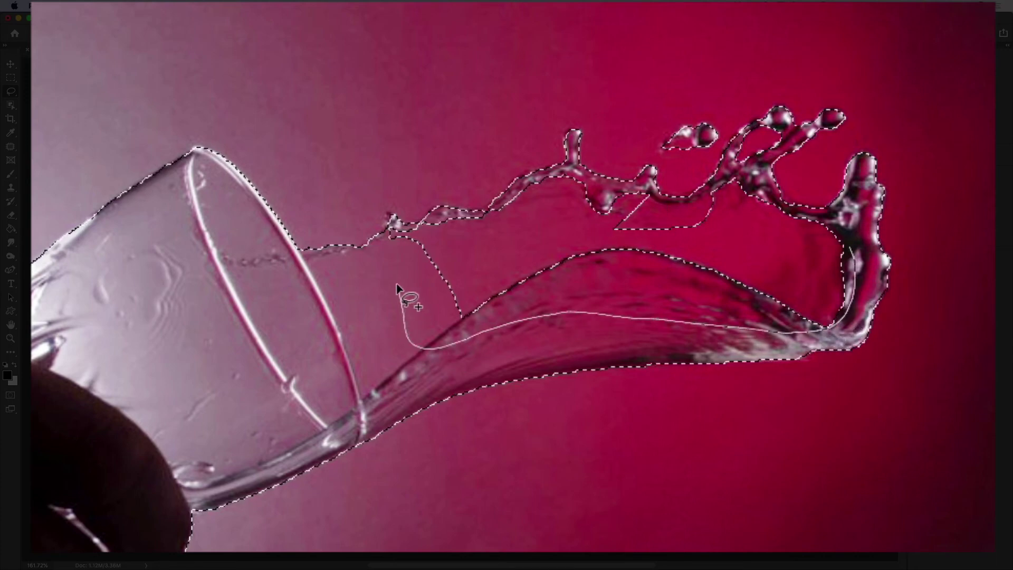
mouse_move(396, 231)
left_mouse_down()
mouse_move(519, 204)
mouse_move(564, 182)
mouse_move(695, 196)
mouse_move(760, 185)
left_mouse_up()
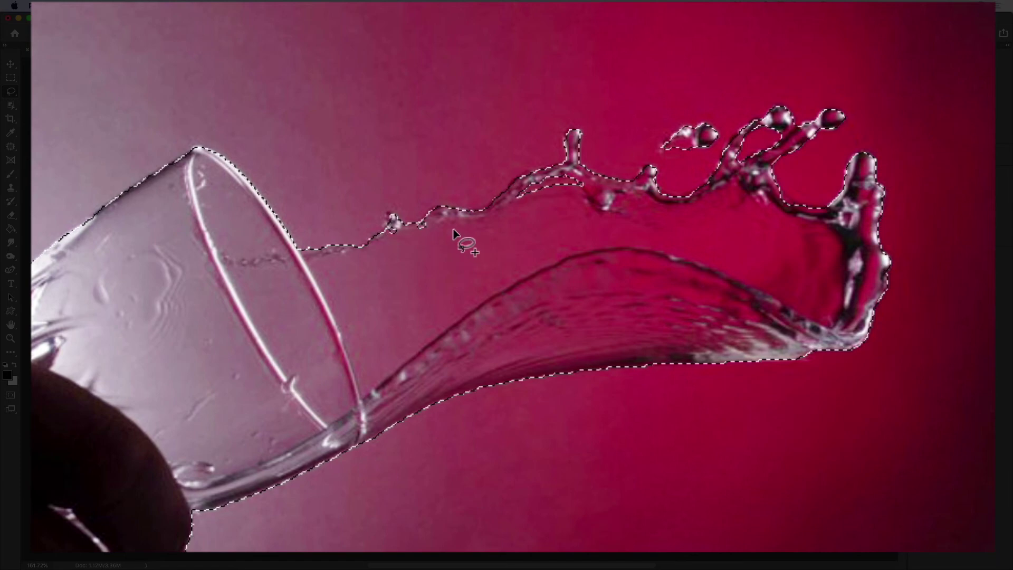
mouse_move(418, 228)
left_mouse_down()
mouse_move(405, 234)
mouse_move(396, 221)
left_mouse_up()
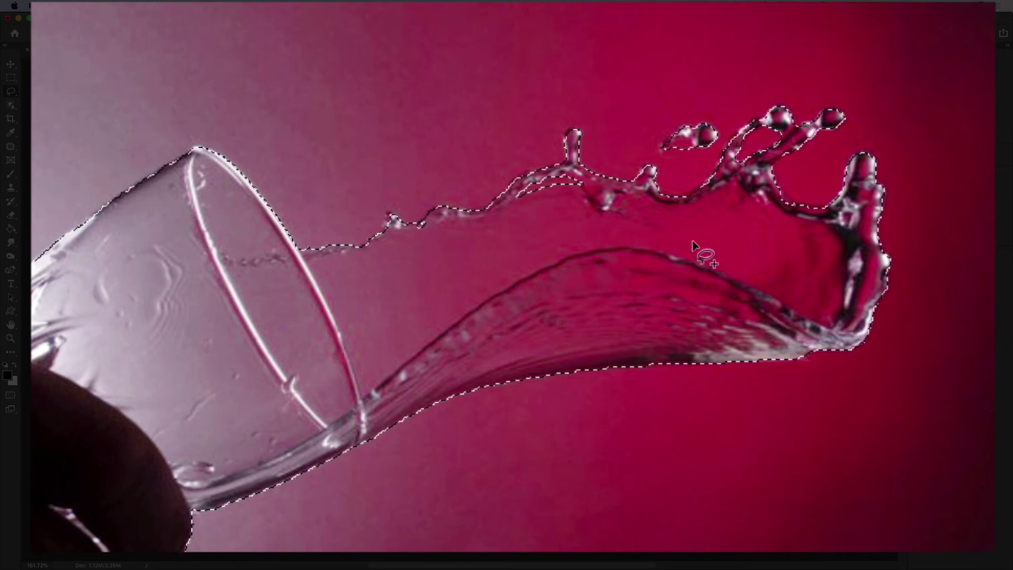
mouse_move(581, 191)
left_mouse_down()
mouse_move(522, 204)
mouse_move(508, 194)
mouse_move(549, 172)
mouse_move(581, 191)
left_mouse_up()
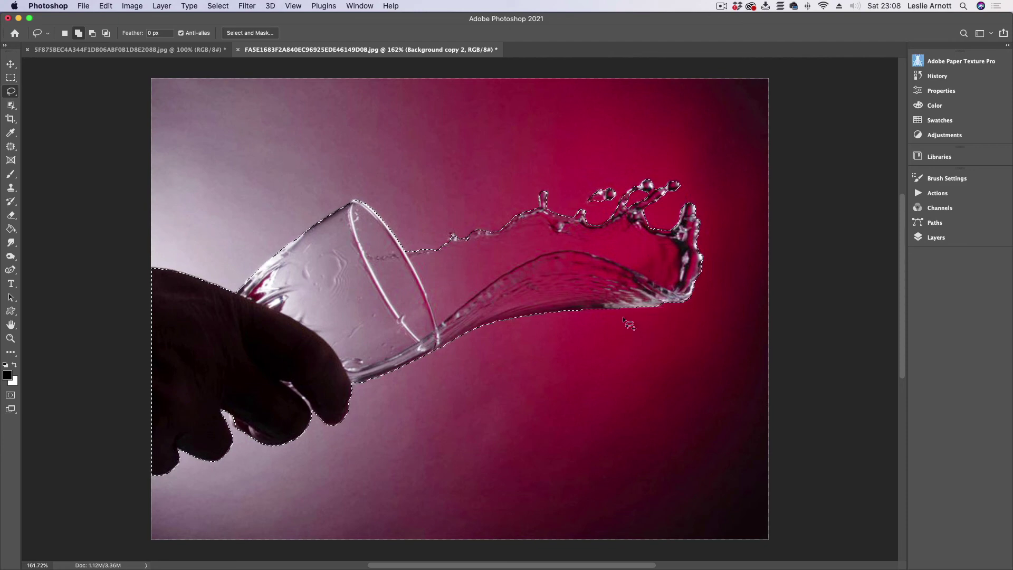
Step: Add a small patch below the splash's lower edge to the selection and subtract it again with the Lasso Tool
left_click_drag(612, 308, 676, 301)
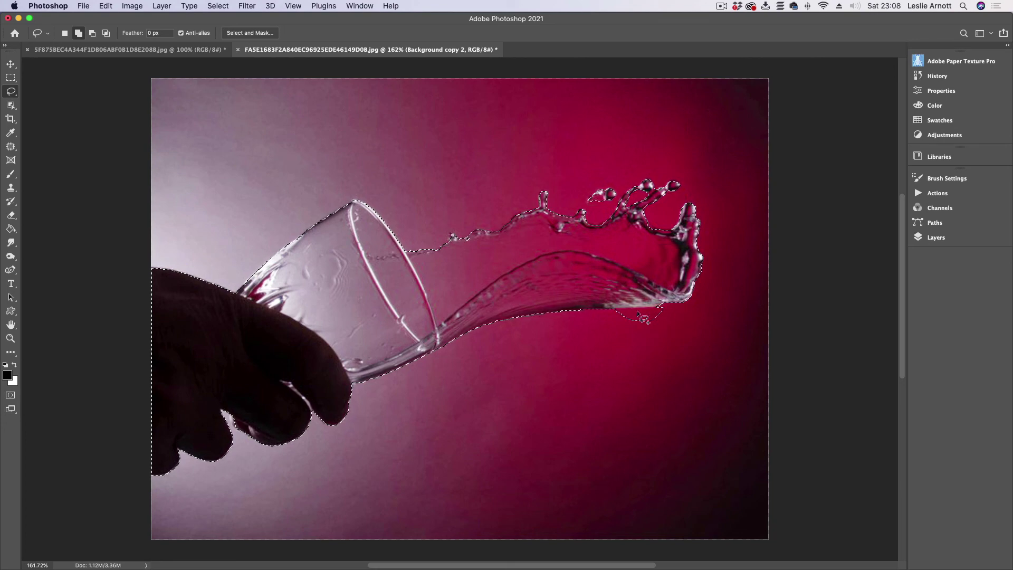
left_click(93, 35)
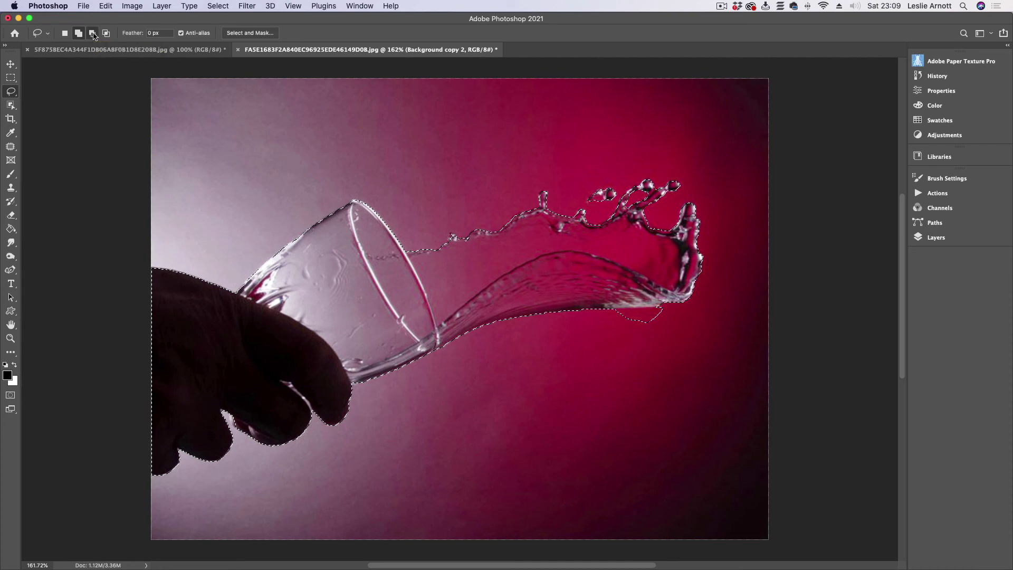
mouse_move(611, 308)
left_mouse_down()
mouse_move(675, 314)
mouse_move(608, 339)
left_mouse_up()
left_click(78, 33)
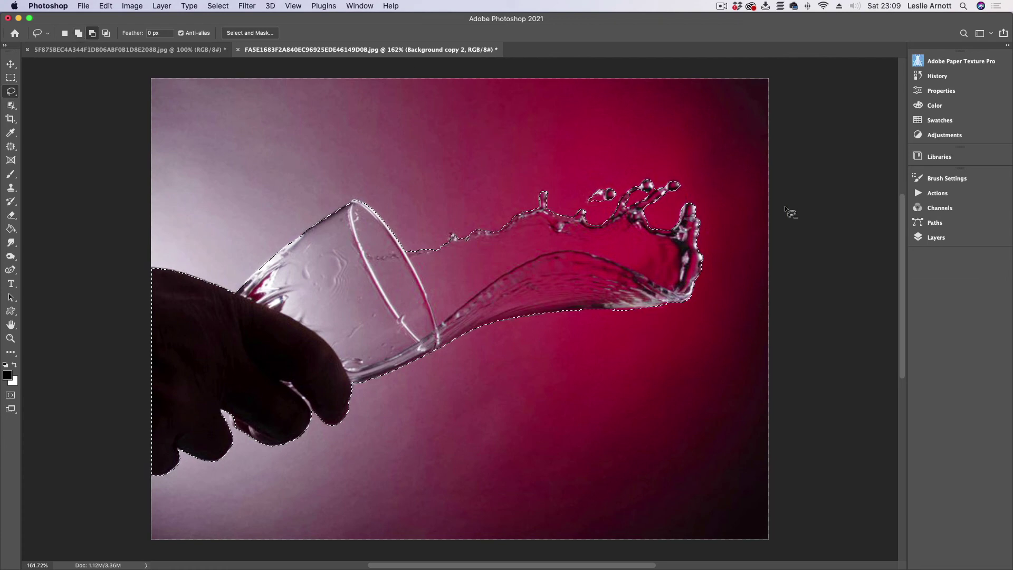
Step: Add a layer mask to Background copy 2 from the hand, glass and splash selection
left_click(942, 237)
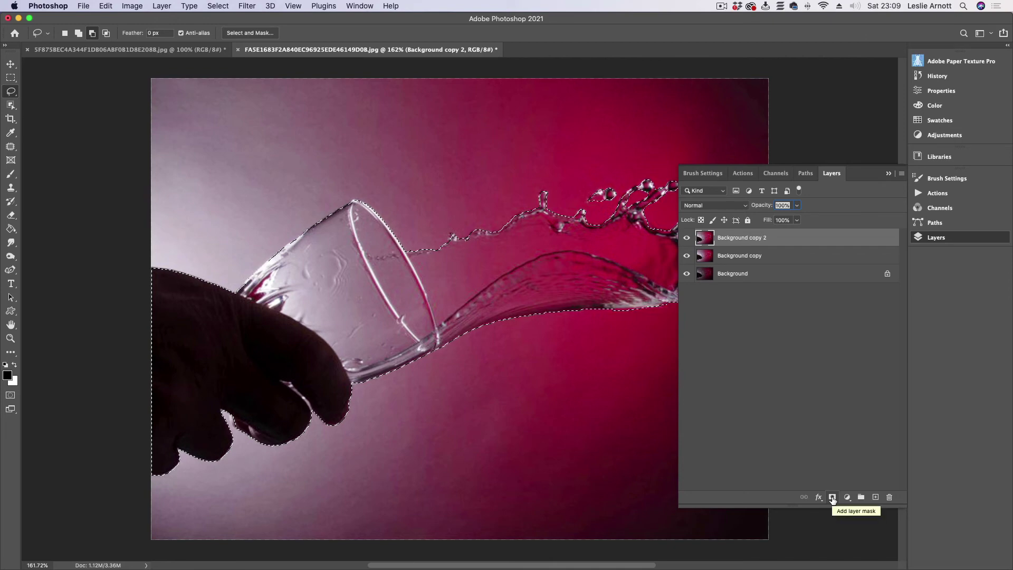
left_click(833, 498)
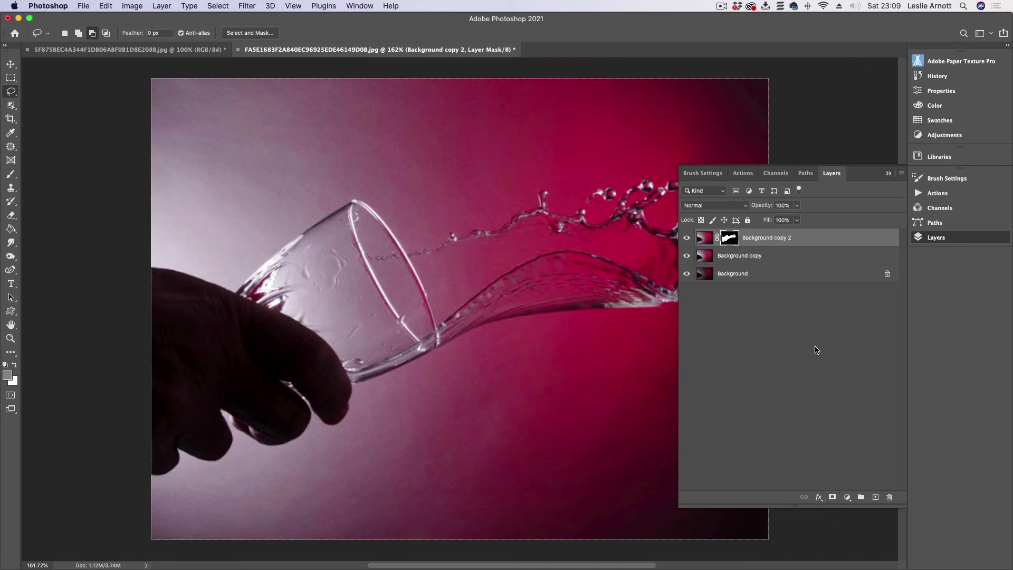
Step: Hide the Background copy and Background layers to check the masked cutout, and show Background copy again
left_click(687, 257)
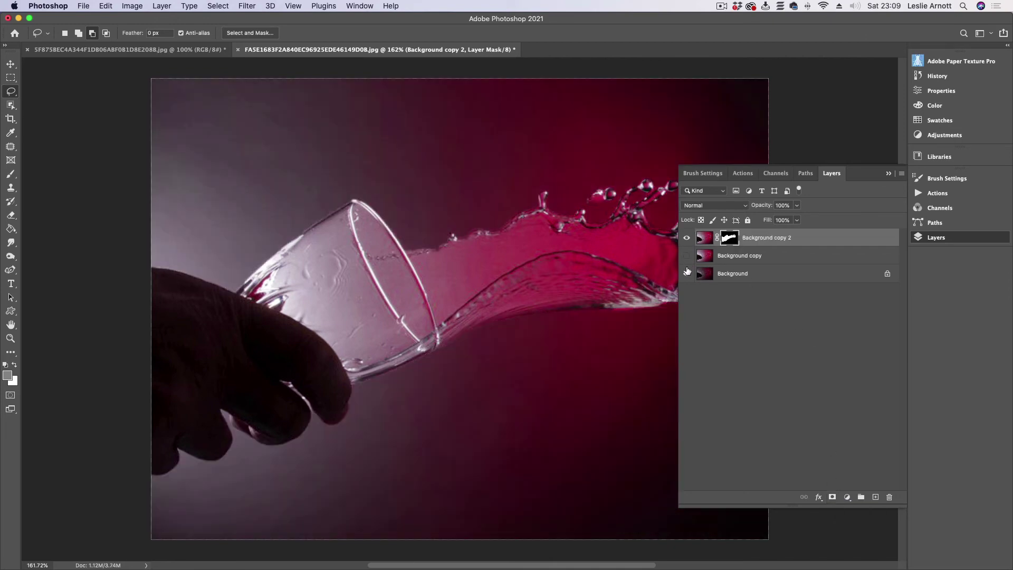
left_click(686, 273)
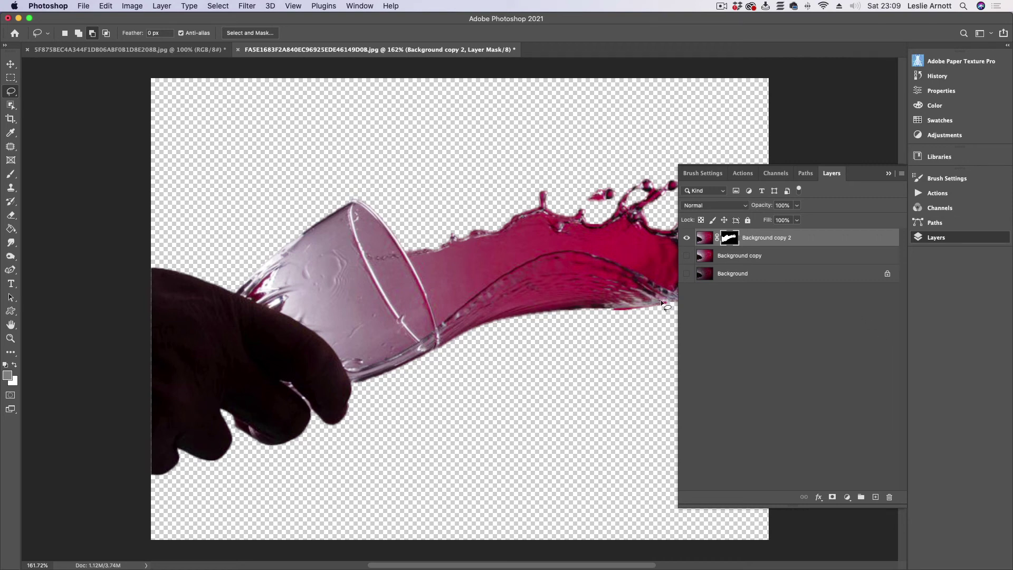
left_click(687, 256)
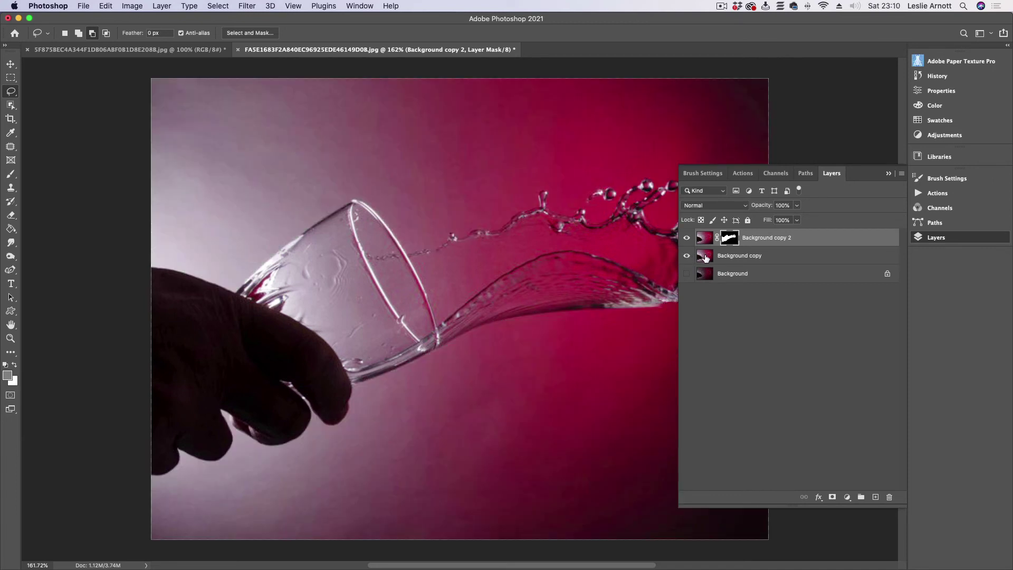
Step: Load the Background copy 2 mask as a selection and fill it with Content-Aware on the Background copy layer
left_click(616, 248)
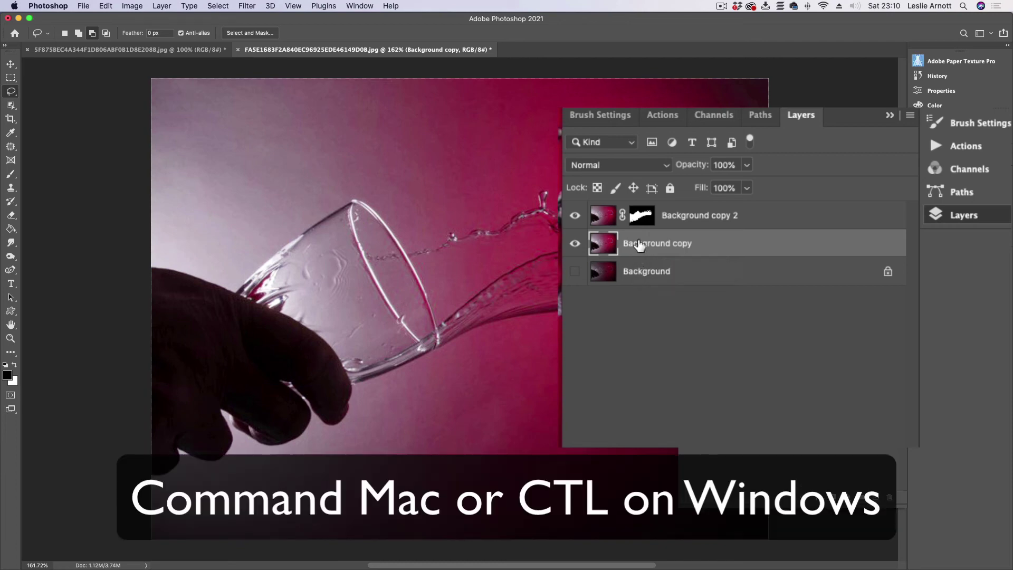
left_click(646, 219, "super")
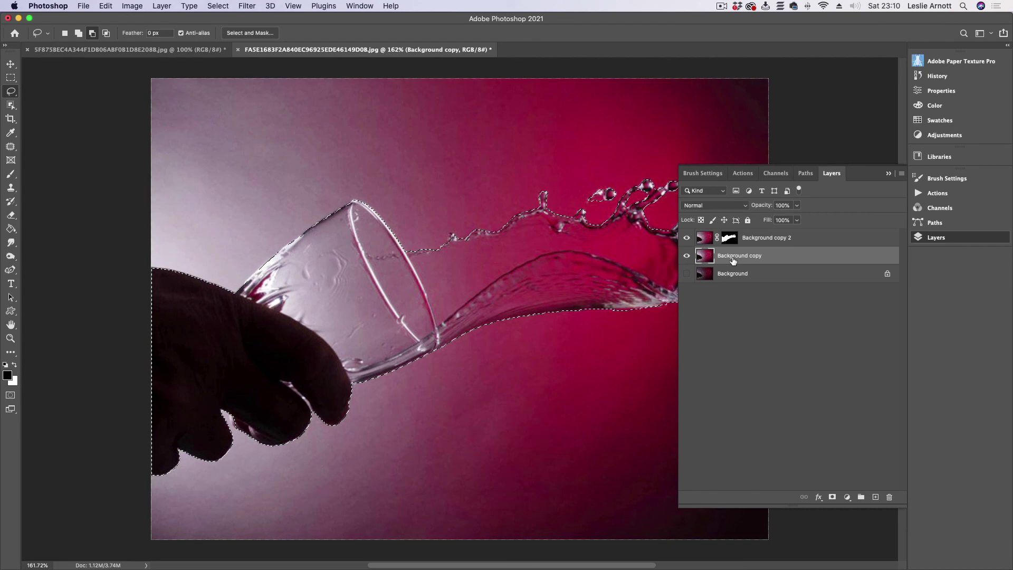
key("shift+BackSpace")
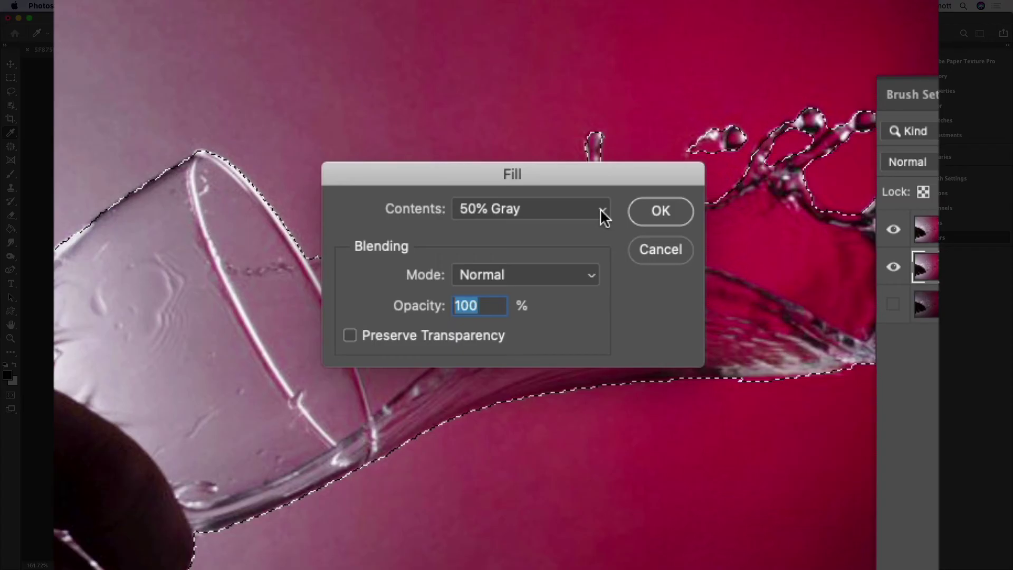
left_click(548, 228)
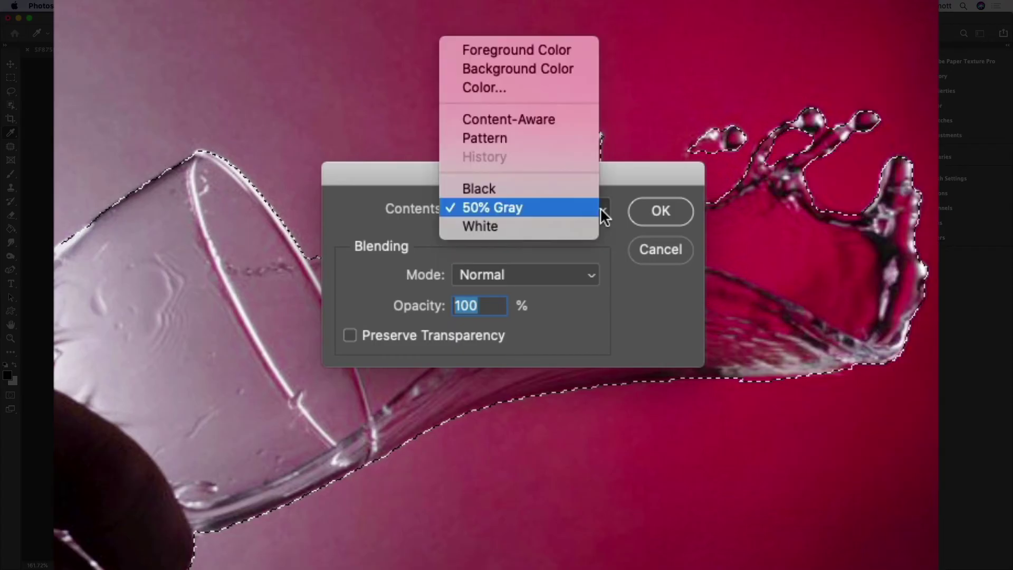
left_click(513, 120)
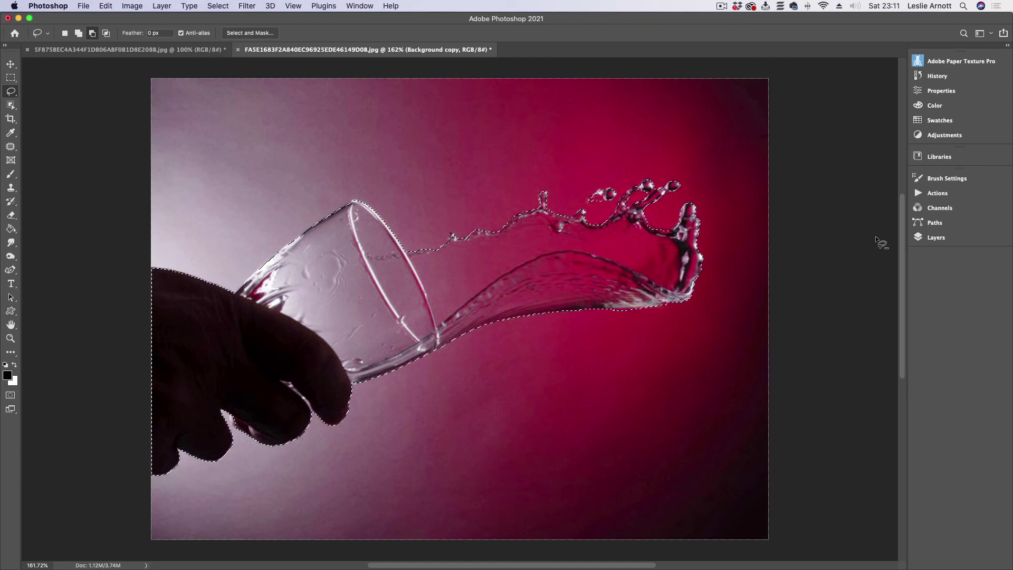
Step: Toggle the visibility of Background copy 2 off and on to inspect the filled background beneath it
left_click(924, 240)
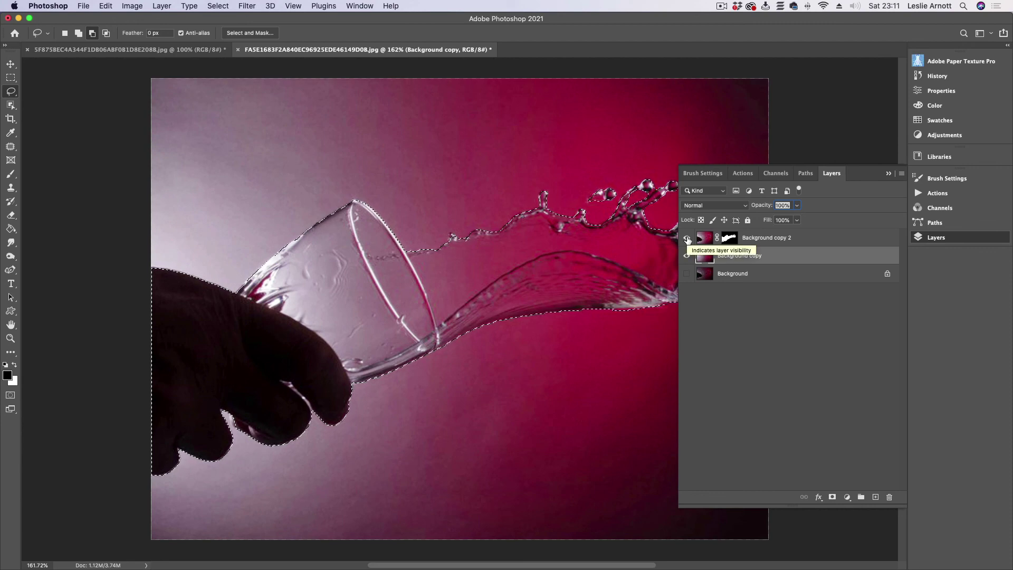
left_click(687, 239)
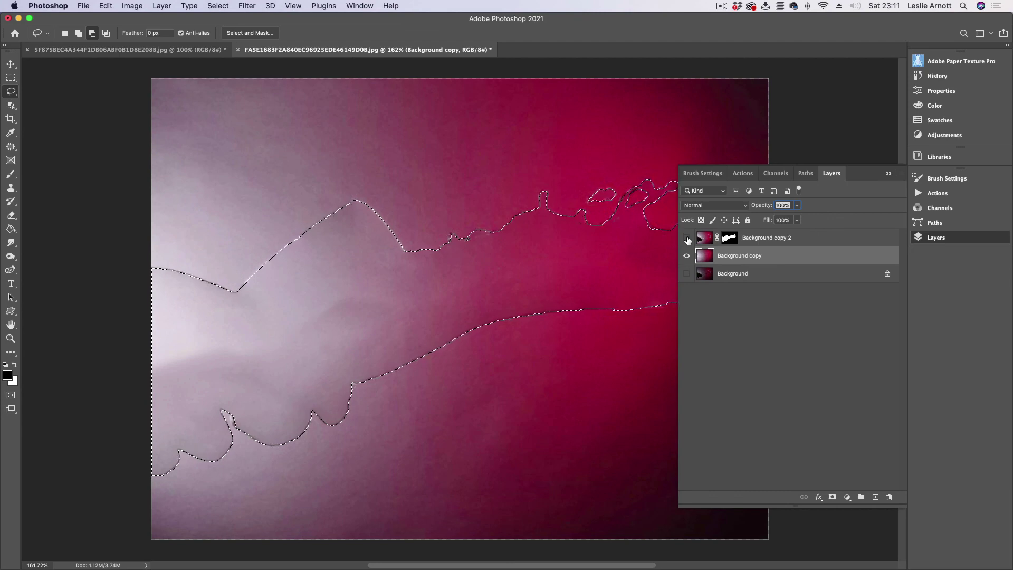
left_click(687, 238)
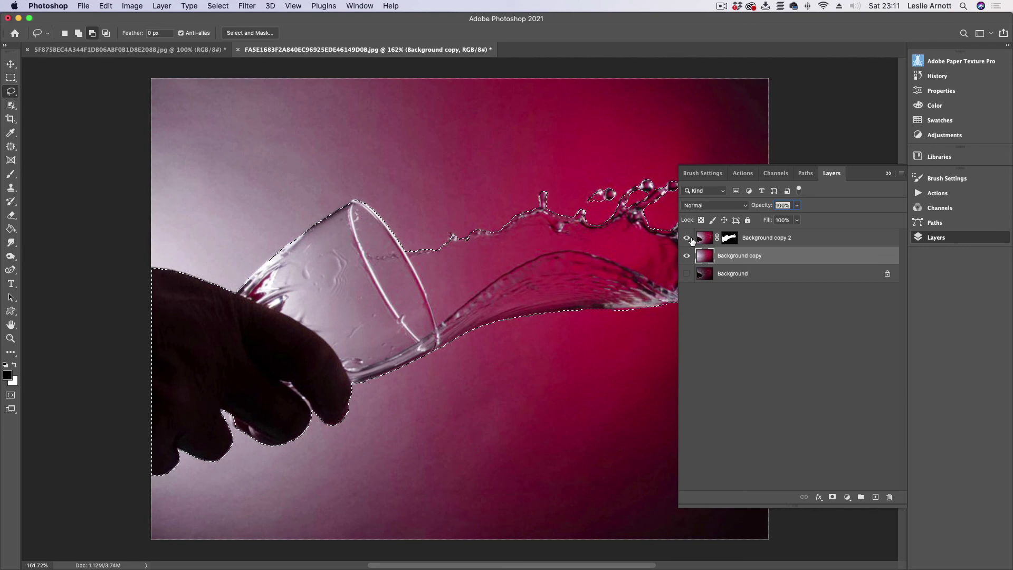
Step: Deselect the hand, glass and splash, and apply a Gaussian Blur with an 8.5 pixel radius to the Background copy layer
left_click(218, 5)
left_click(225, 29)
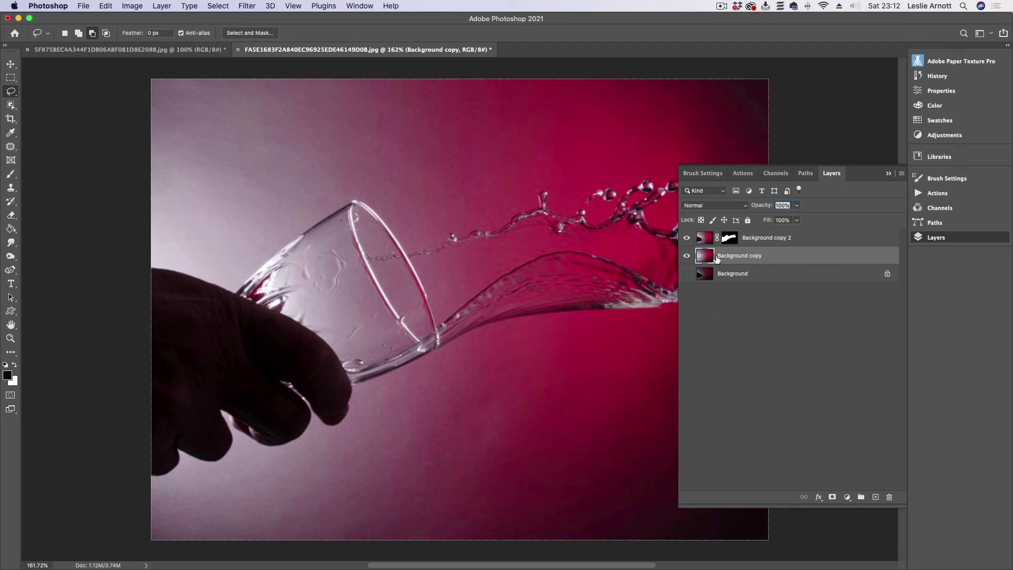
left_click(243, 5)
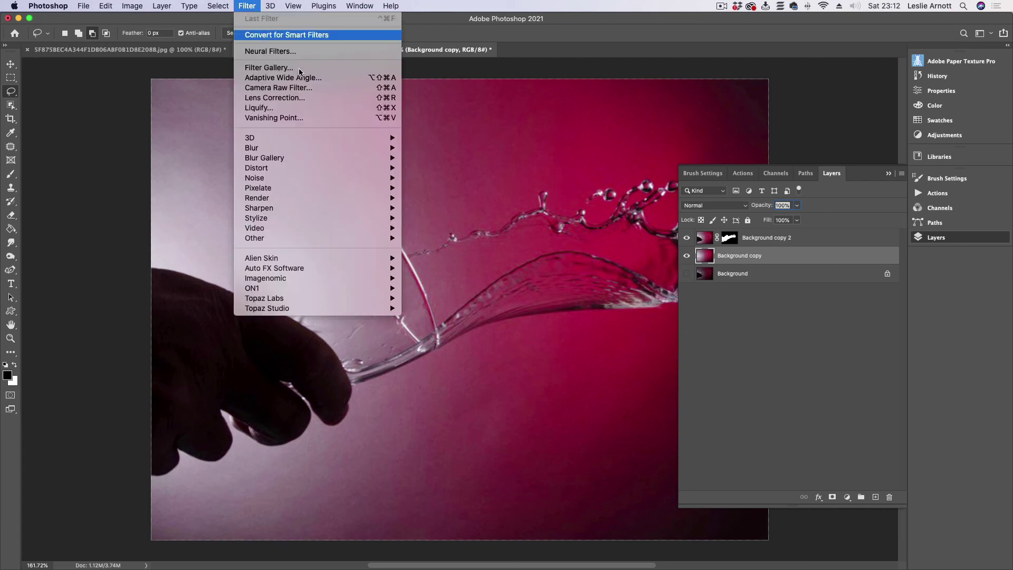
mouse_move(299, 148)
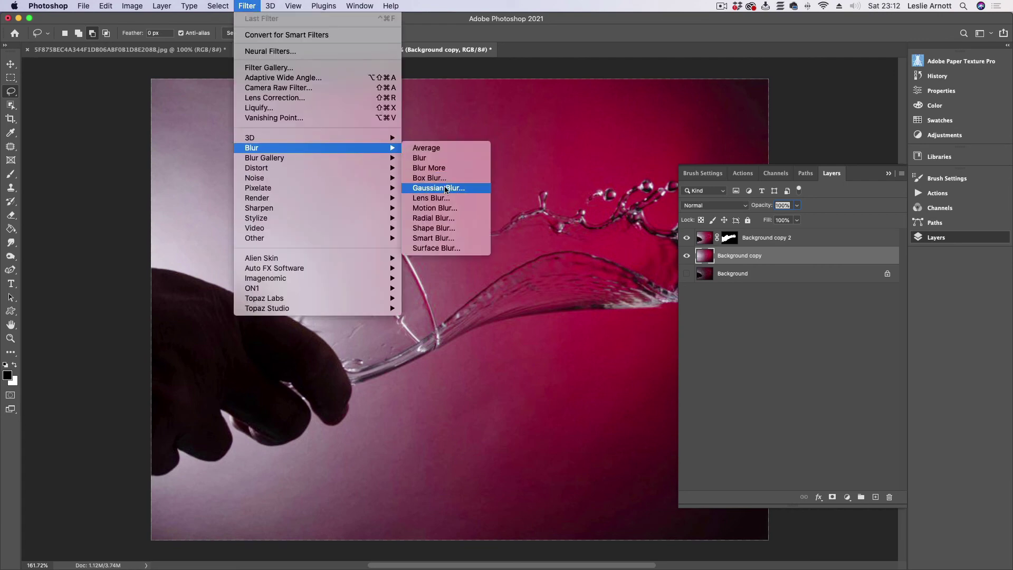
left_click(476, 186)
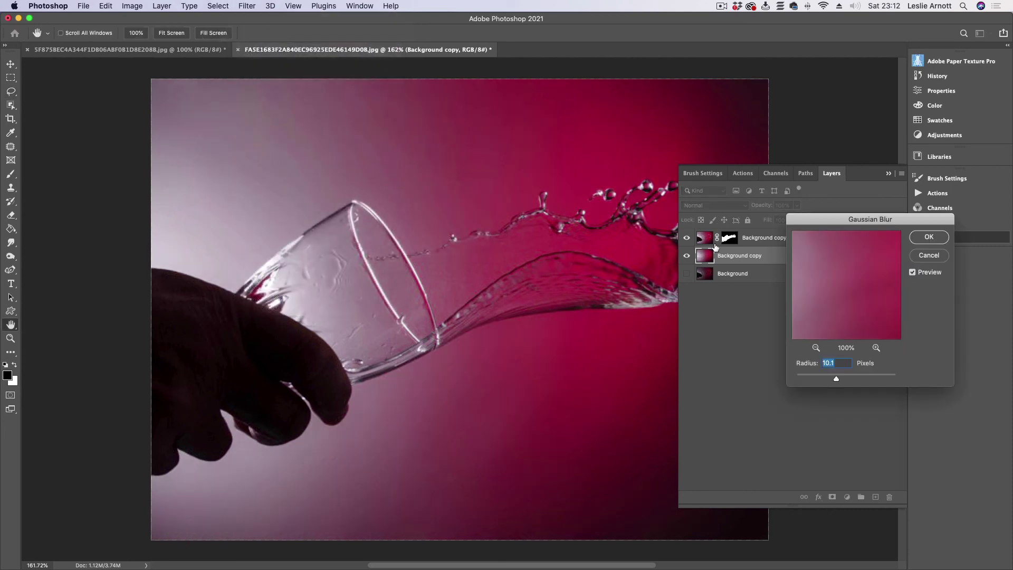
left_click(819, 378)
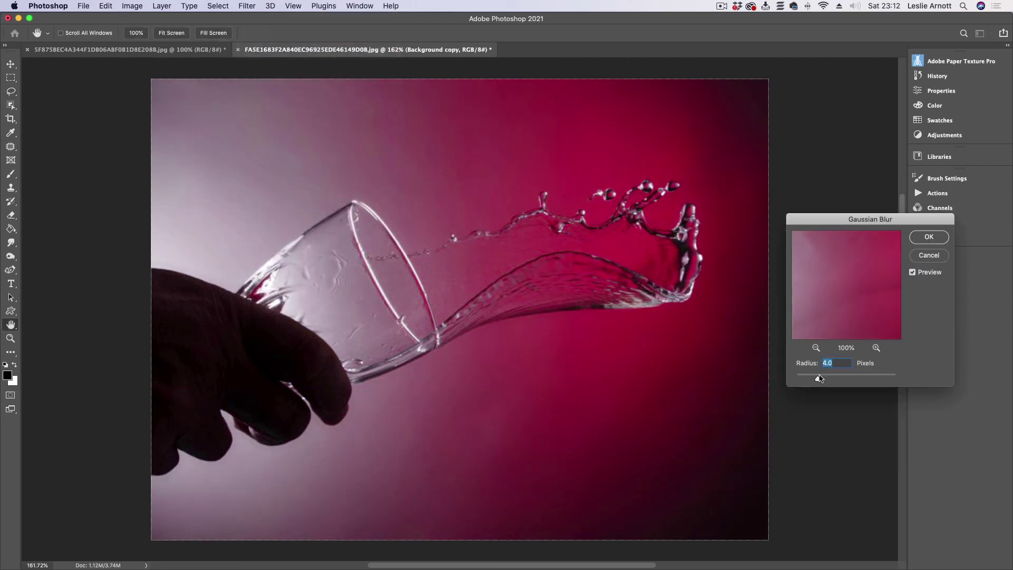
left_click_drag(820, 378, 827, 378)
left_click_drag(834, 378, 859, 379)
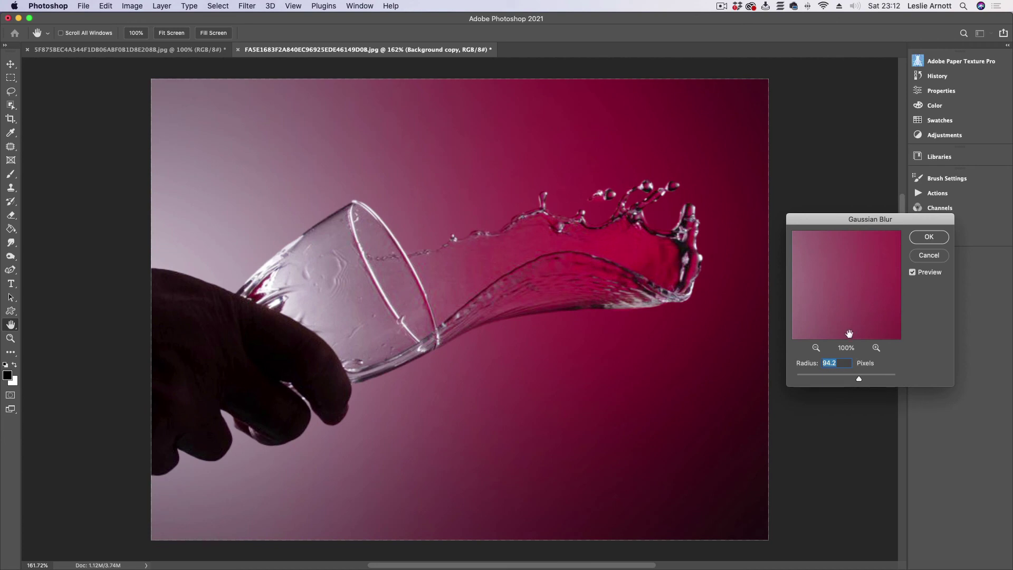
left_click_drag(843, 379, 834, 376)
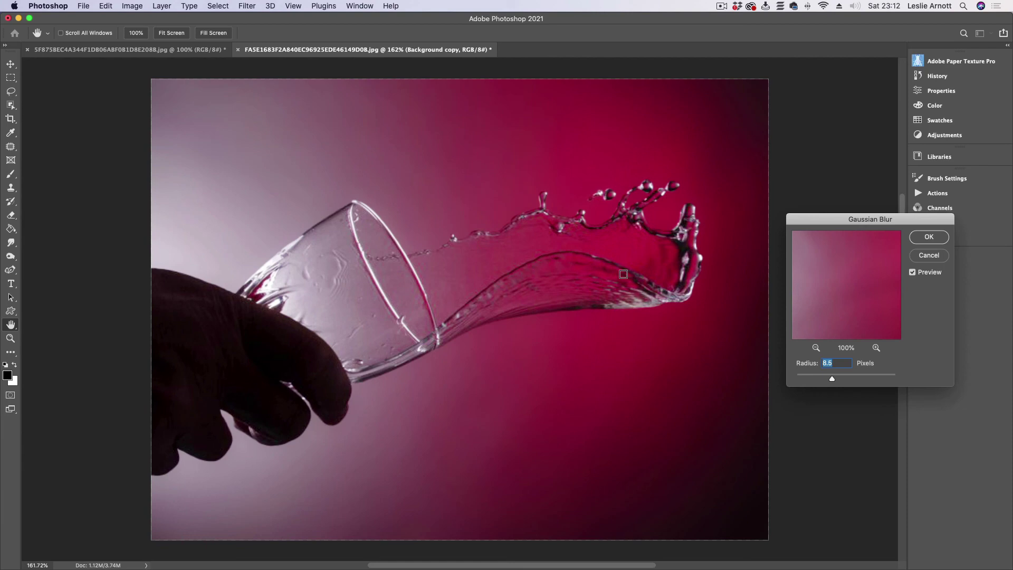
left_click(933, 239)
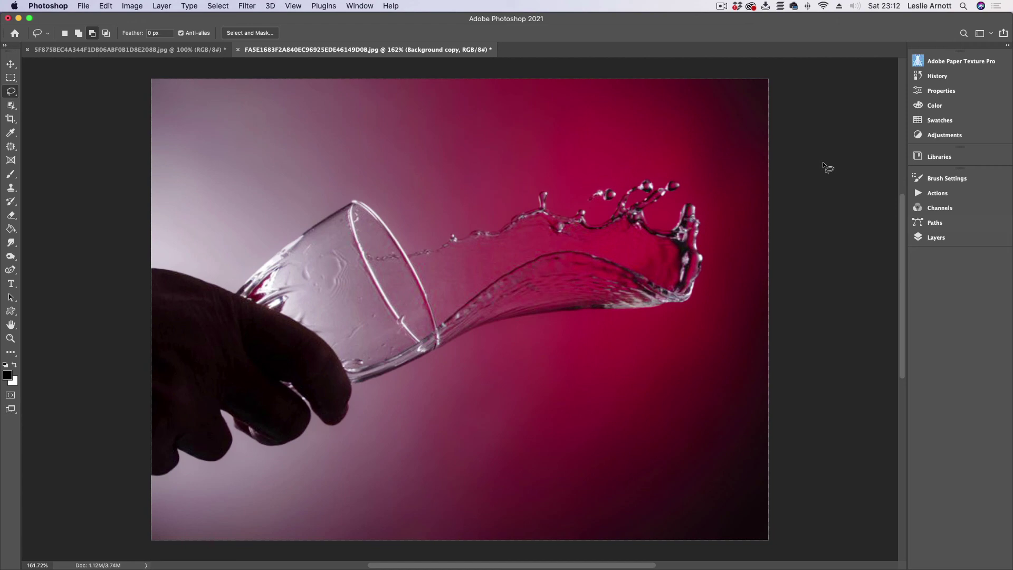
Step: Duplicate the masked Background copy 2 layer within the same document, keeping the suggested name
left_click(937, 238)
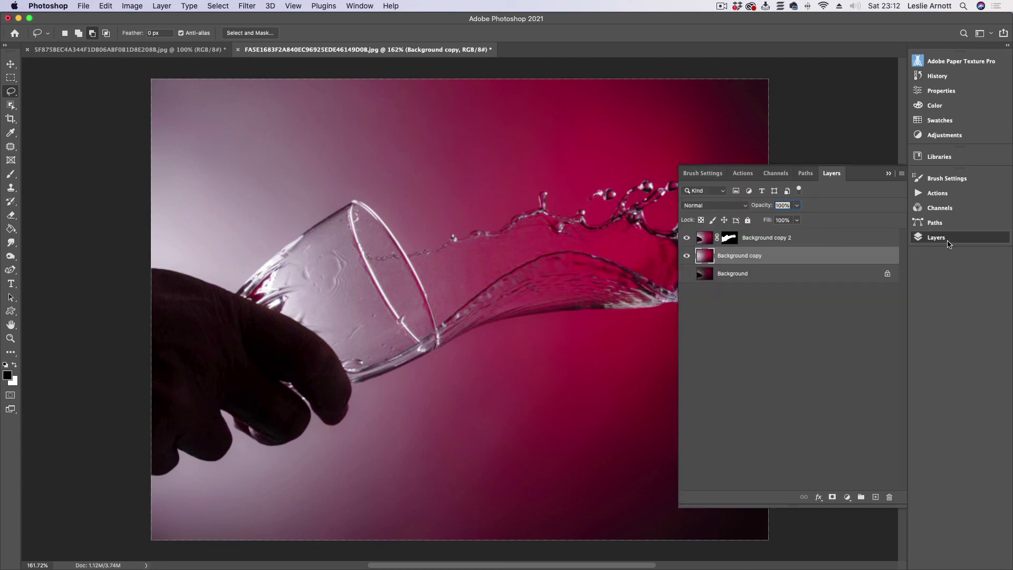
key("alt+bracketleft")
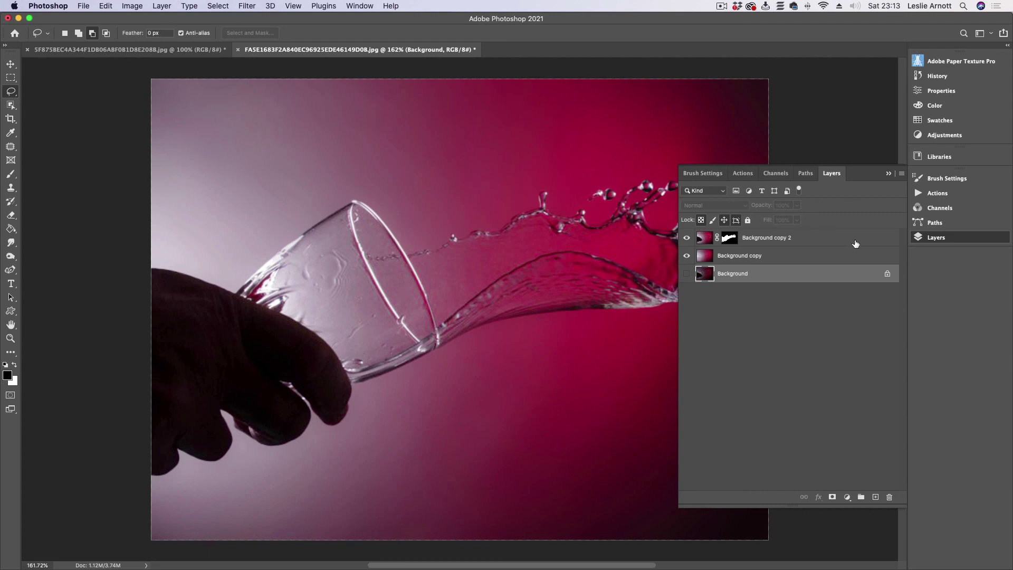
left_click(707, 238)
right_click(707, 238)
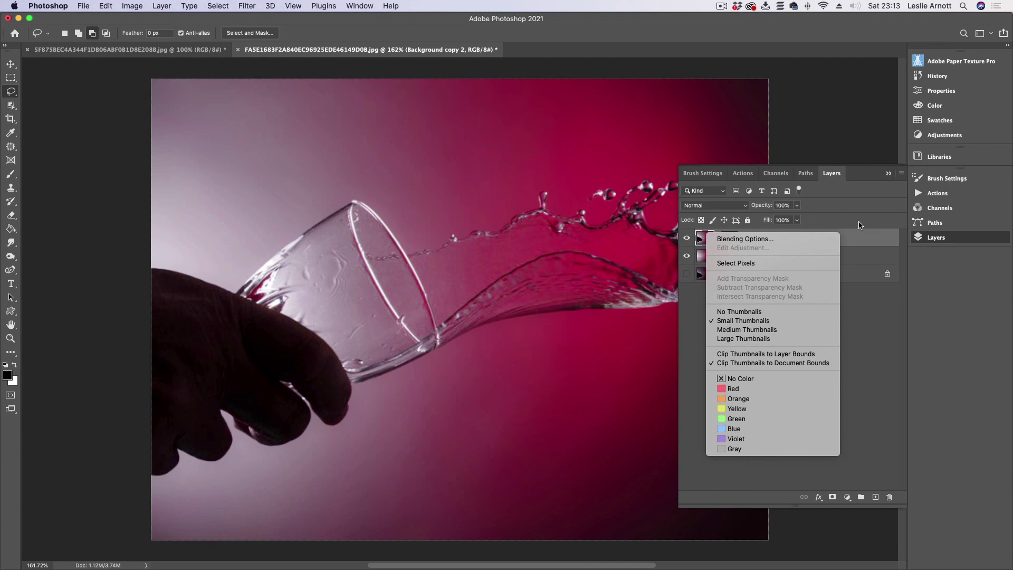
left_click(799, 224)
right_click(779, 238)
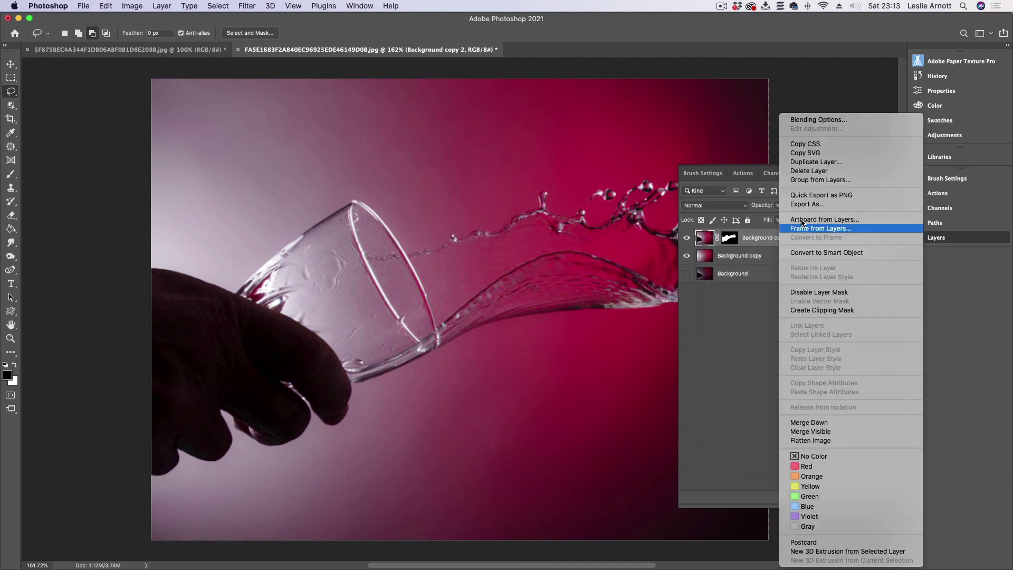
left_click(830, 164)
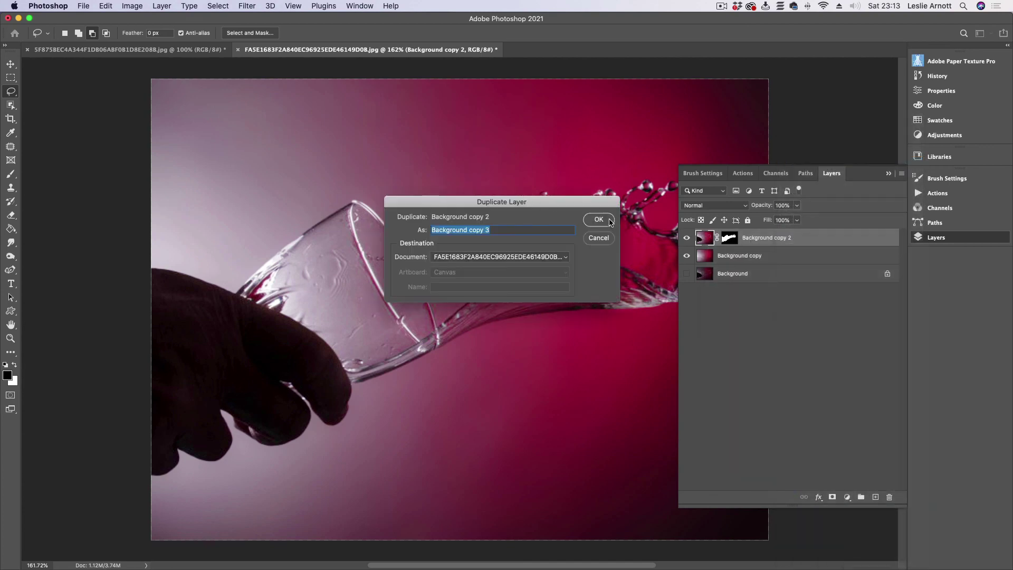
left_click(609, 221)
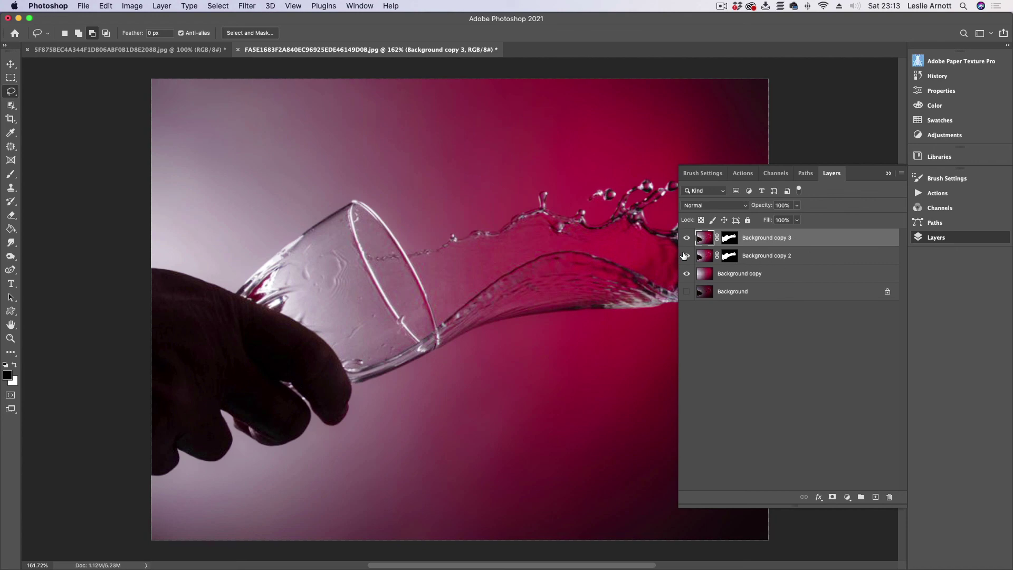
Step: Delete the layer mask from the Background copy 2 layer
left_click(732, 259)
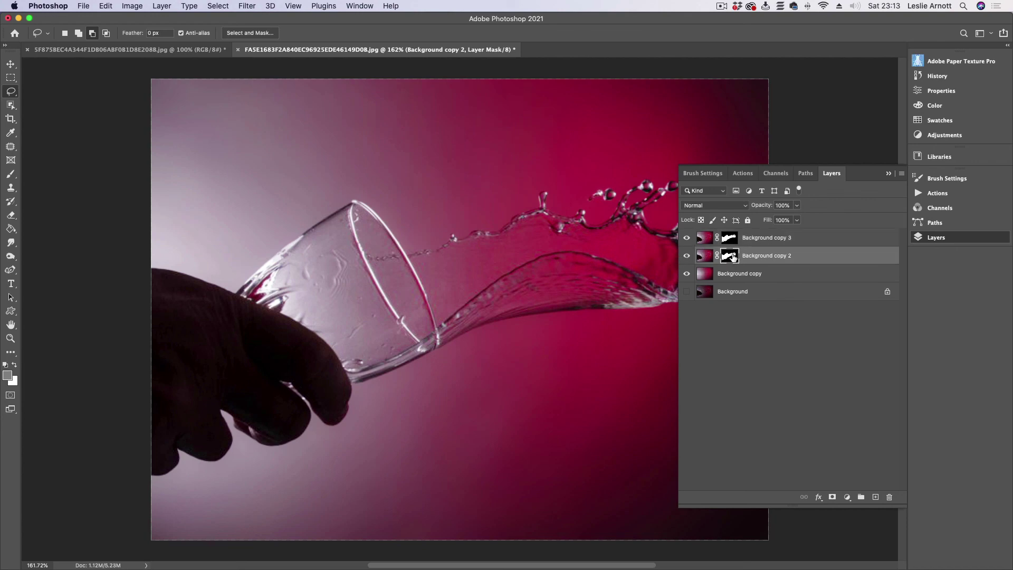
right_click(730, 257)
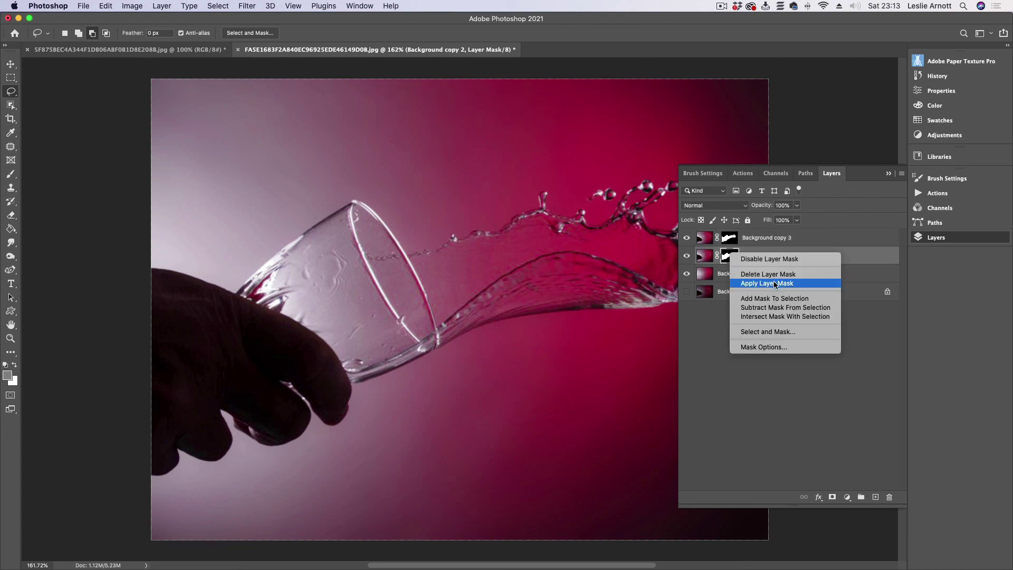
left_click(766, 273)
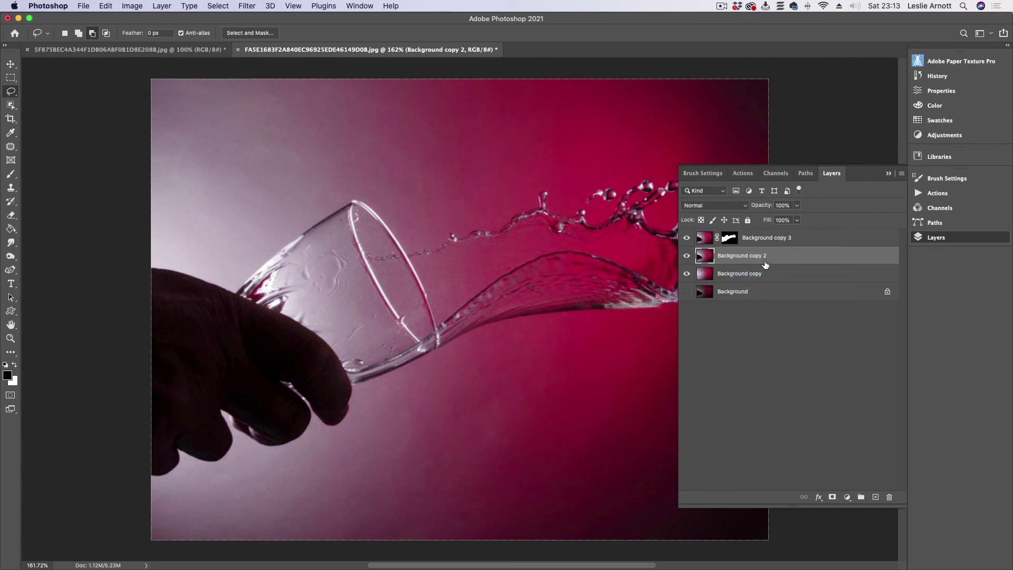
Step: Toggle the visibility of Background copy 3, Background copy 2 and Background copy to inspect each layer's content
left_click(687, 238)
left_click(687, 238)
left_click(686, 256)
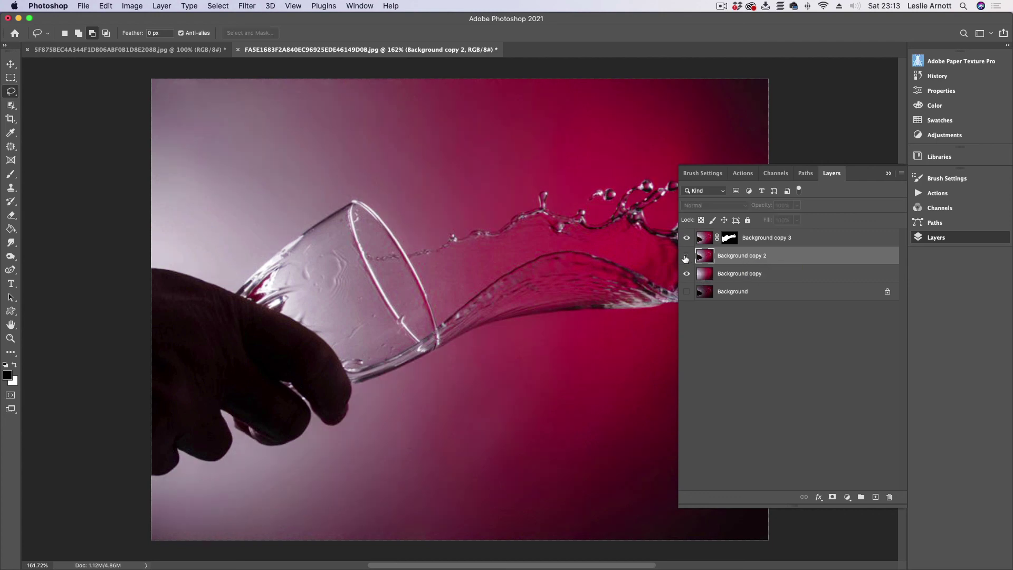
left_click(687, 239)
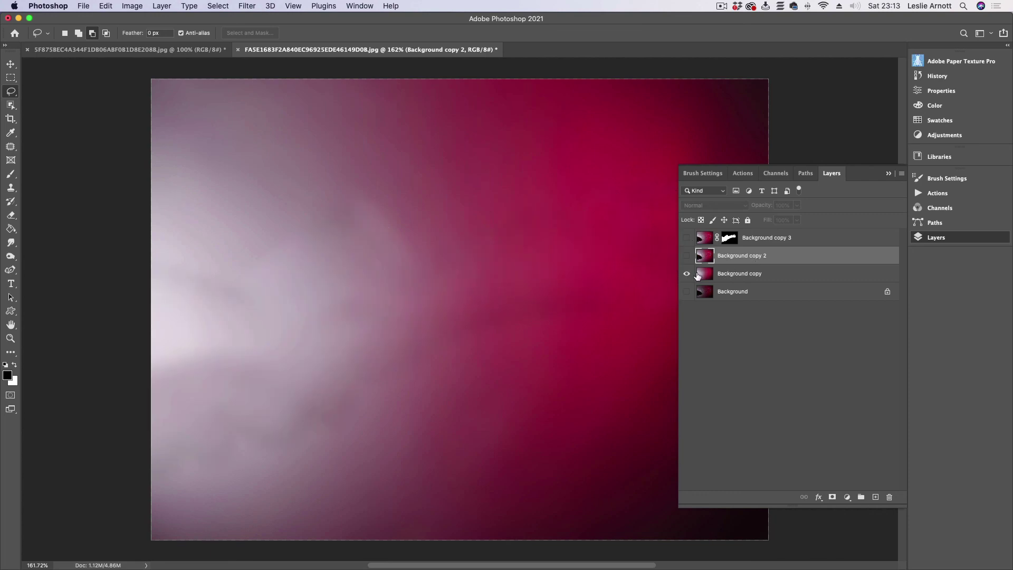
left_click(688, 240)
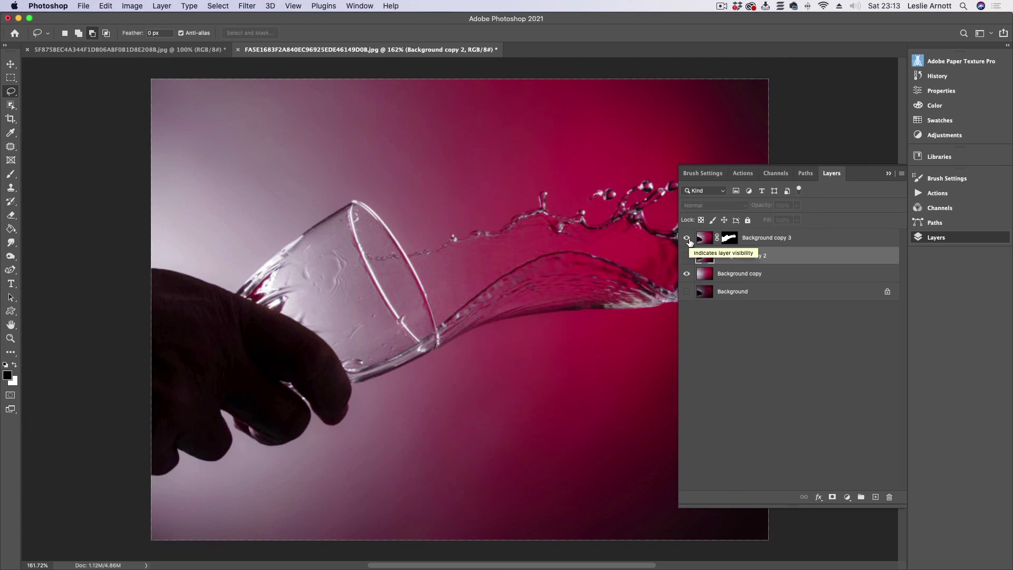
left_click(686, 273)
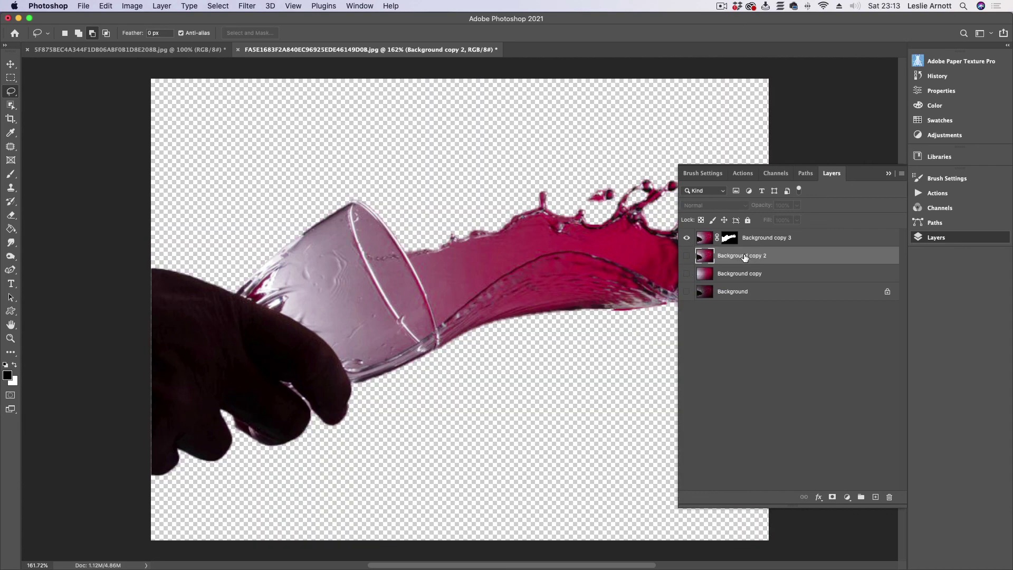
Step: Show the unmasked Background copy 2 layer and reapply the last Gaussian Blur to it
left_click(686, 255)
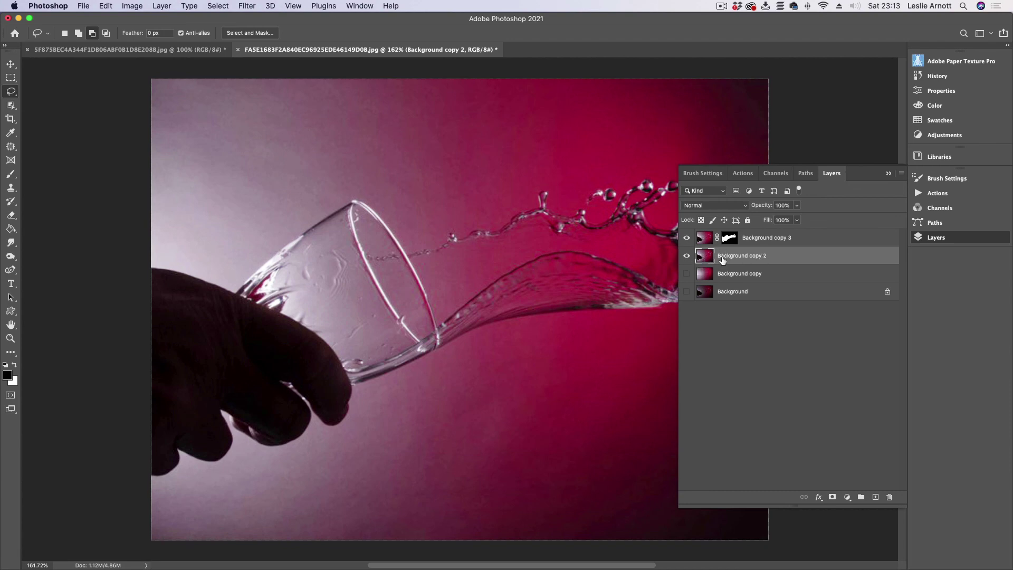
left_click(248, 6)
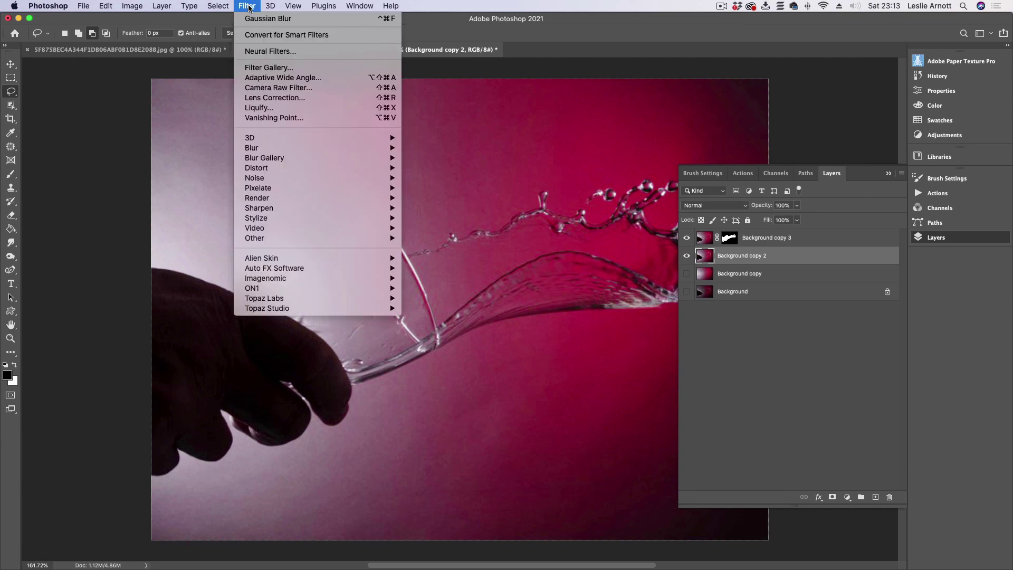
left_click(277, 20)
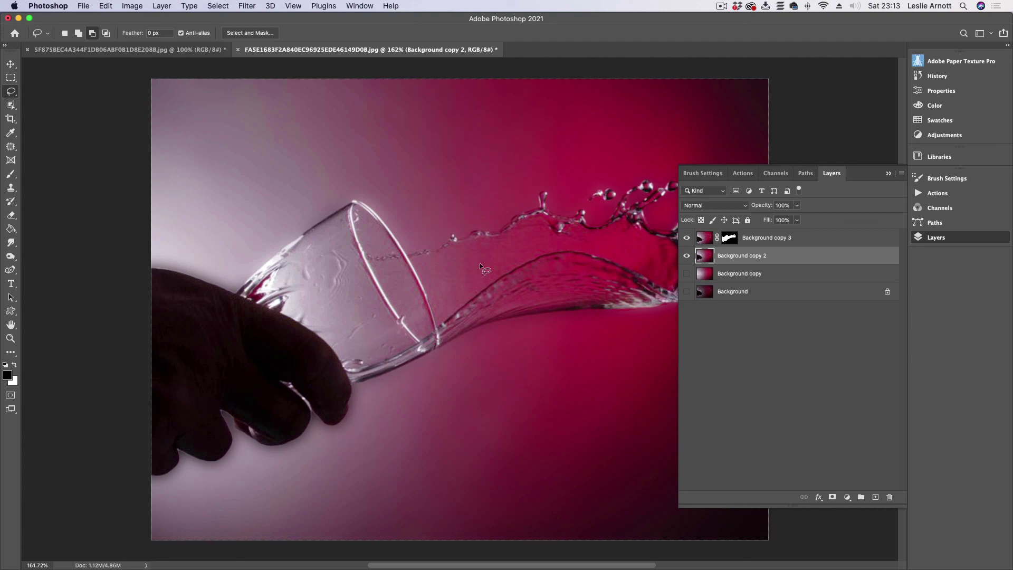
Step: Show Background copy, compare the image with and without the blurred Background copy 2, and leave Background copy 2 hidden
left_click(686, 274)
left_click(687, 256)
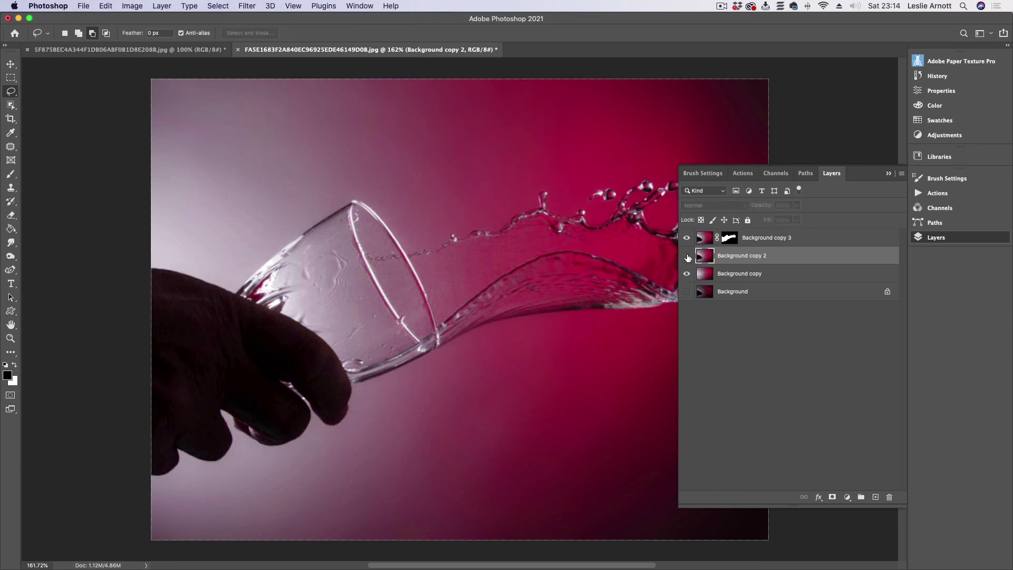
left_click(687, 256)
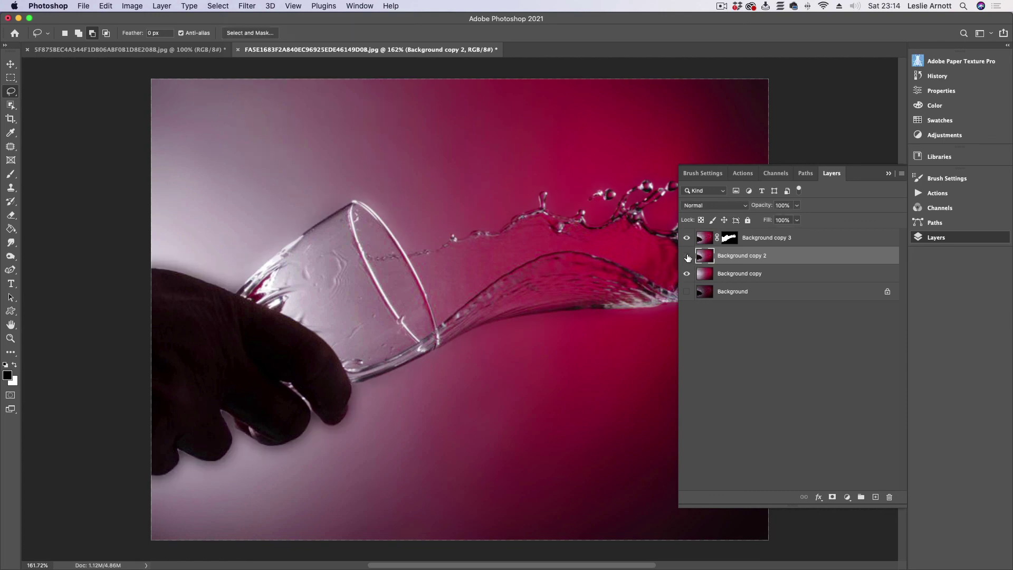
left_click(687, 256)
left_click(687, 256)
left_click(687, 256)
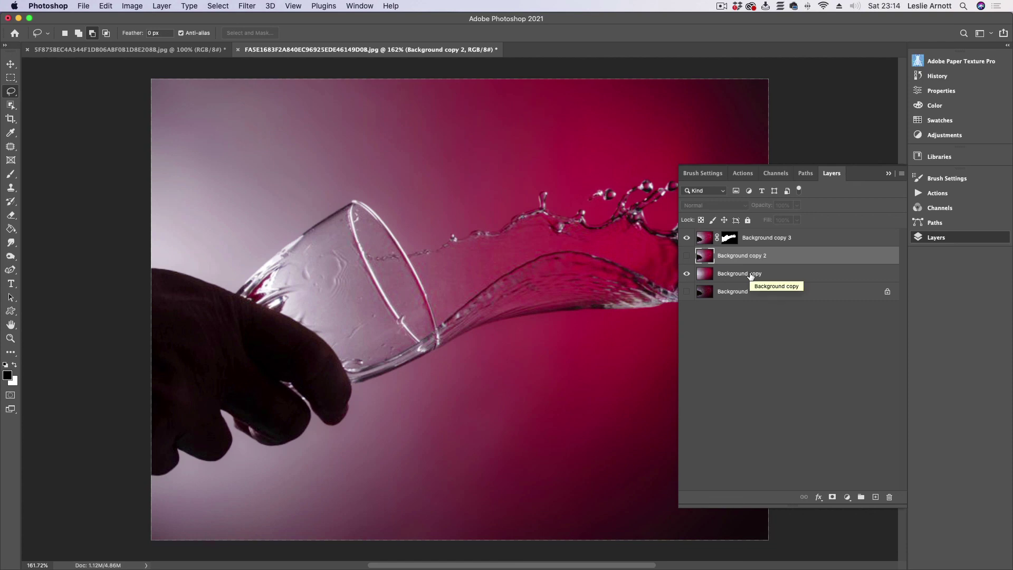
left_click(889, 173)
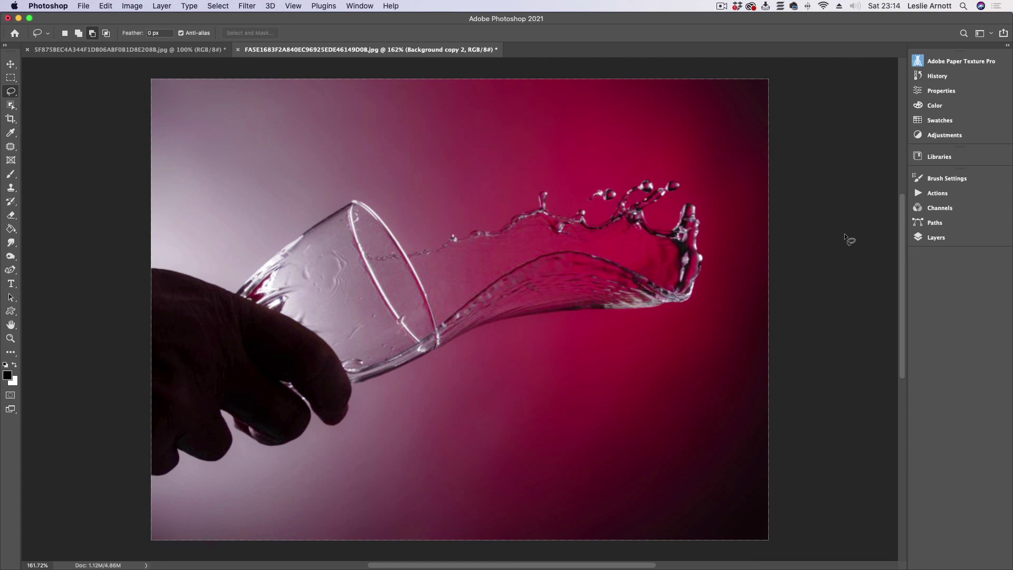
Step: Duplicate the Background copy 3 layer together with its mask, keeping the suggested name
left_click(953, 237)
left_click(775, 239)
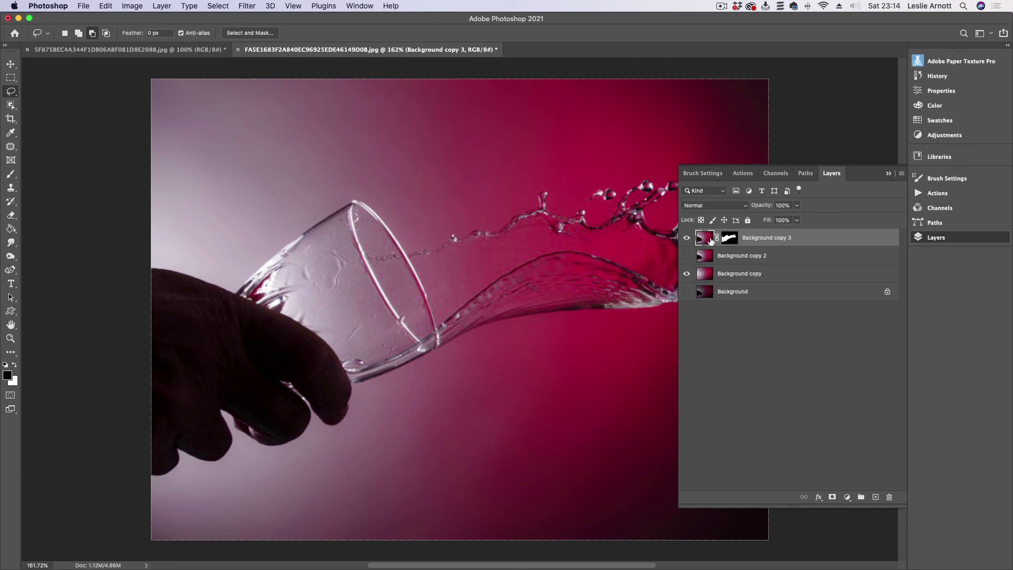
right_click(774, 239)
left_click(810, 162)
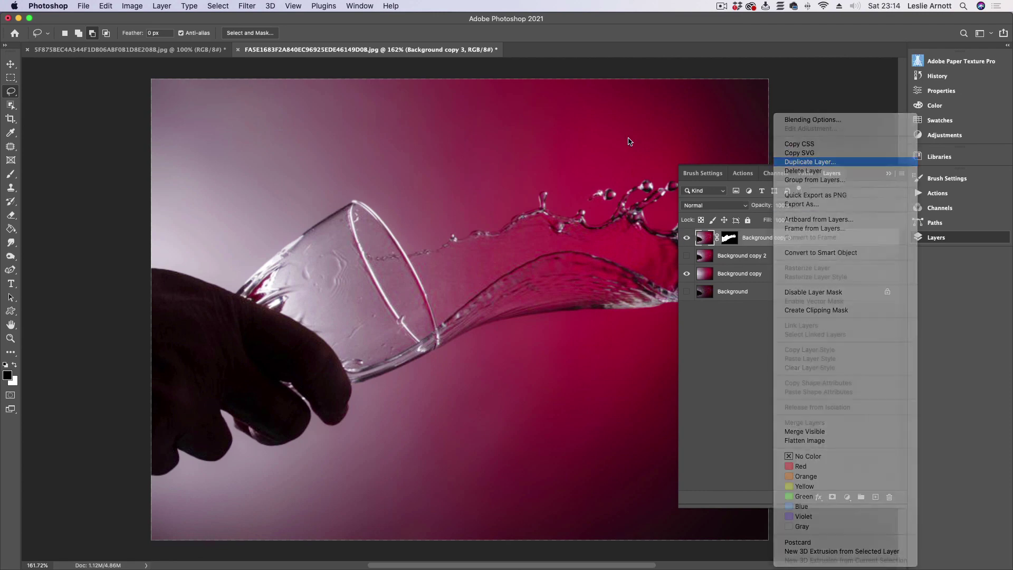
left_click(594, 219)
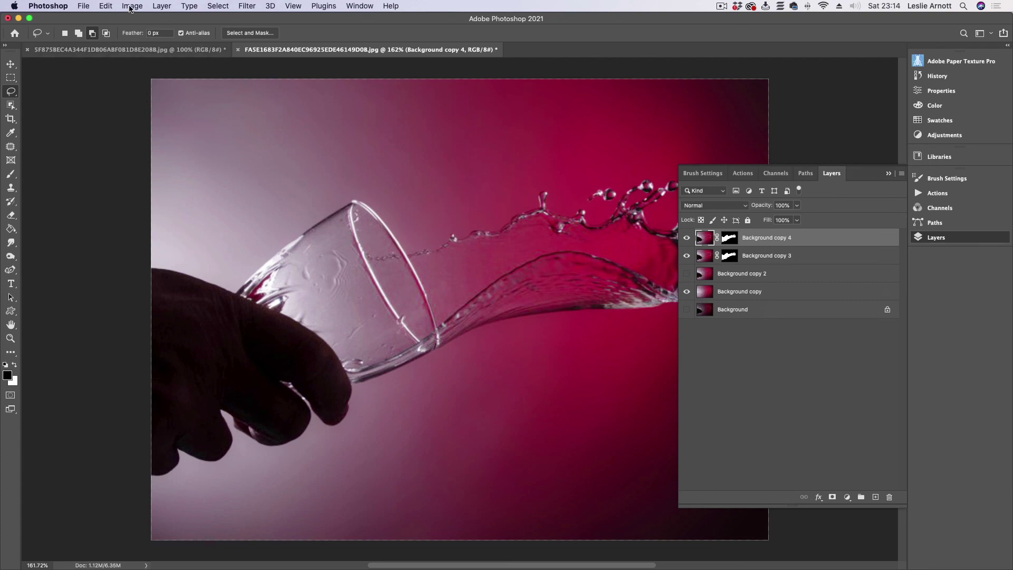
Step: Apply a High Pass filter with a 79.5-pixel radius to the Background copy 4 layer
left_click(248, 6)
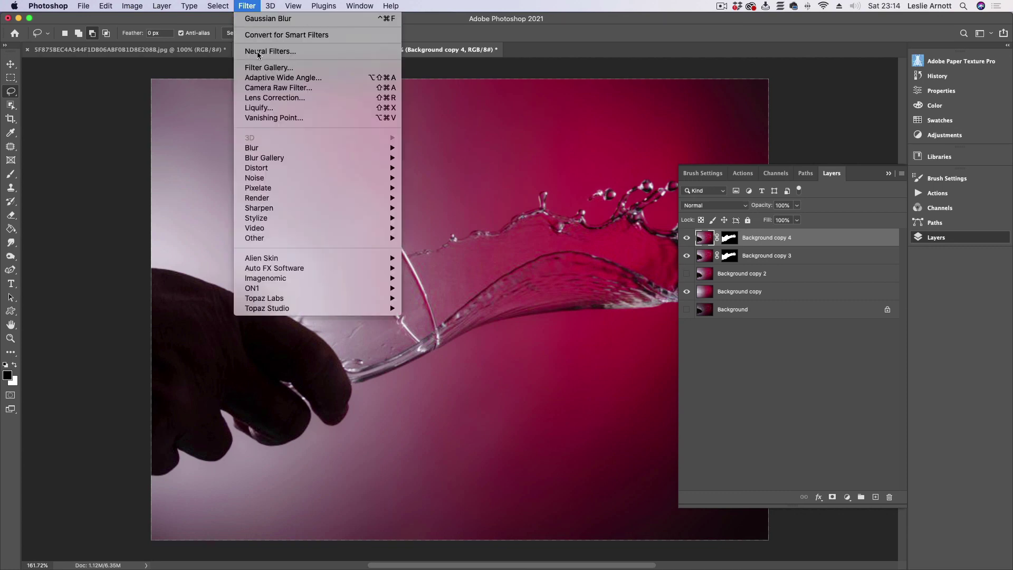
mouse_move(277, 237)
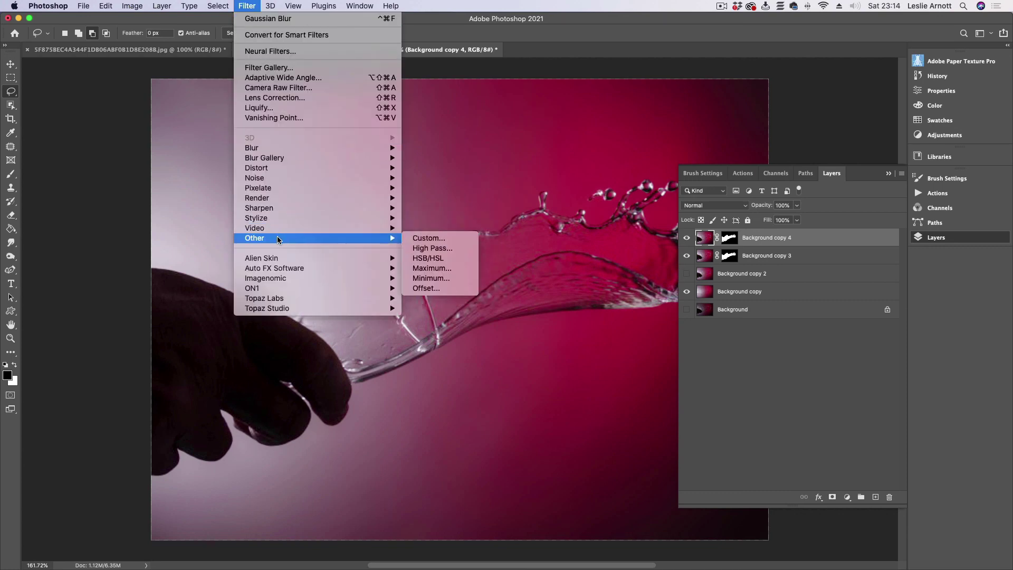
left_click(451, 248)
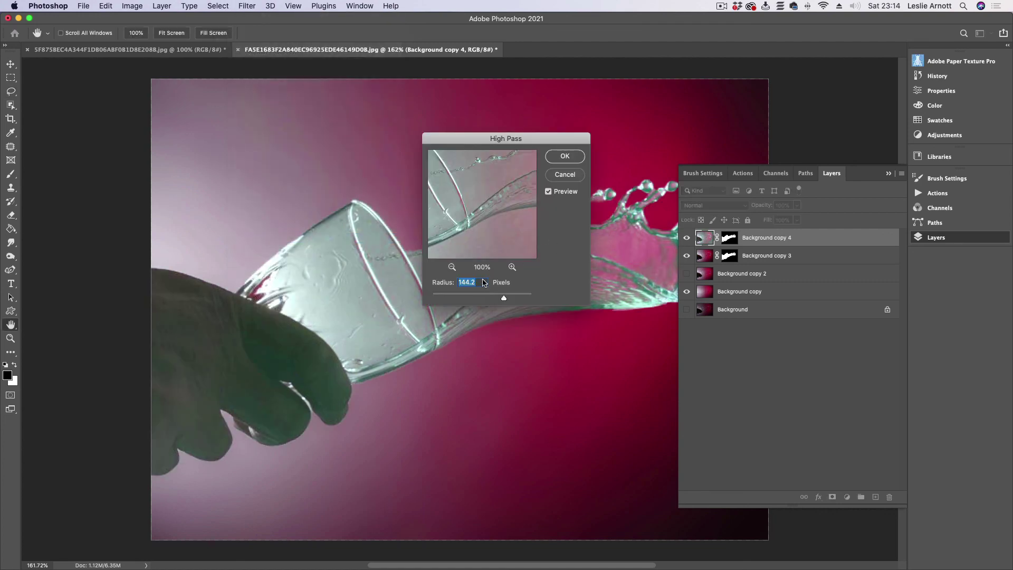
left_click(452, 298)
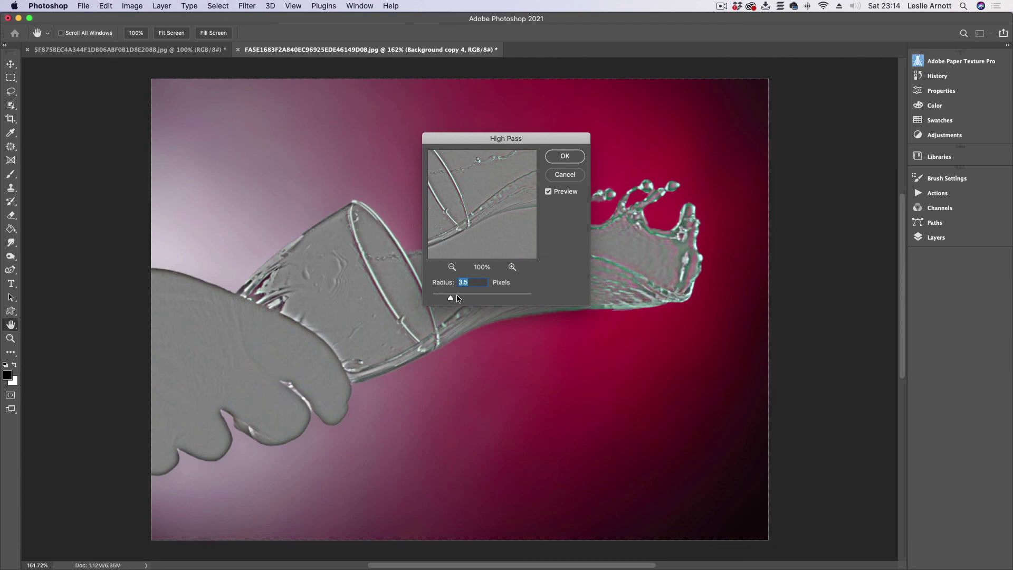
left_click_drag(457, 299, 496, 297)
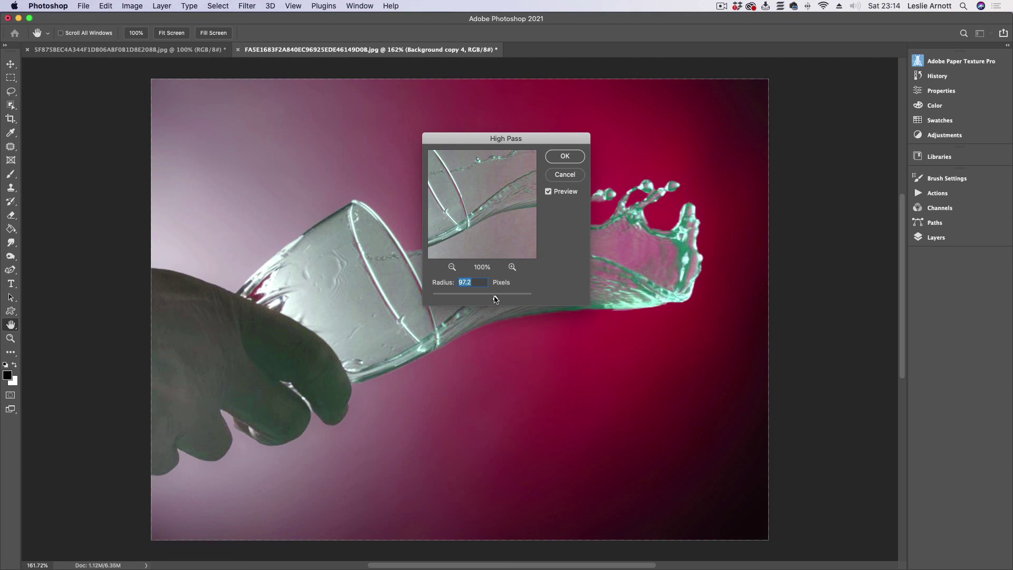
left_click_drag(494, 297, 492, 297)
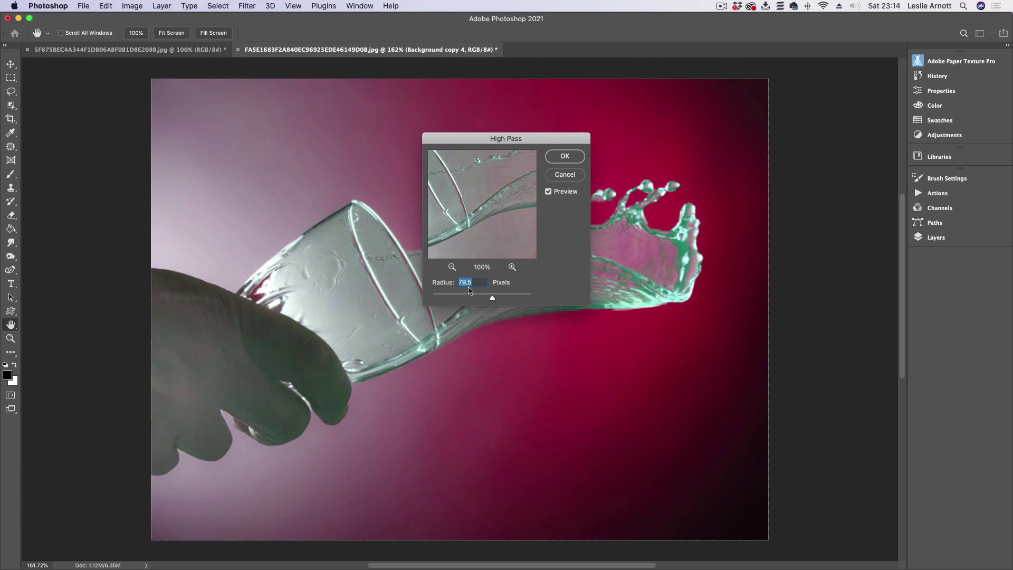
left_click(564, 156)
Step: Set the blend mode of the high-pass Background copy 4 layer to Soft Light
left_click(933, 238)
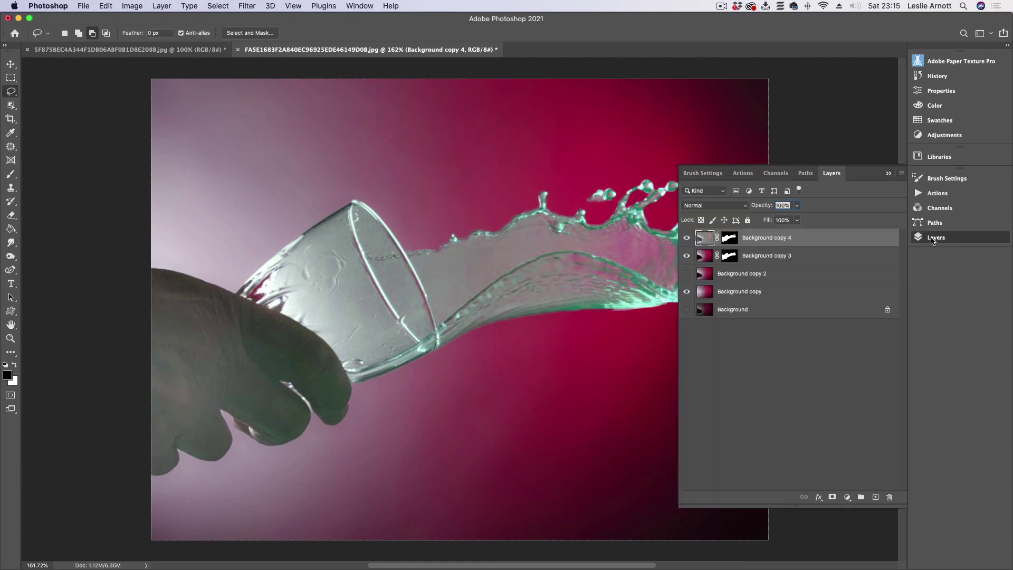
left_click(708, 208)
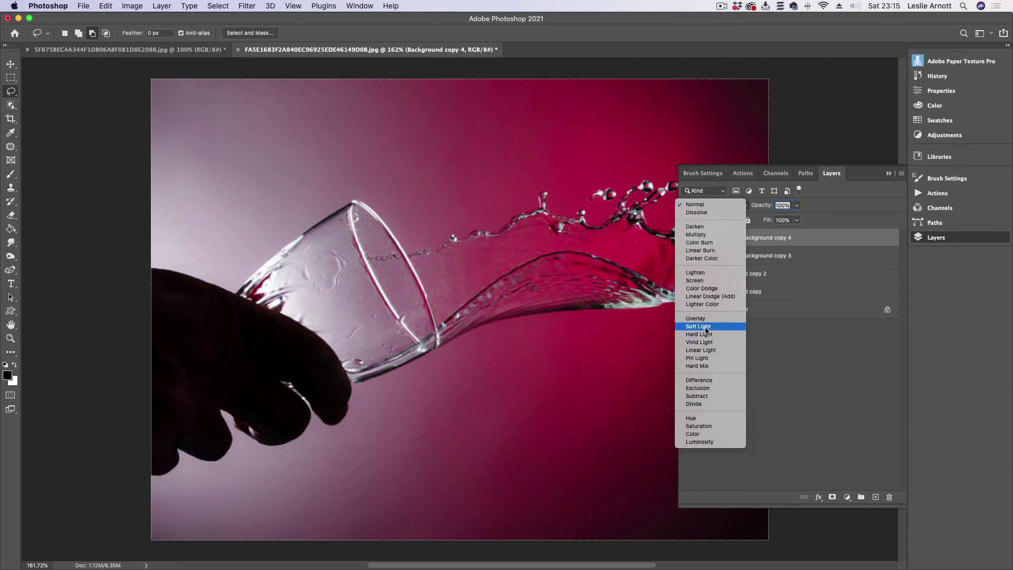
left_click(705, 328)
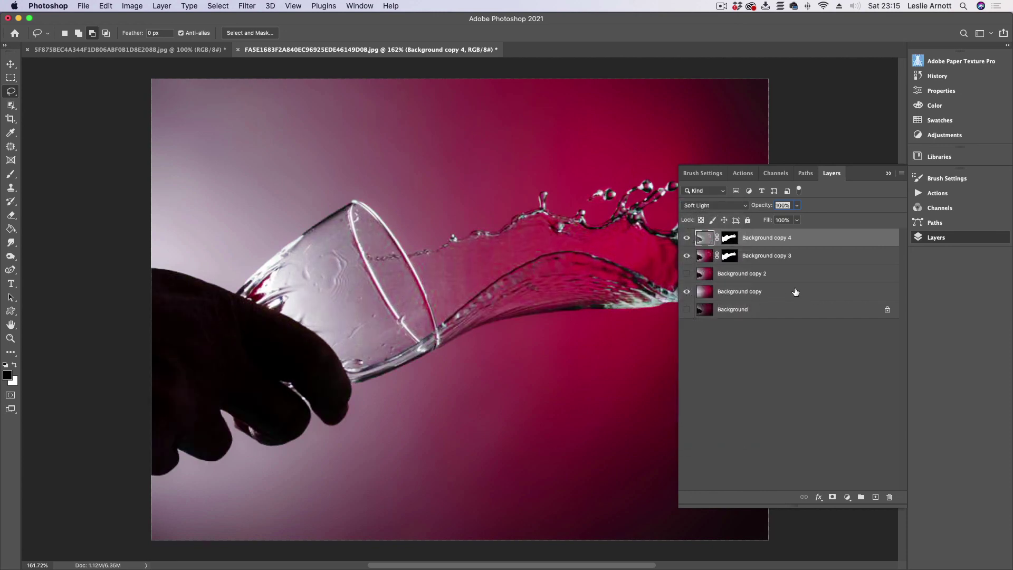
Step: Compare the image with and without Background copy 4, keep the layer visible, and view the whole splash unobstructed
left_click(687, 238)
left_click(688, 238)
left_click(687, 238)
left_click(889, 175)
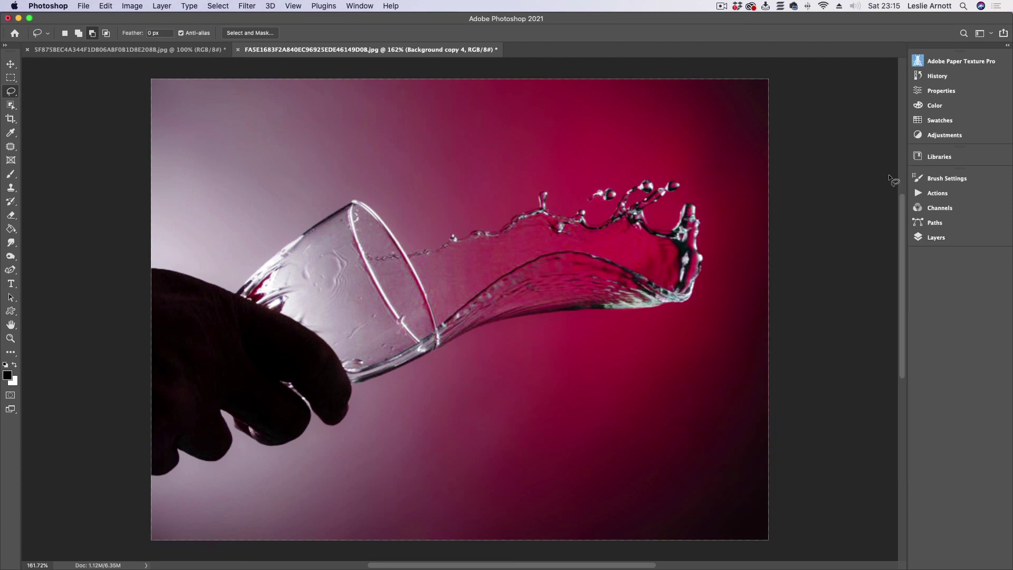
Step: Narrow the layer list to uncover the splash, reduce Background copy 4's opacity to 79%, and collapse the list
left_click(958, 238)
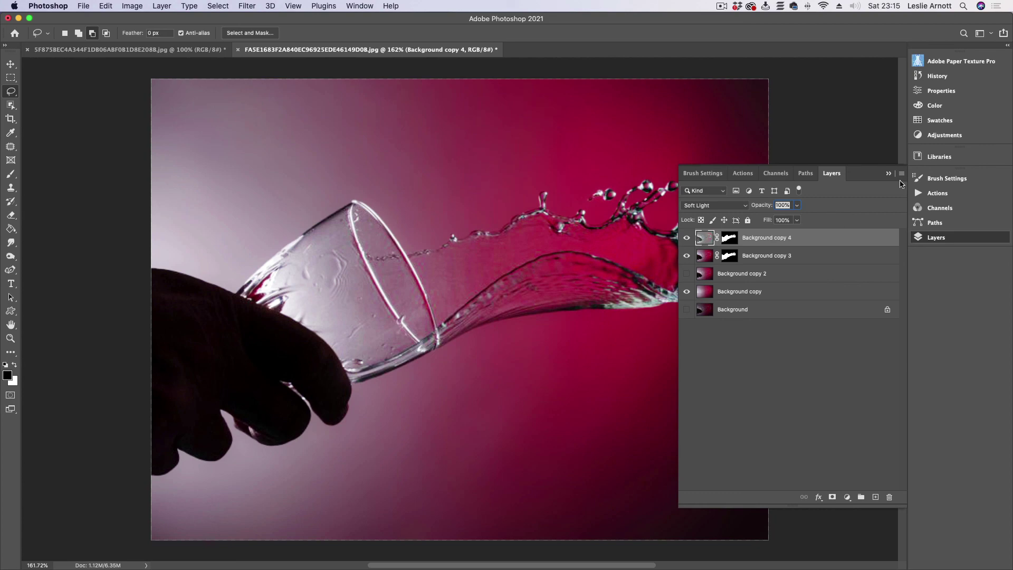
left_click(796, 206)
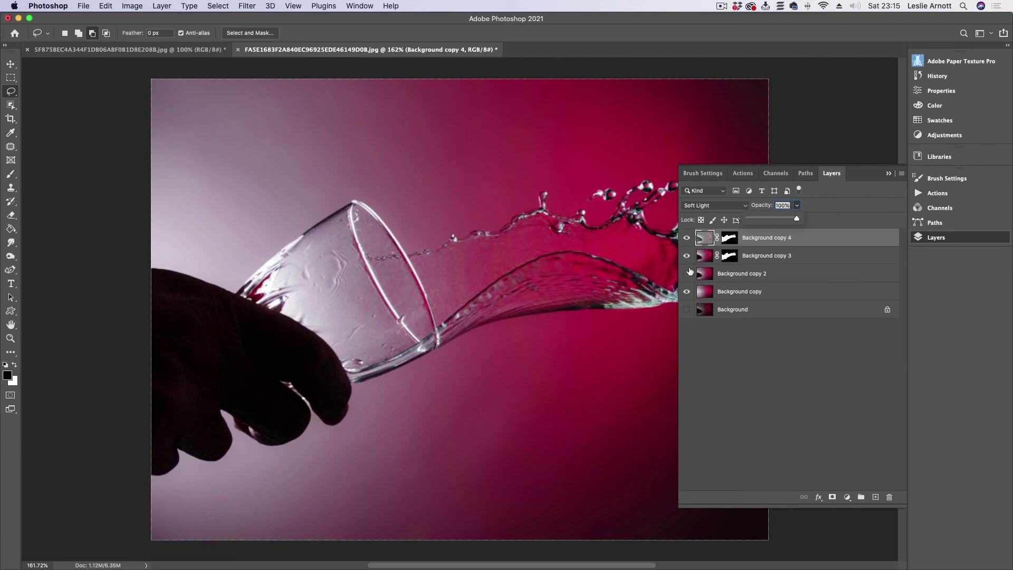
left_click_drag(677, 266, 775, 266)
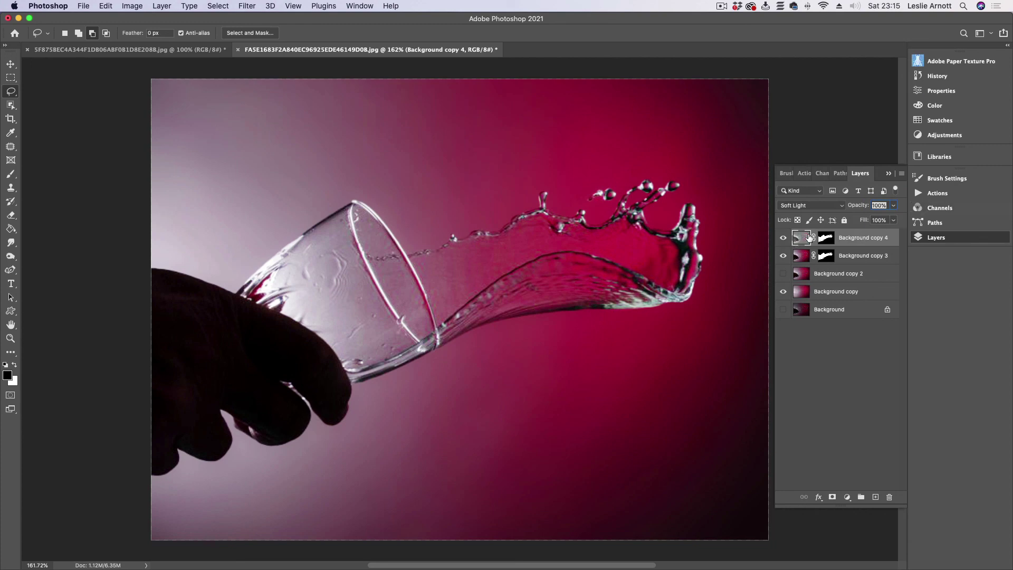
left_click(893, 205)
mouse_move(893, 219)
left_mouse_down()
mouse_move(874, 222)
mouse_move(884, 224)
left_mouse_up()
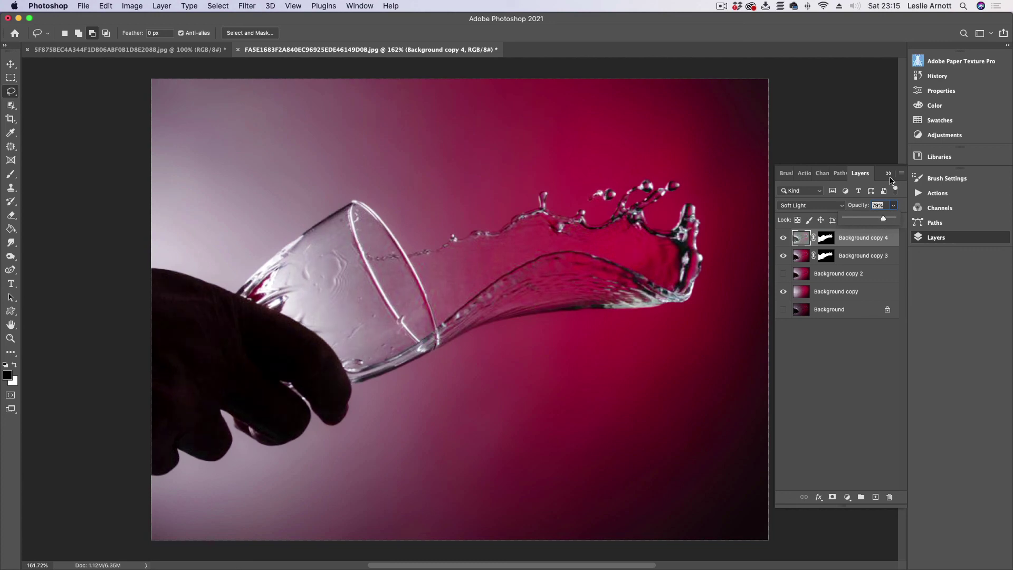
left_click(890, 179)
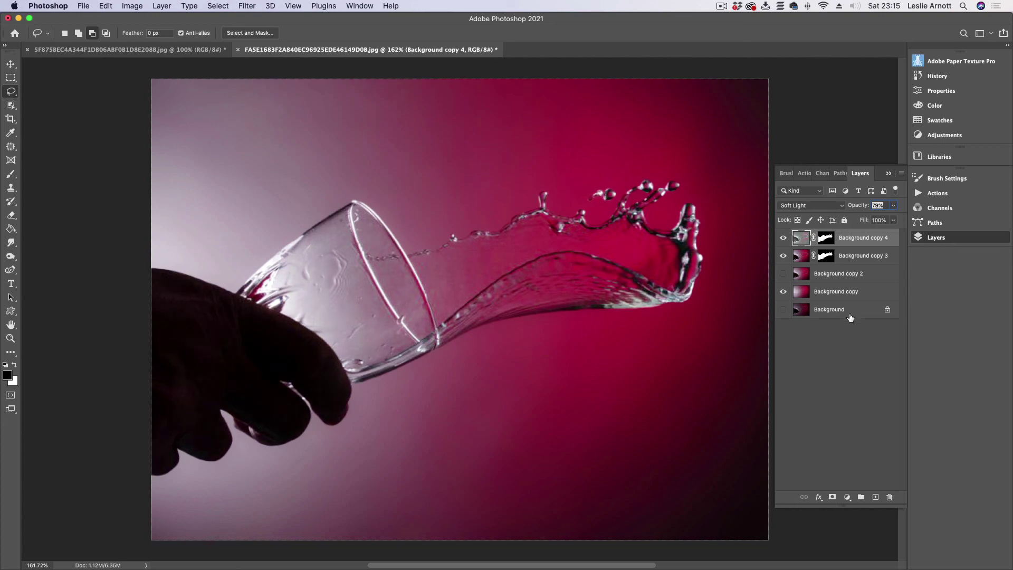
left_click(889, 175)
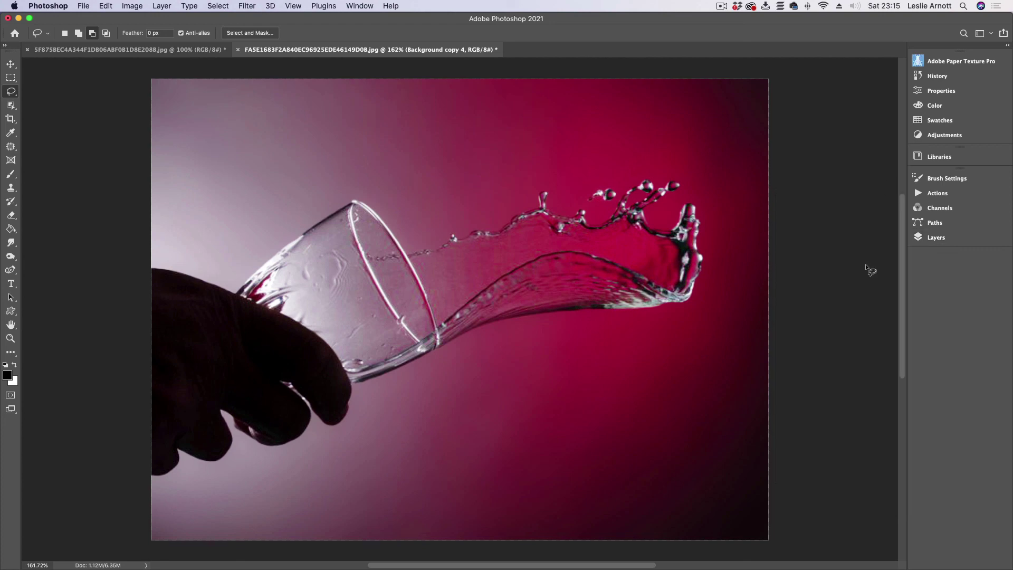